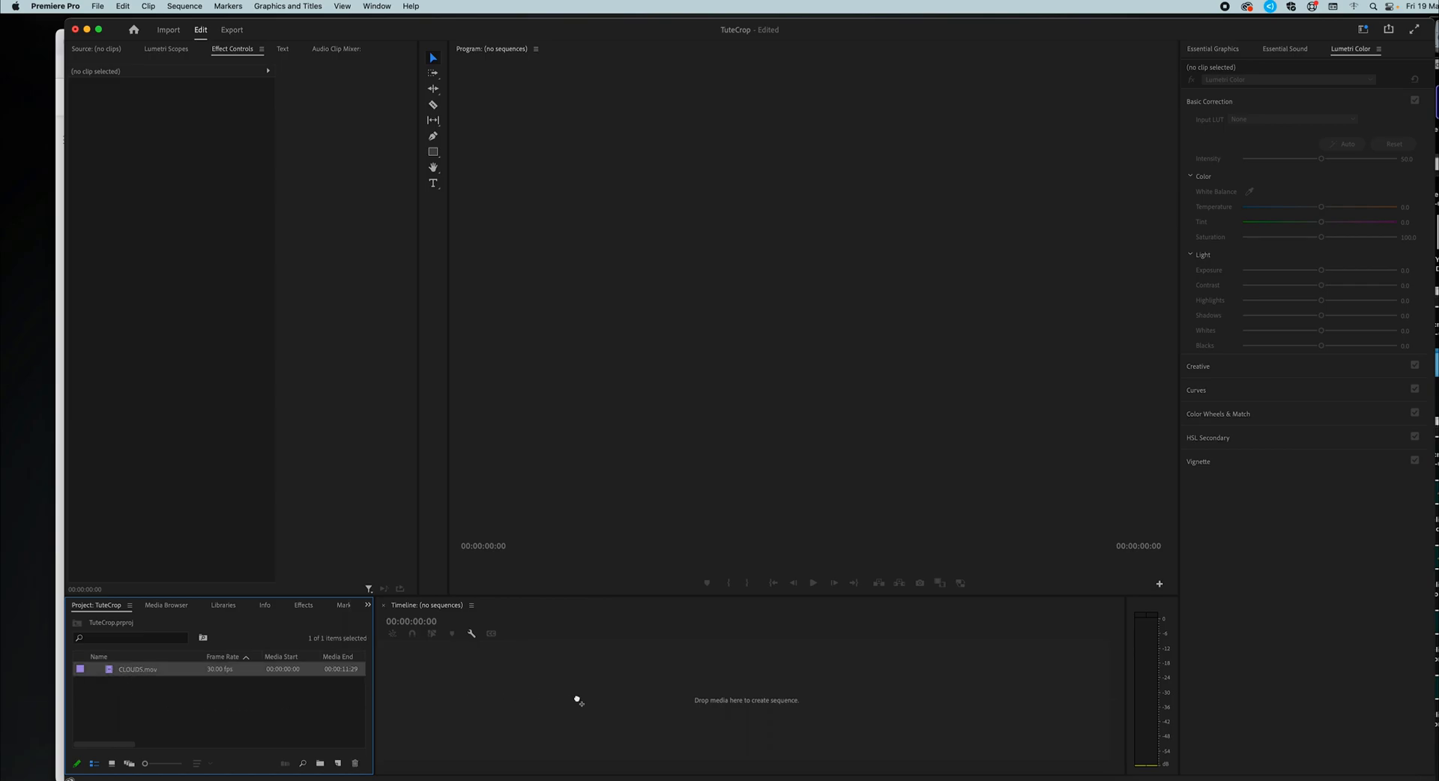
- Create a sequence by placing CLOUDS.mov in the empty timeline and select that sequence in the project
drag(522, 634, 565, 659)
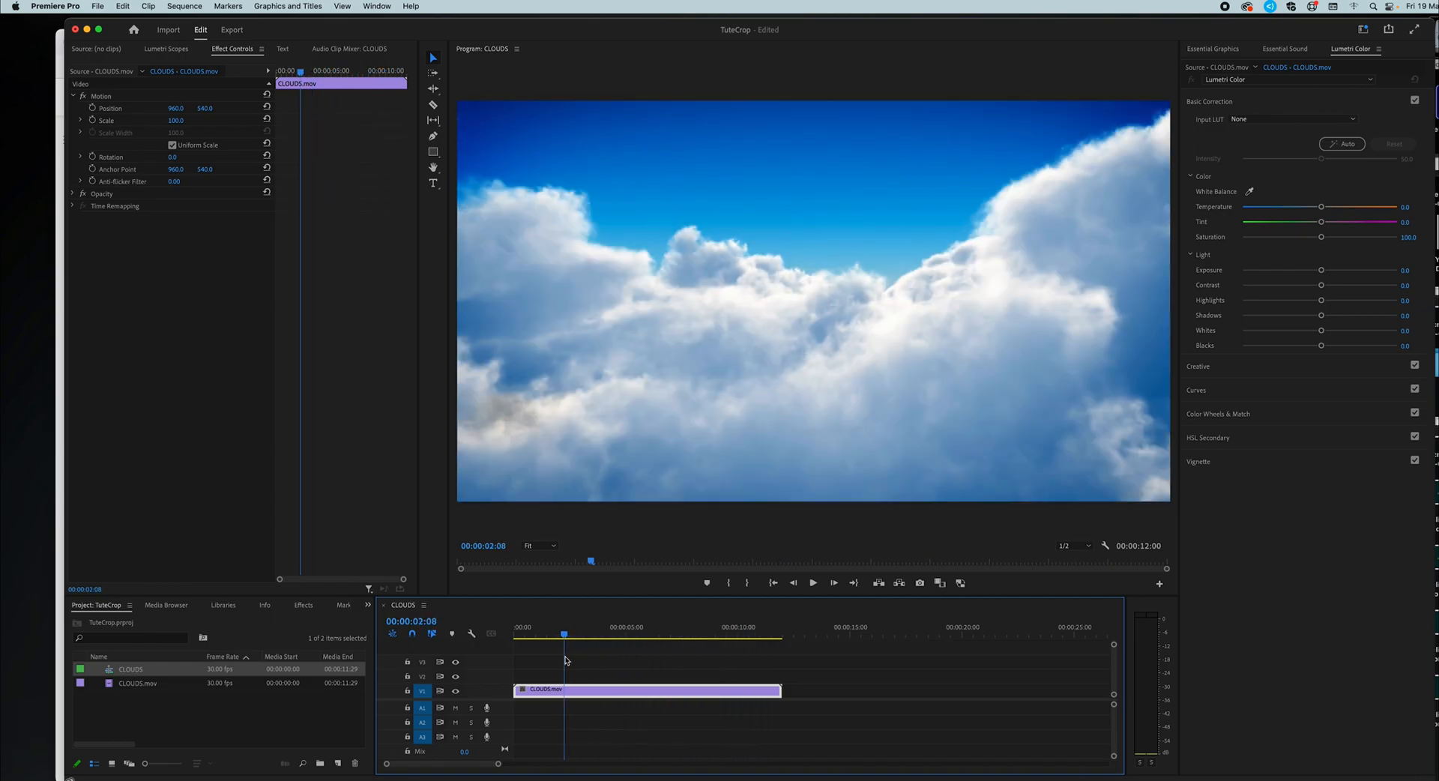
click(128, 682)
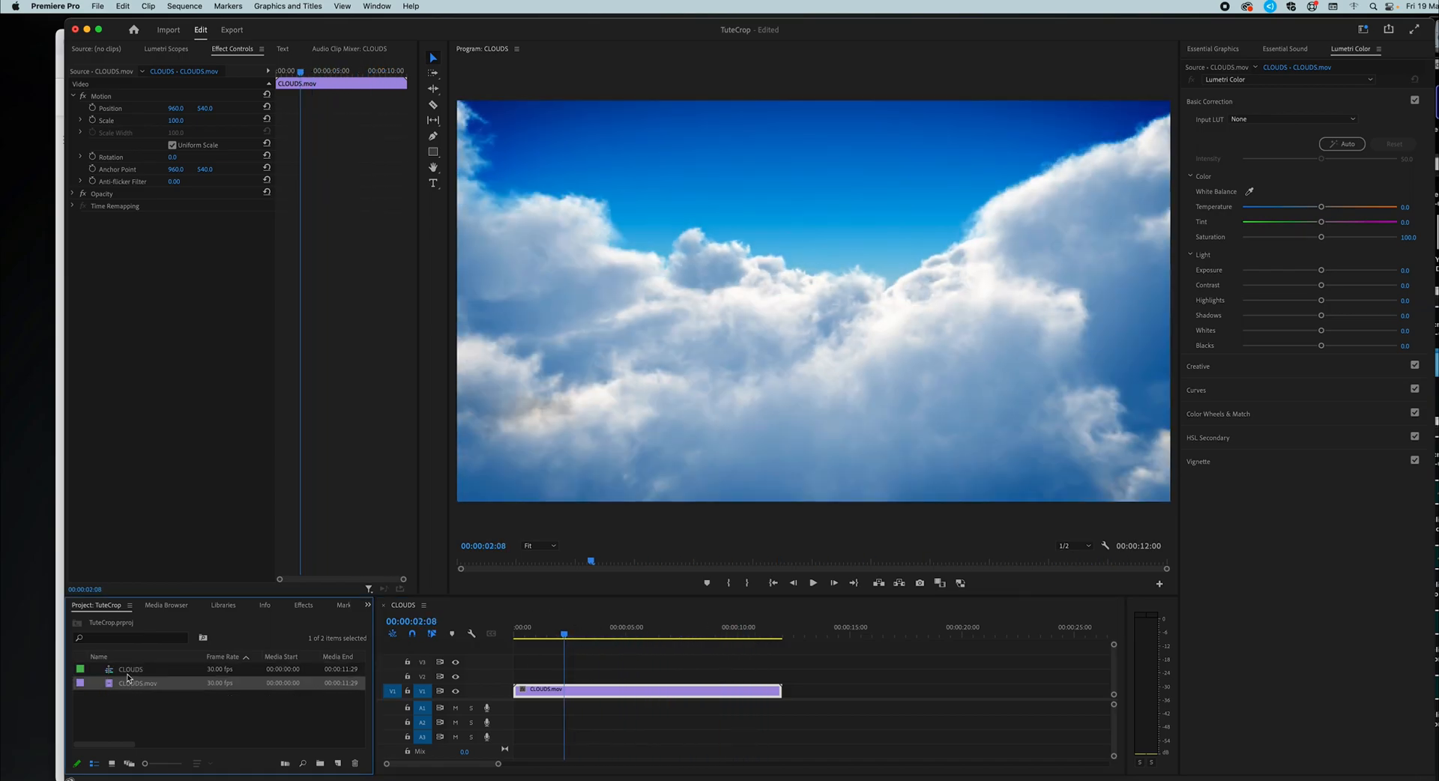
click(127, 671)
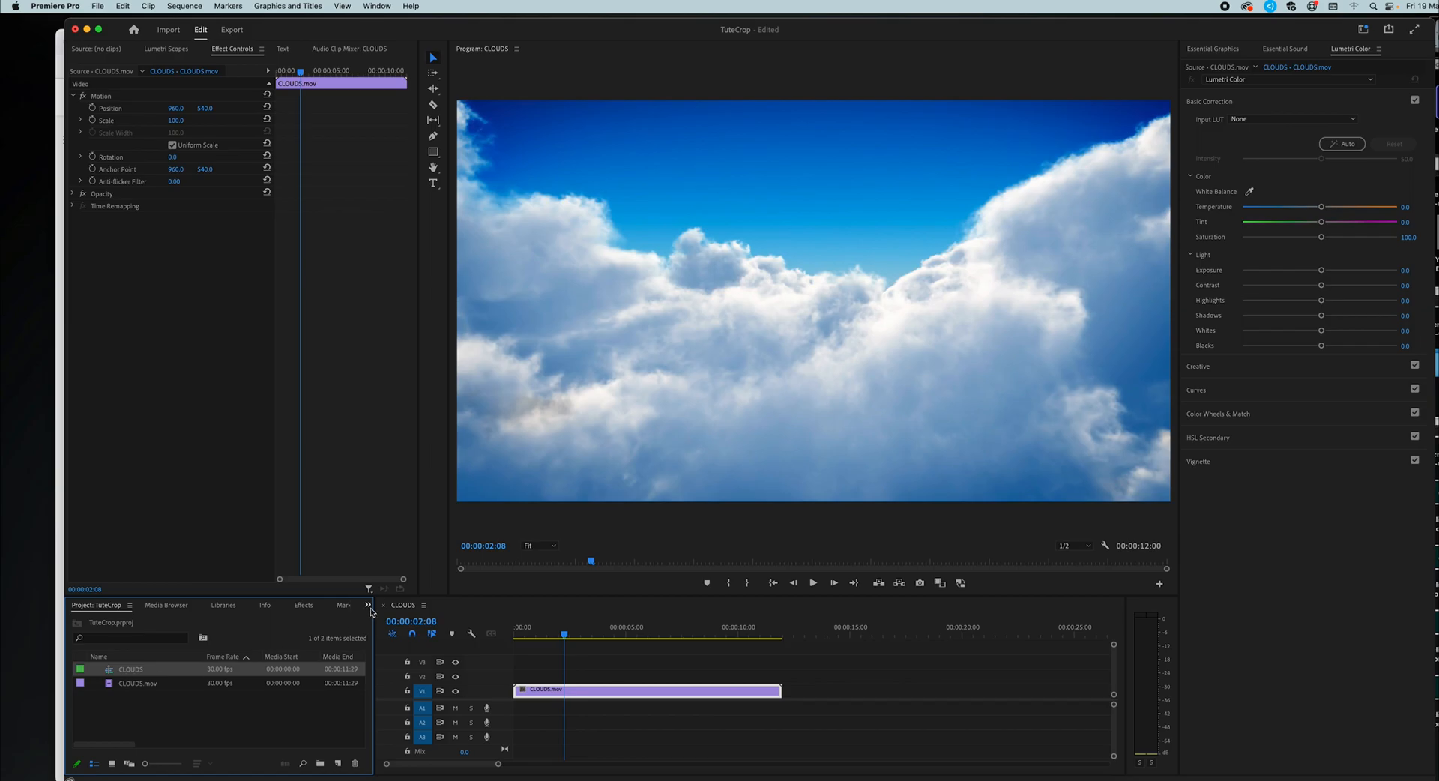
click(407, 609)
click(110, 671)
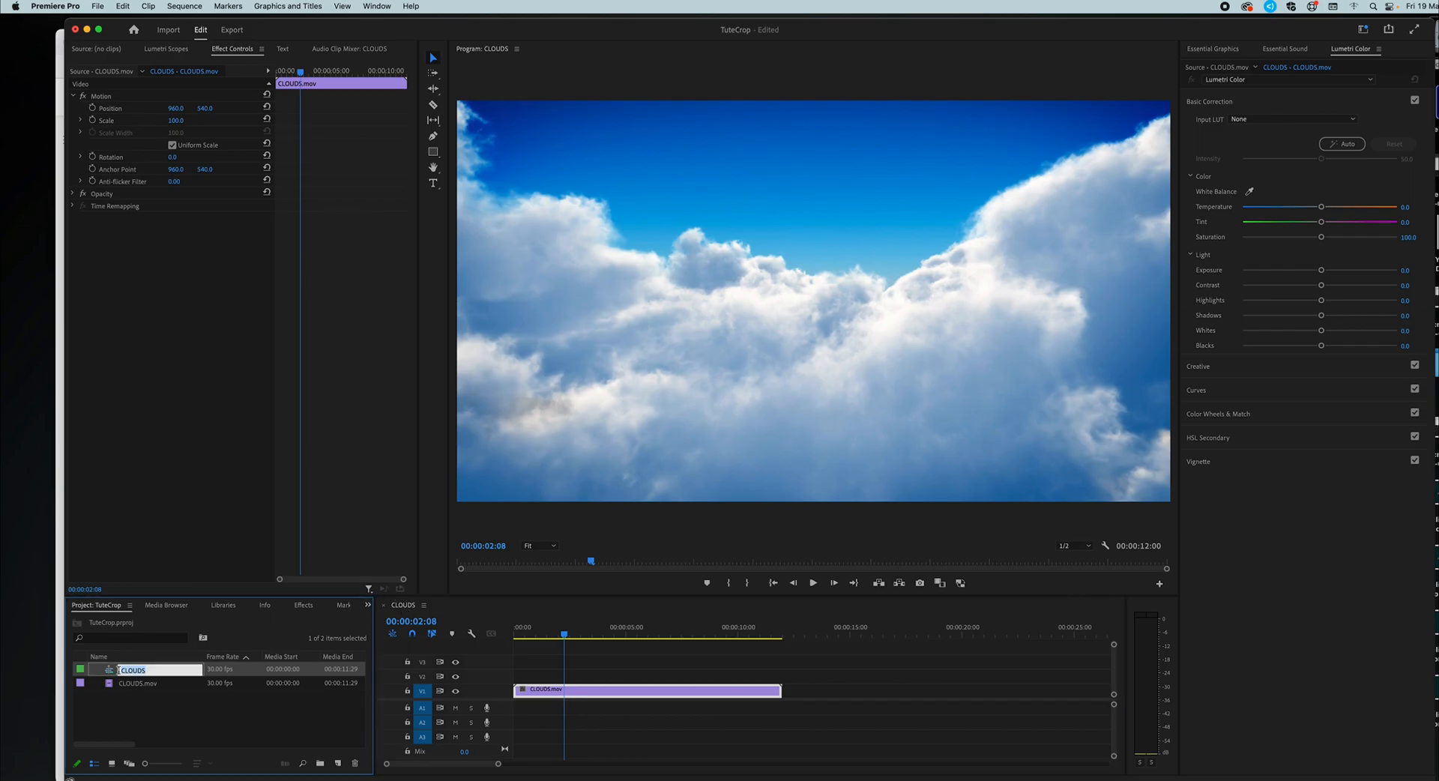
key(Return)
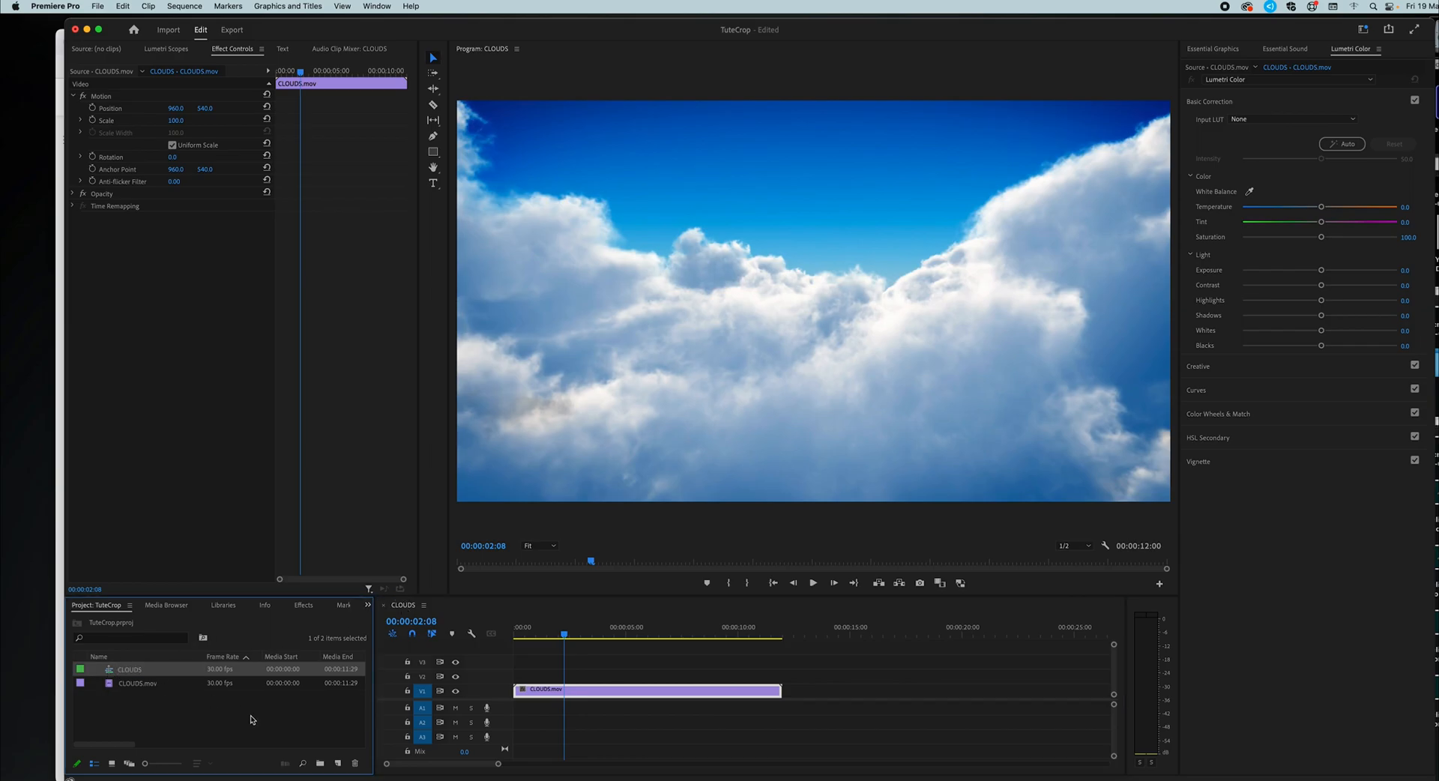
- Examine the project items in icon view and list view, including the CLOUDS sequence's video and audio details
click(128, 764)
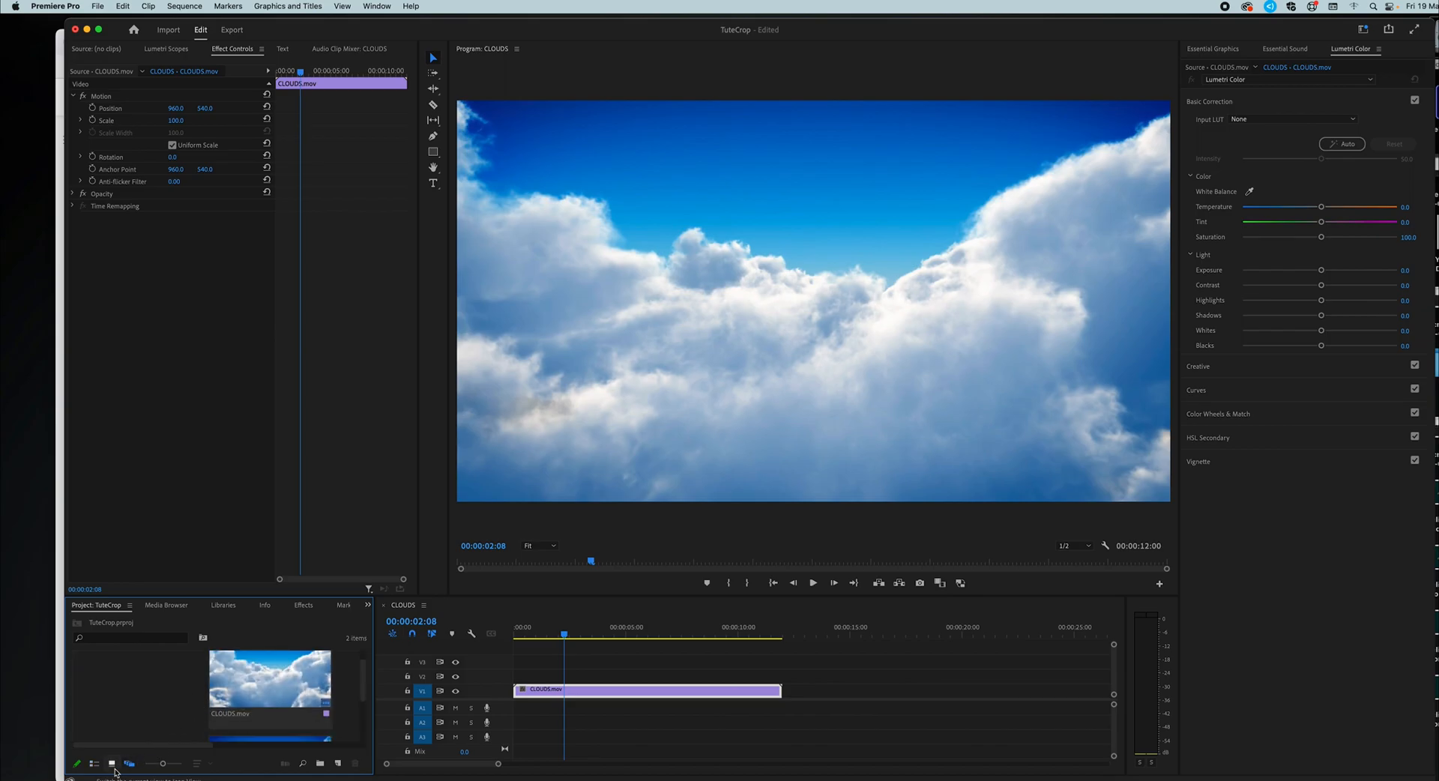
click(94, 764)
click(131, 669)
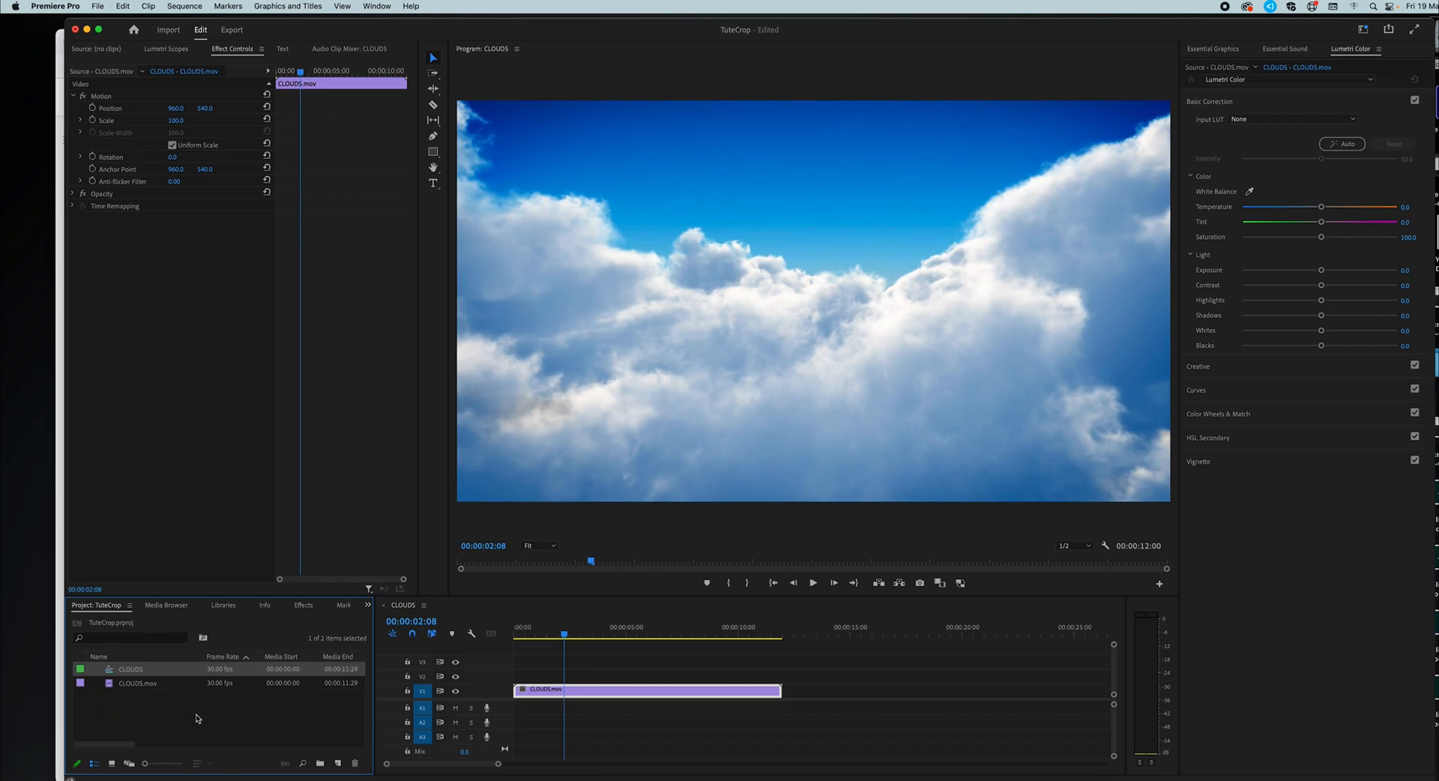
drag(139, 745, 252, 748)
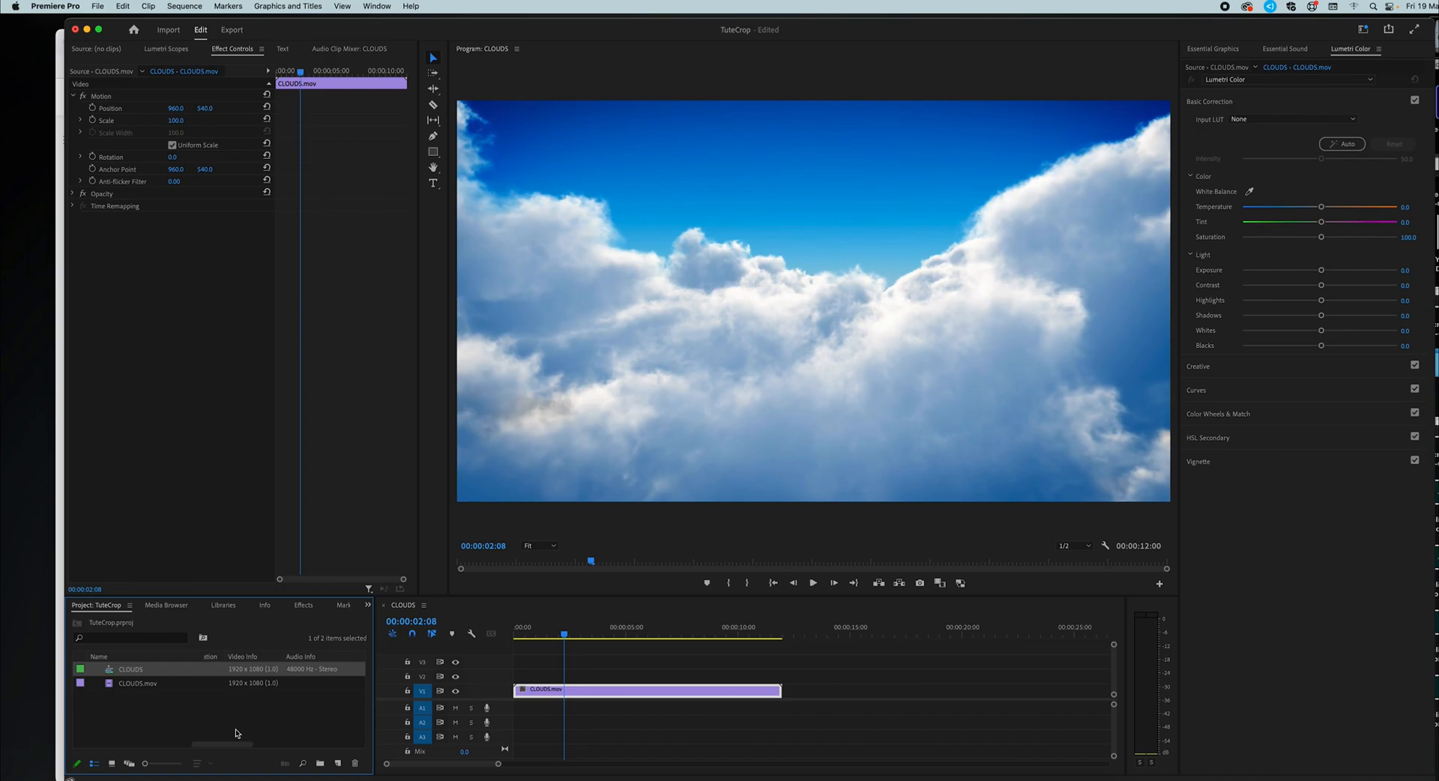
drag(225, 745, 106, 747)
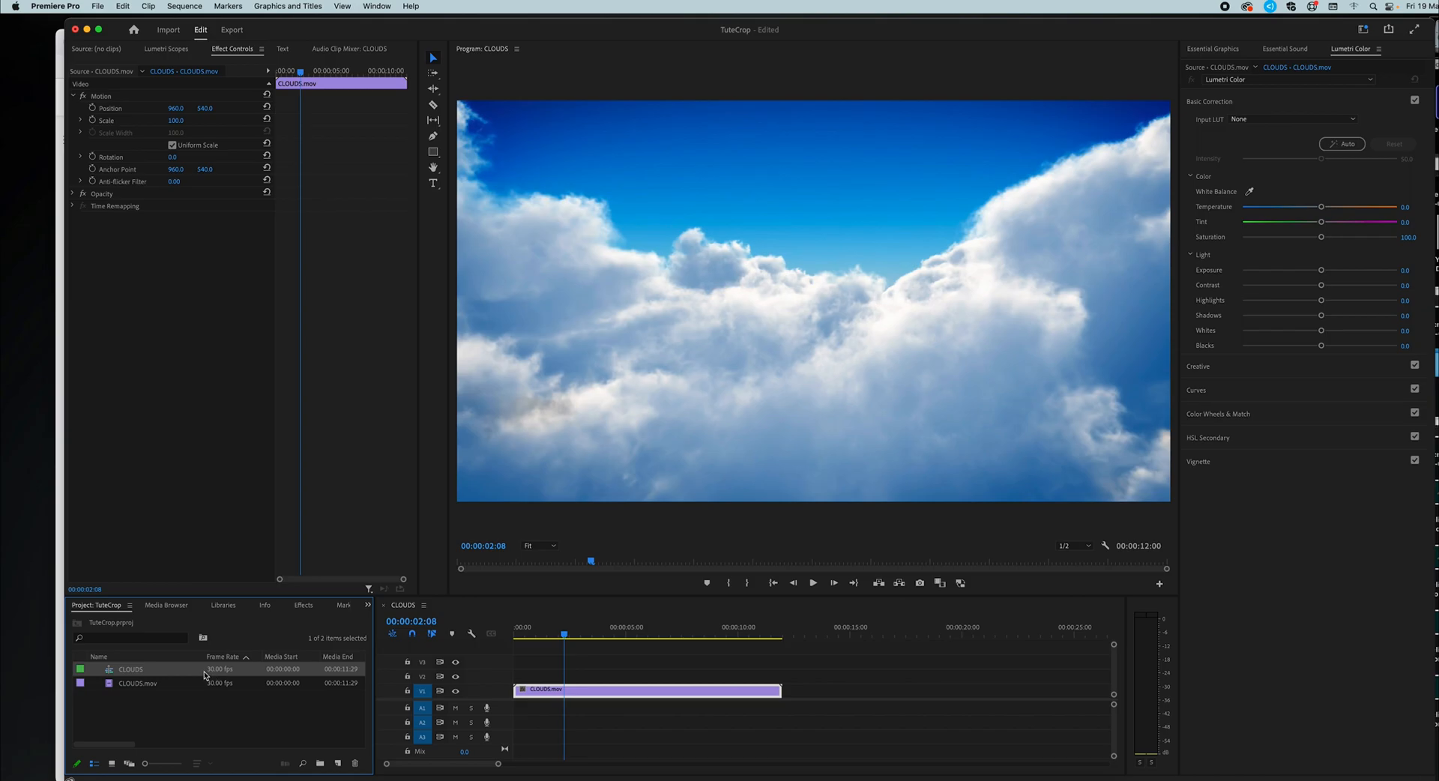
- Delete the CLOUDS sequence from the project, keeping the CLOUDS.mov clip
click(139, 683)
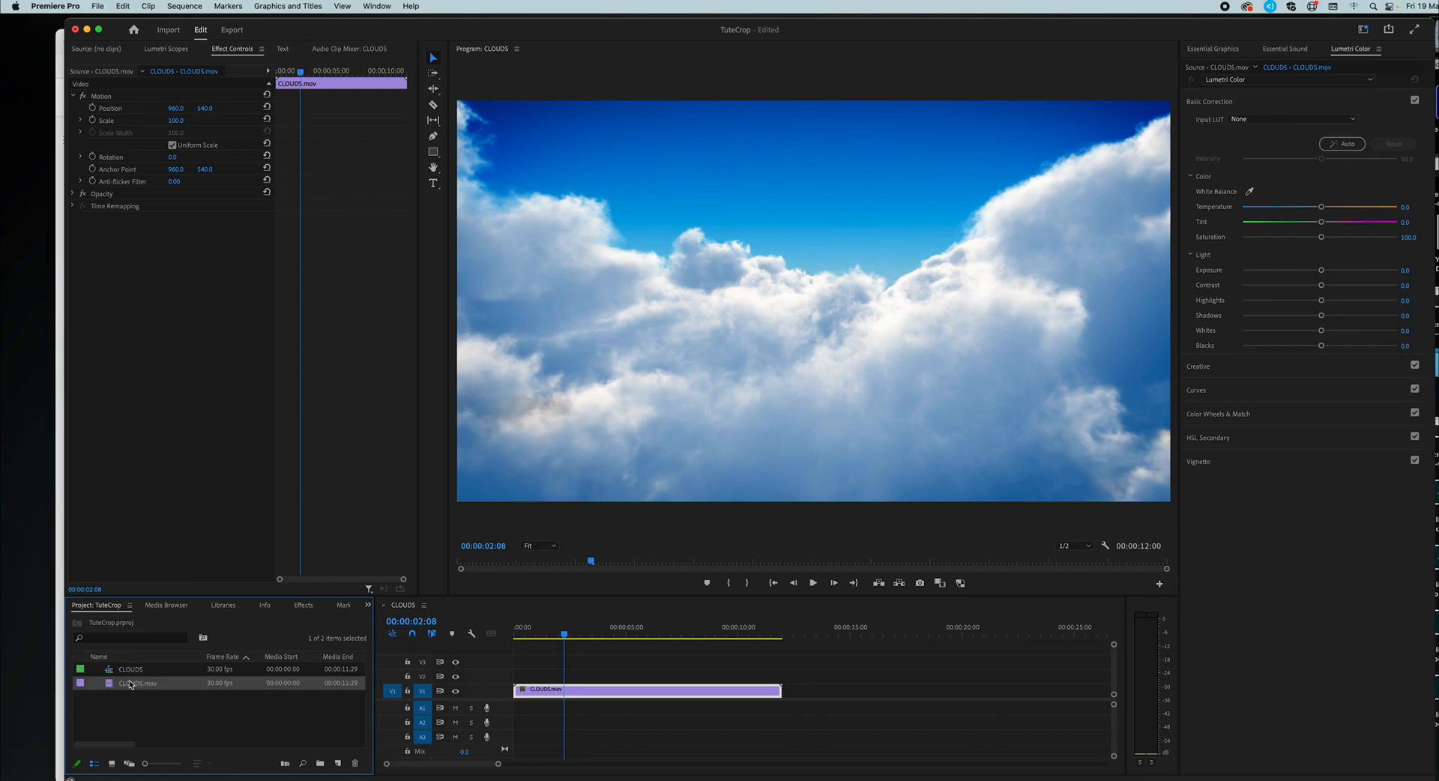
click(128, 671)
click(128, 683)
click(151, 674)
key(Delete)
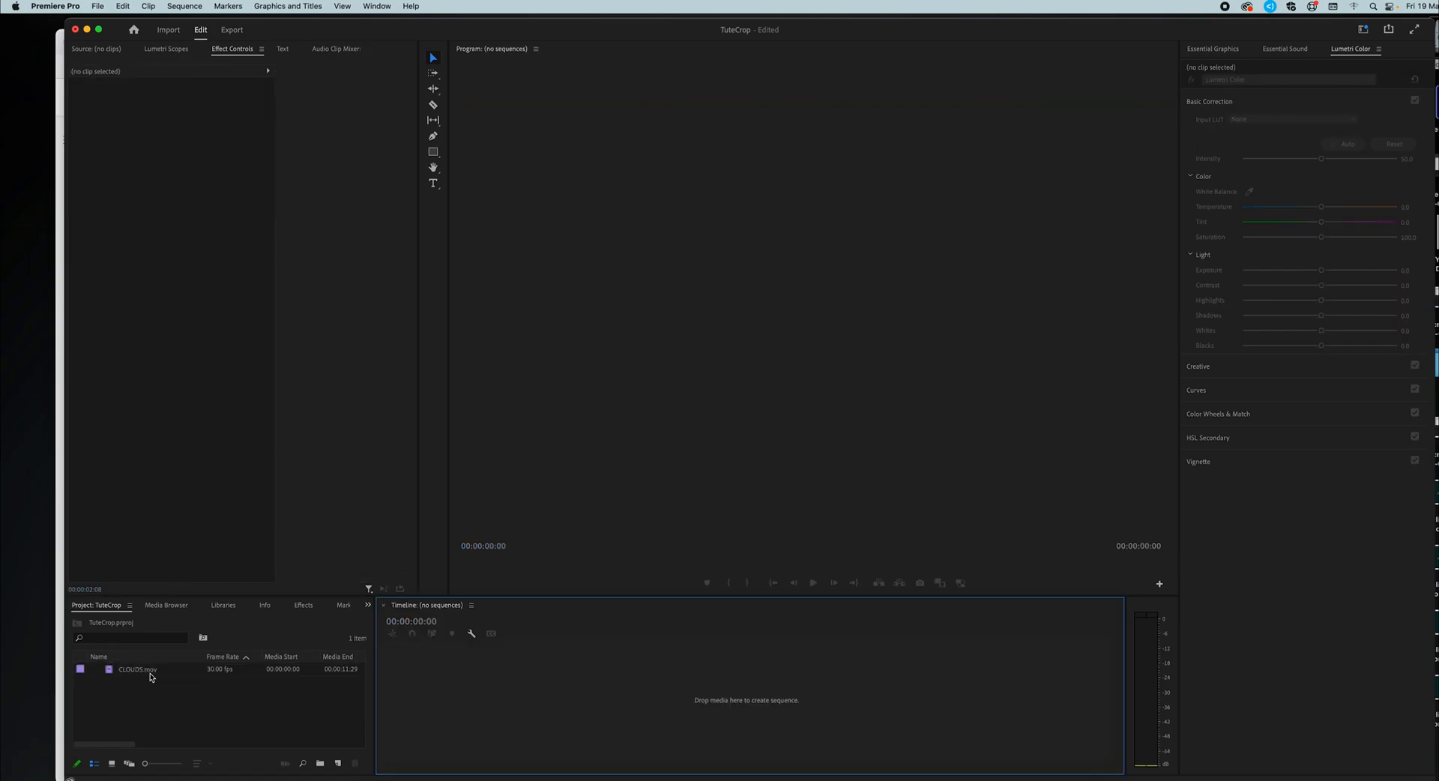
- Create a new sequence with the DSLR 1080p30 preset and the name Sequence 01
click(105, 5)
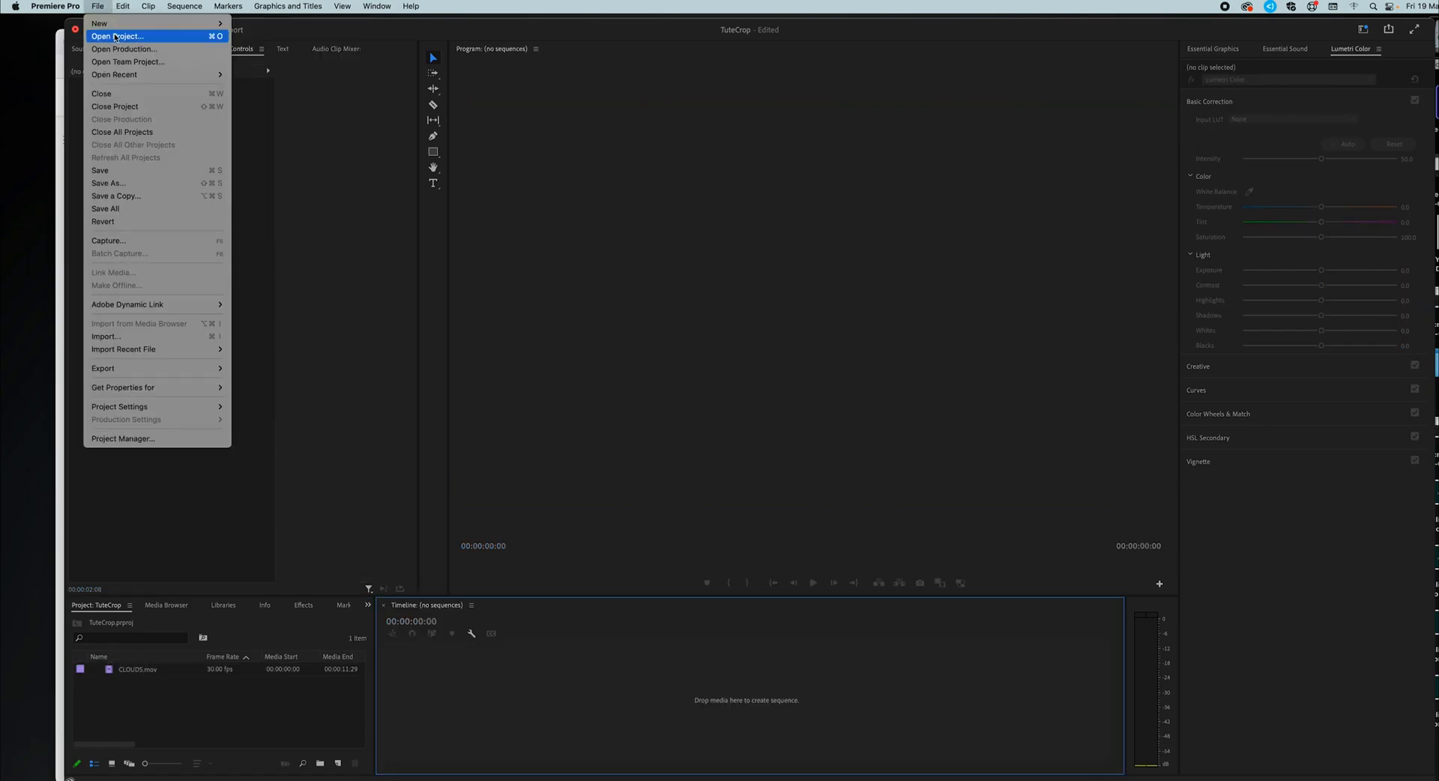
mouse_move(191, 23)
click(257, 62)
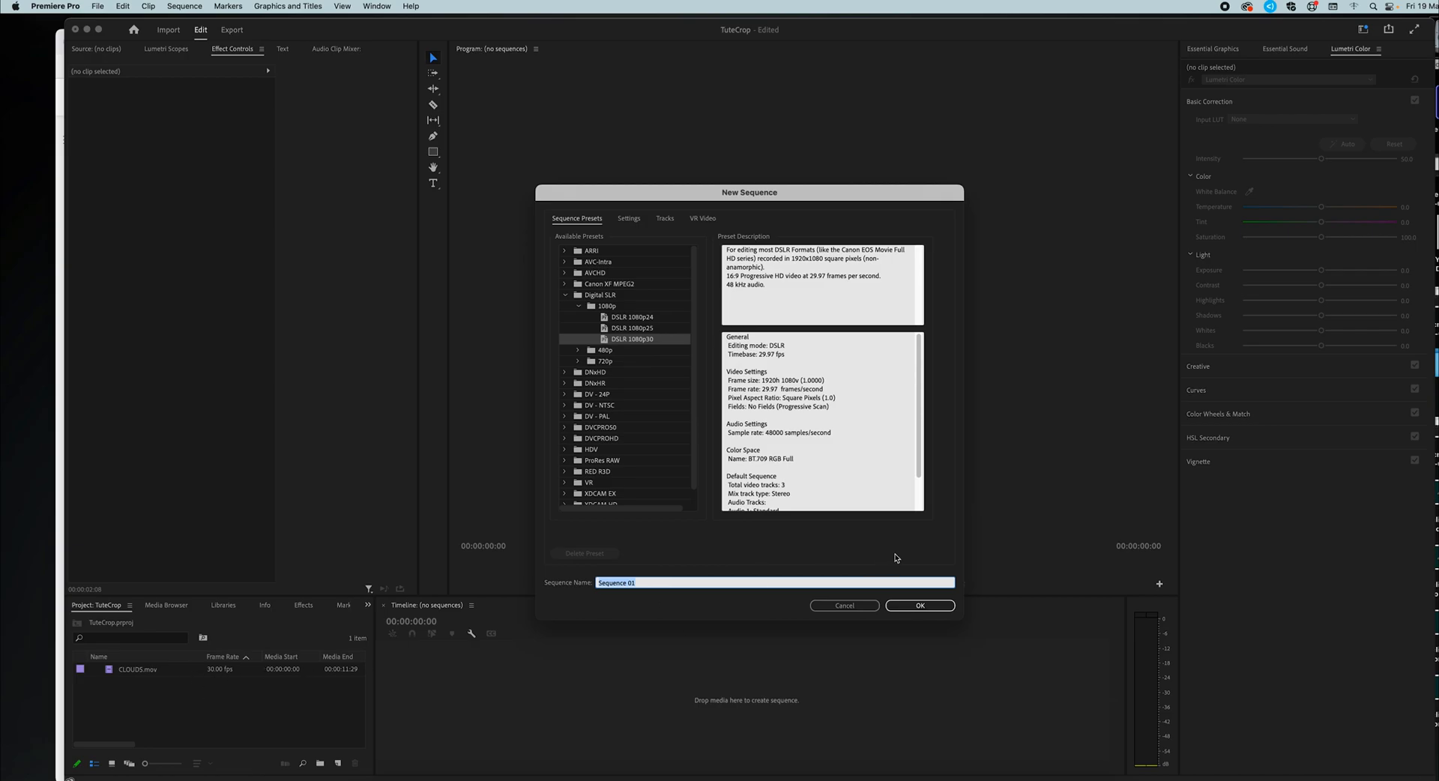
click(920, 606)
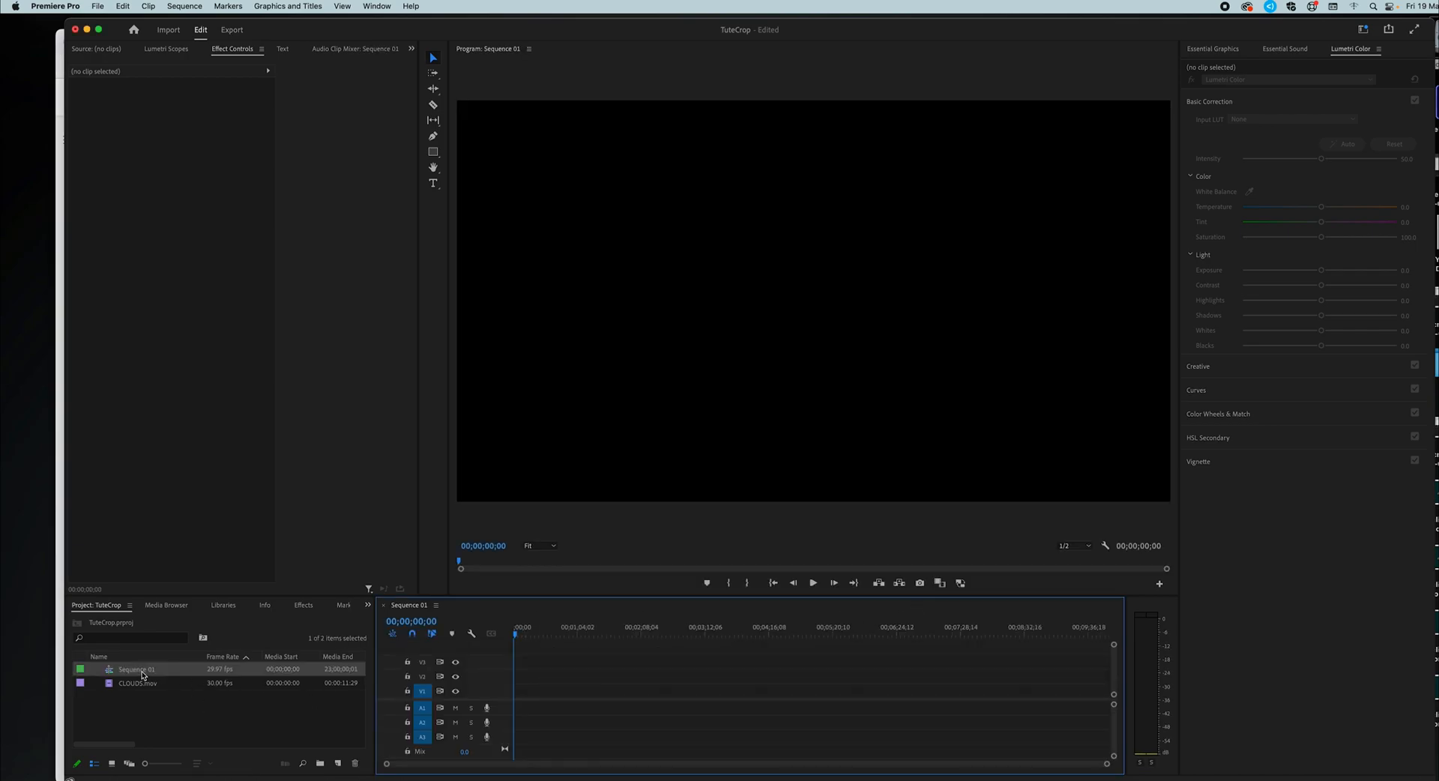
- Place CLOUDS.mov at the start of track V1, changing the sequence settings to match the clip, and move the playhead to 00:00:06:12
drag(137, 683, 518, 693)
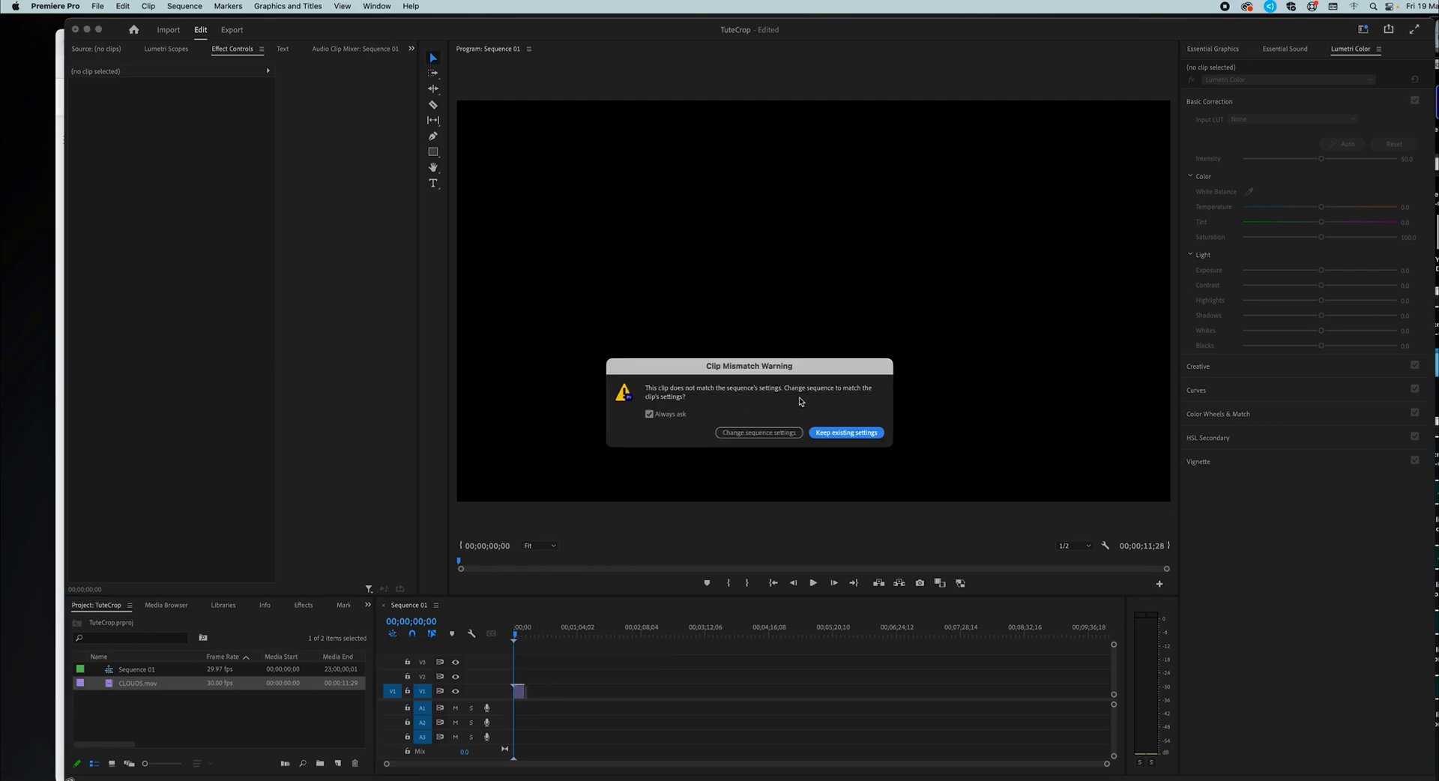
click(760, 434)
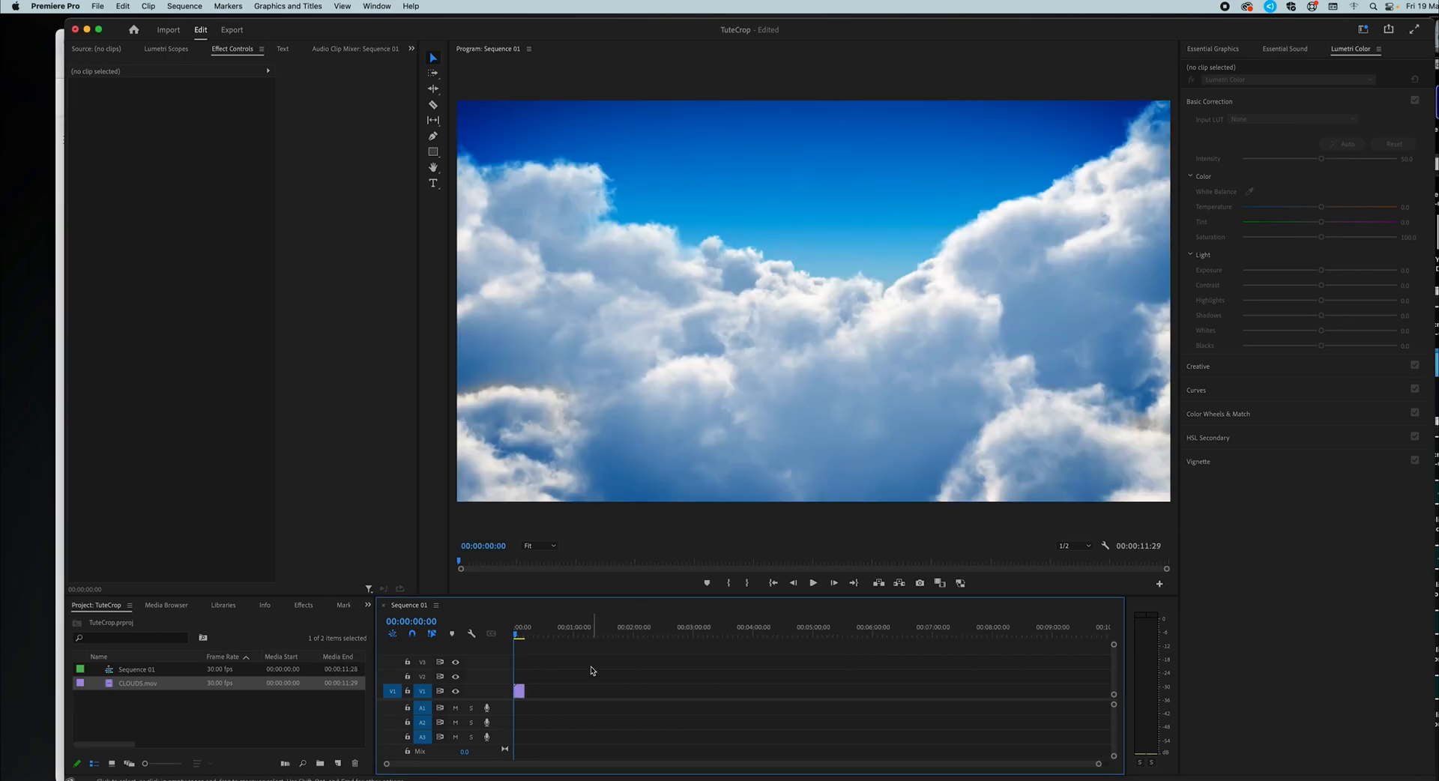
drag(519, 634, 517, 634)
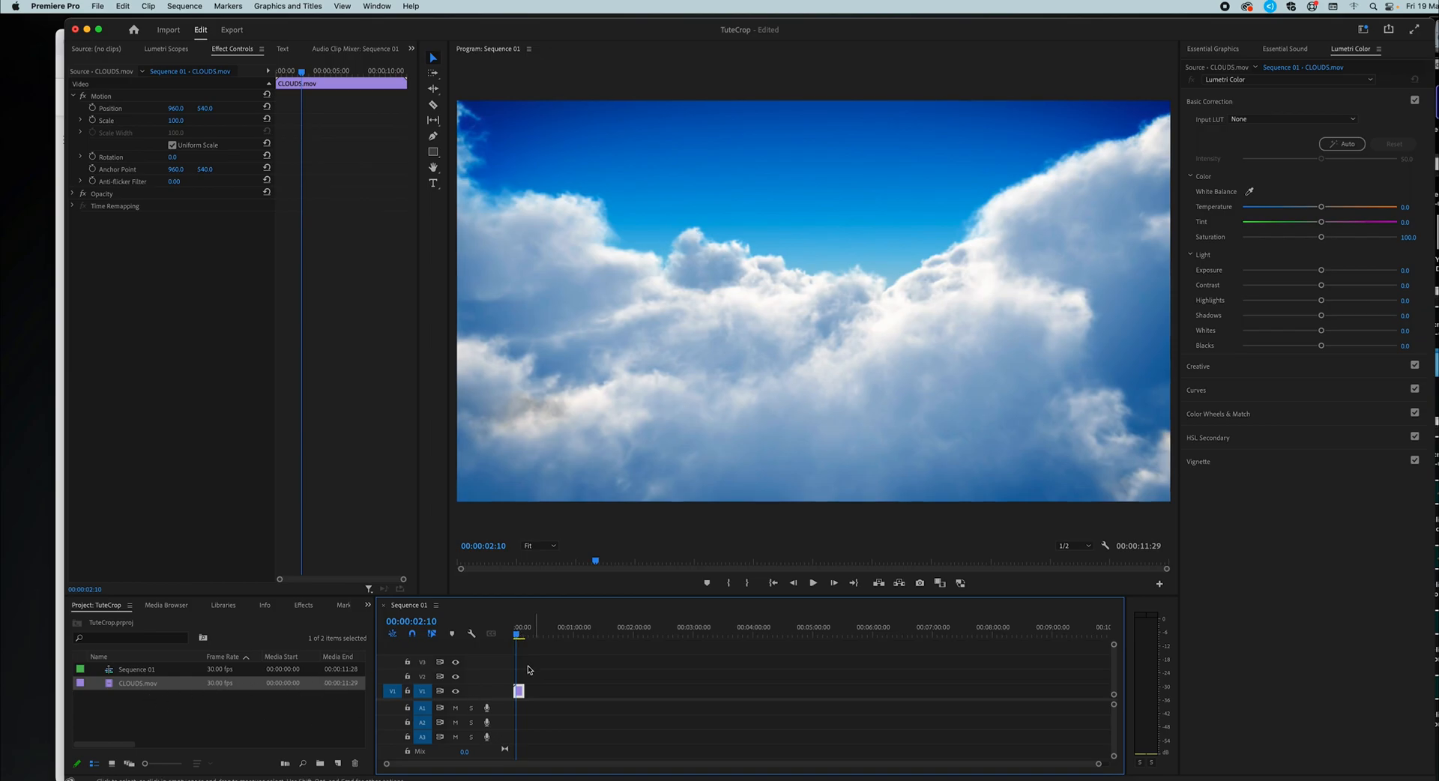
drag(517, 634, 522, 635)
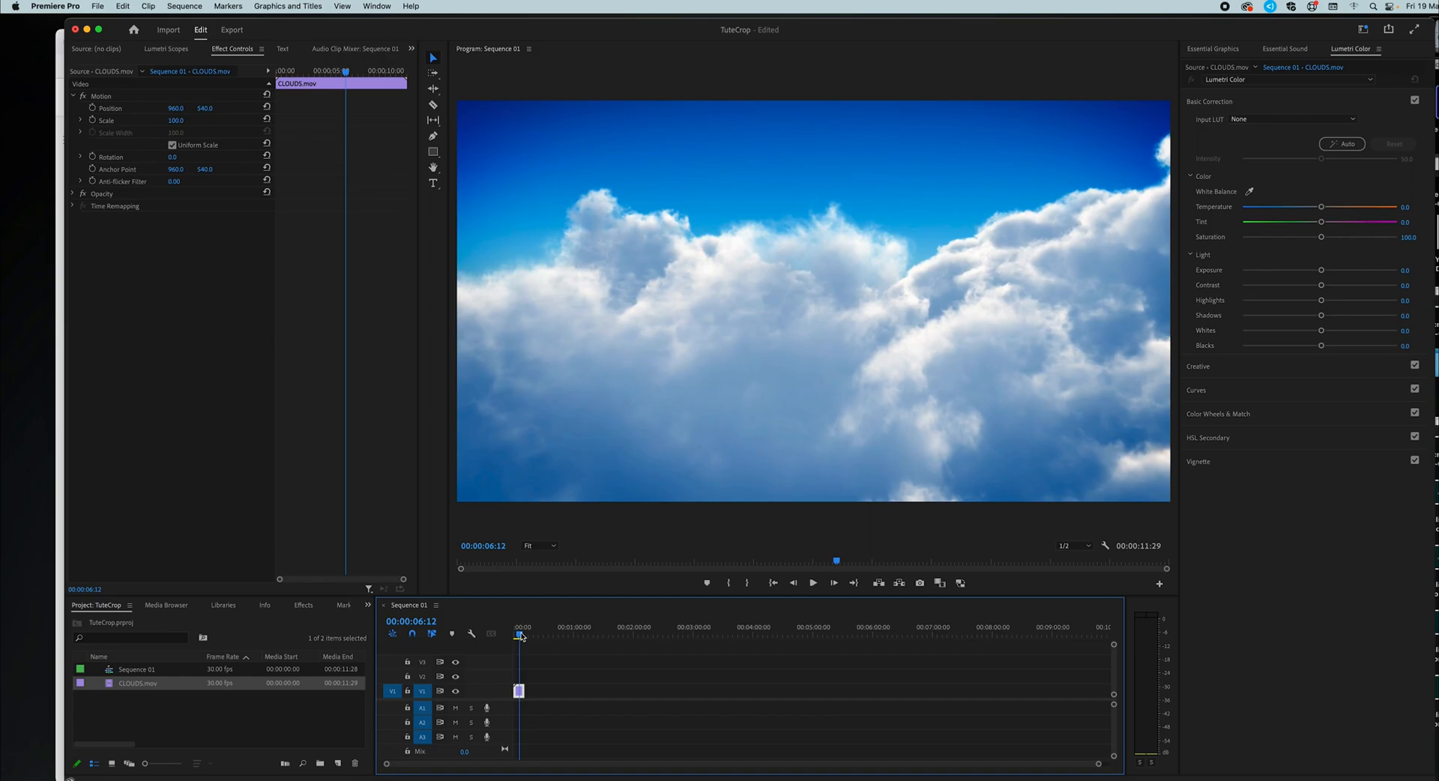
- Dismiss the Java update prompt and set the CLOUDS.mov clip's Lumetri temperature and tint to 100
key(equal)
key(equal)
key(equal)
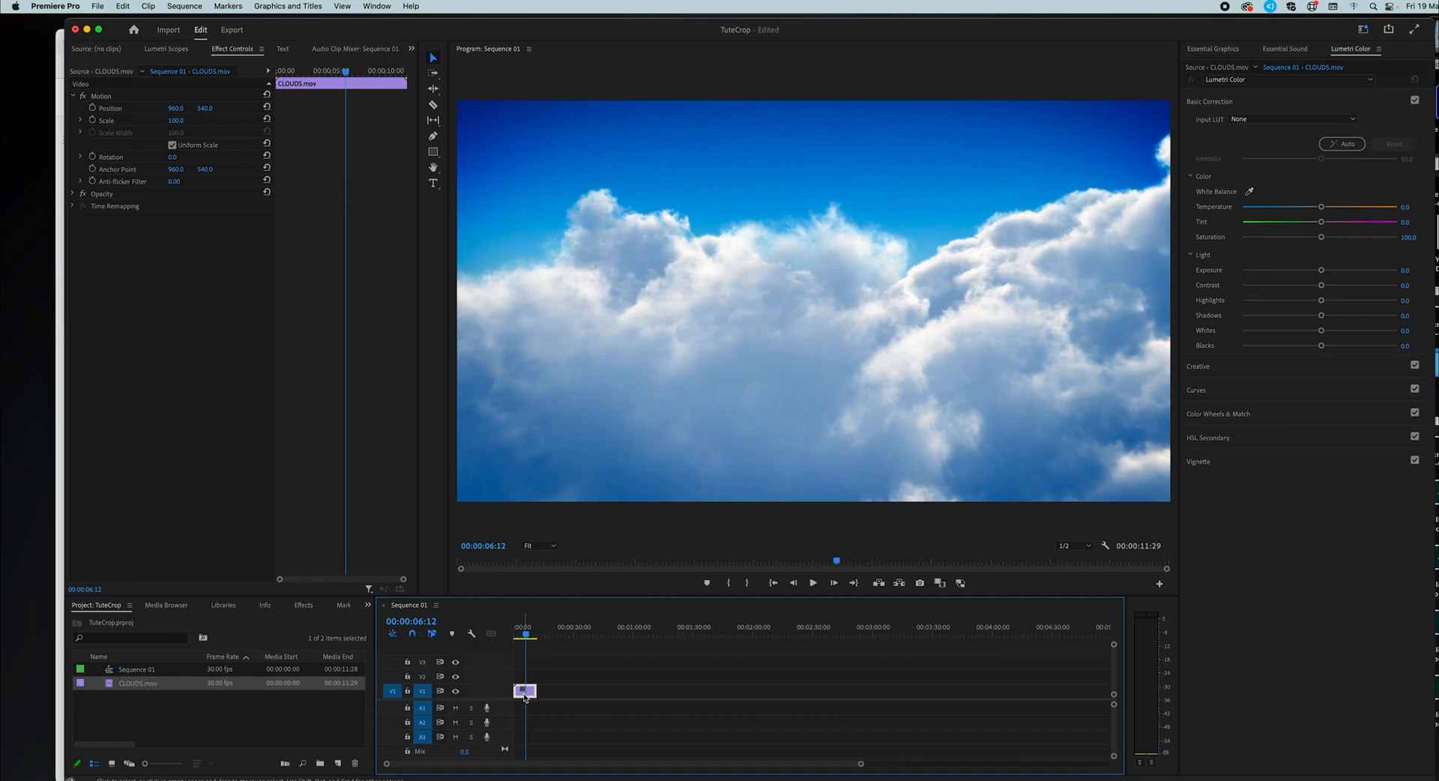
click(530, 675)
click(533, 693)
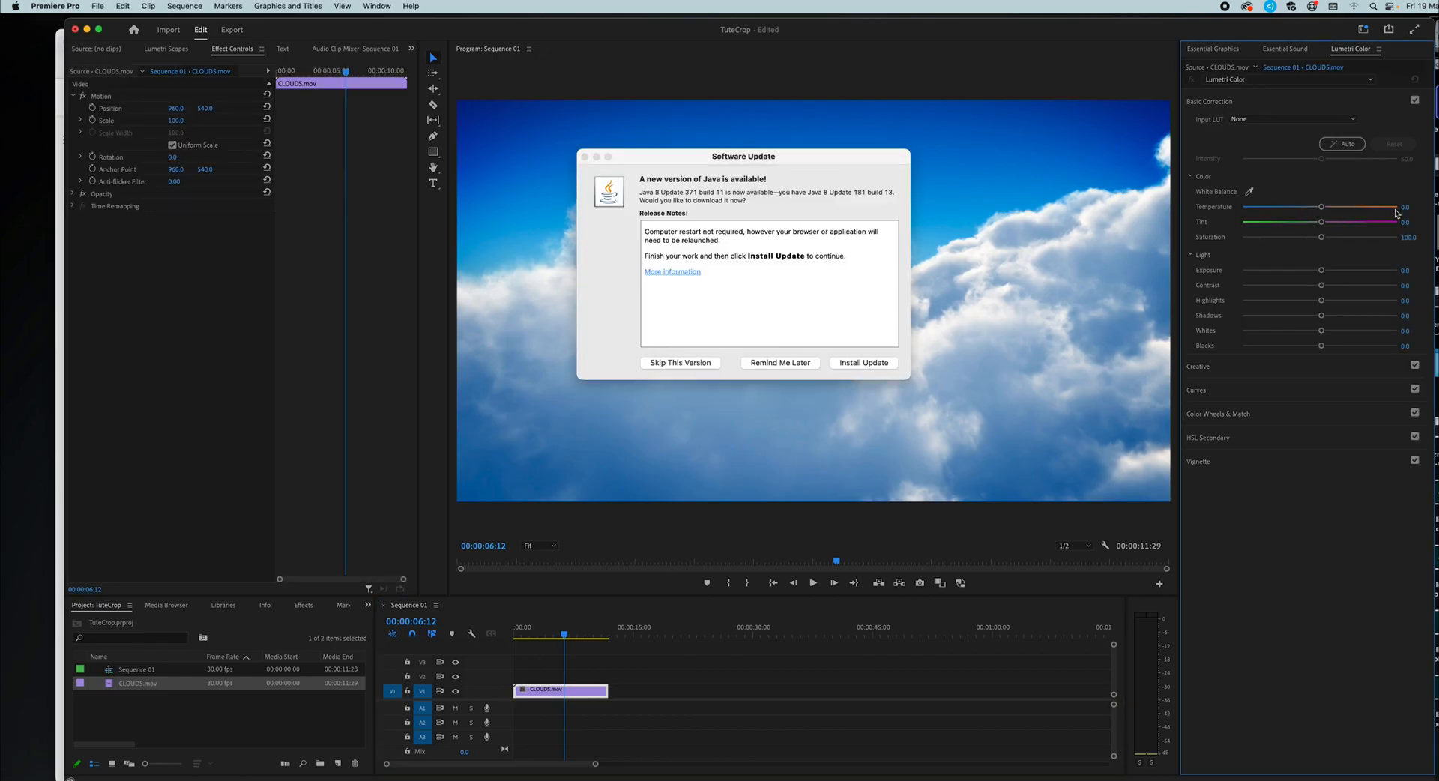
click(680, 363)
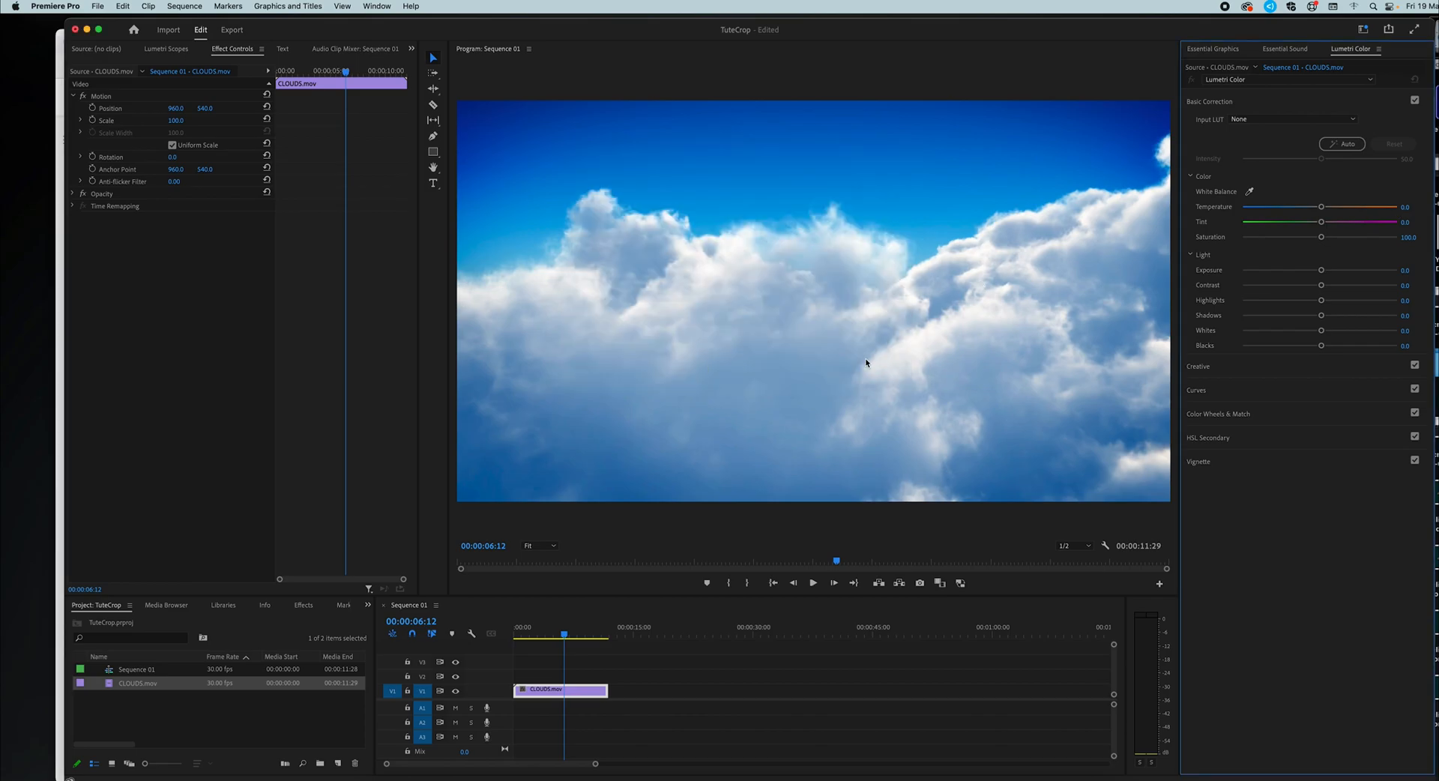
drag(1346, 209, 1416, 223)
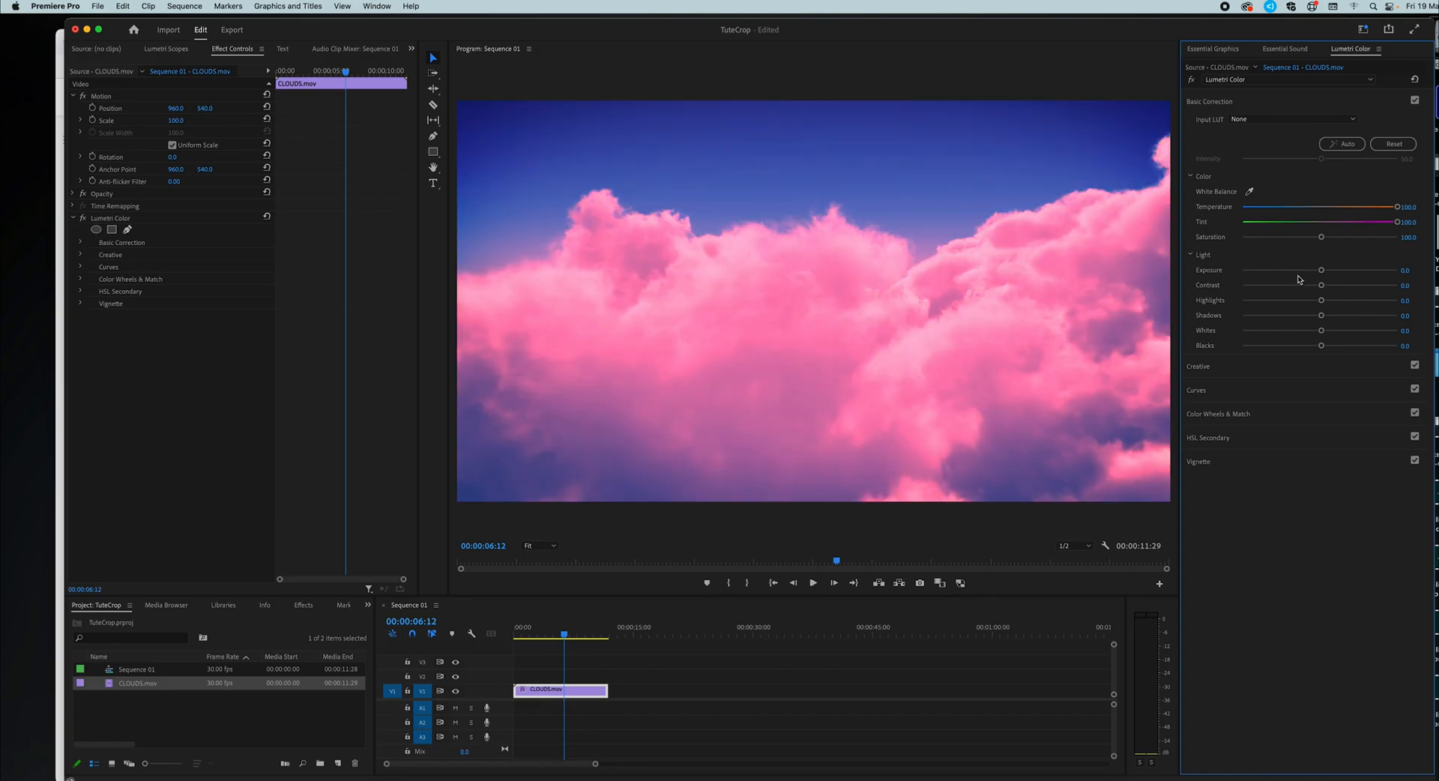
- Add a text layer reading SCREEN 1 on track V2, spanning the full length of the clouds clip
click(536, 637)
drag(536, 637, 608, 676)
key(super+t)
double_click(830, 296)
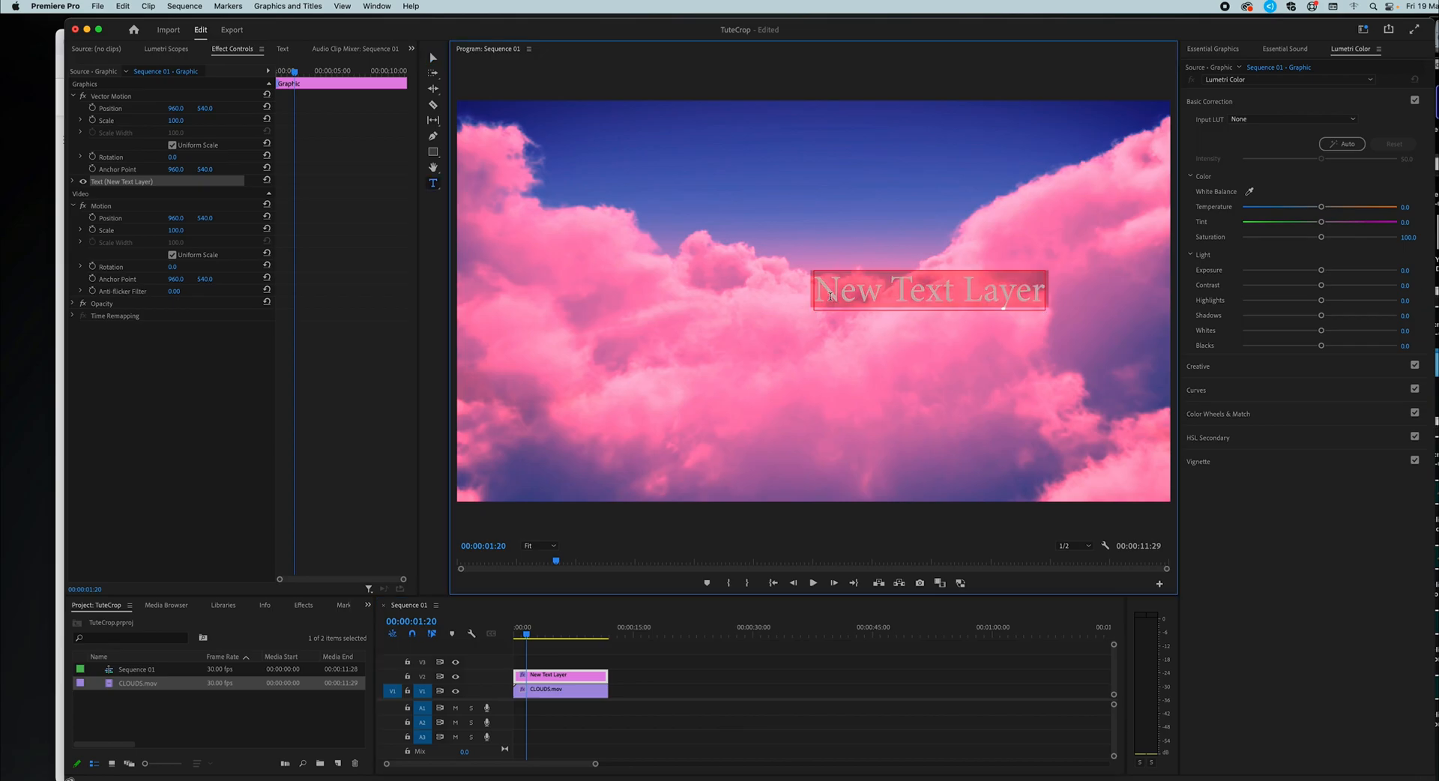
text(SCREEN 1)
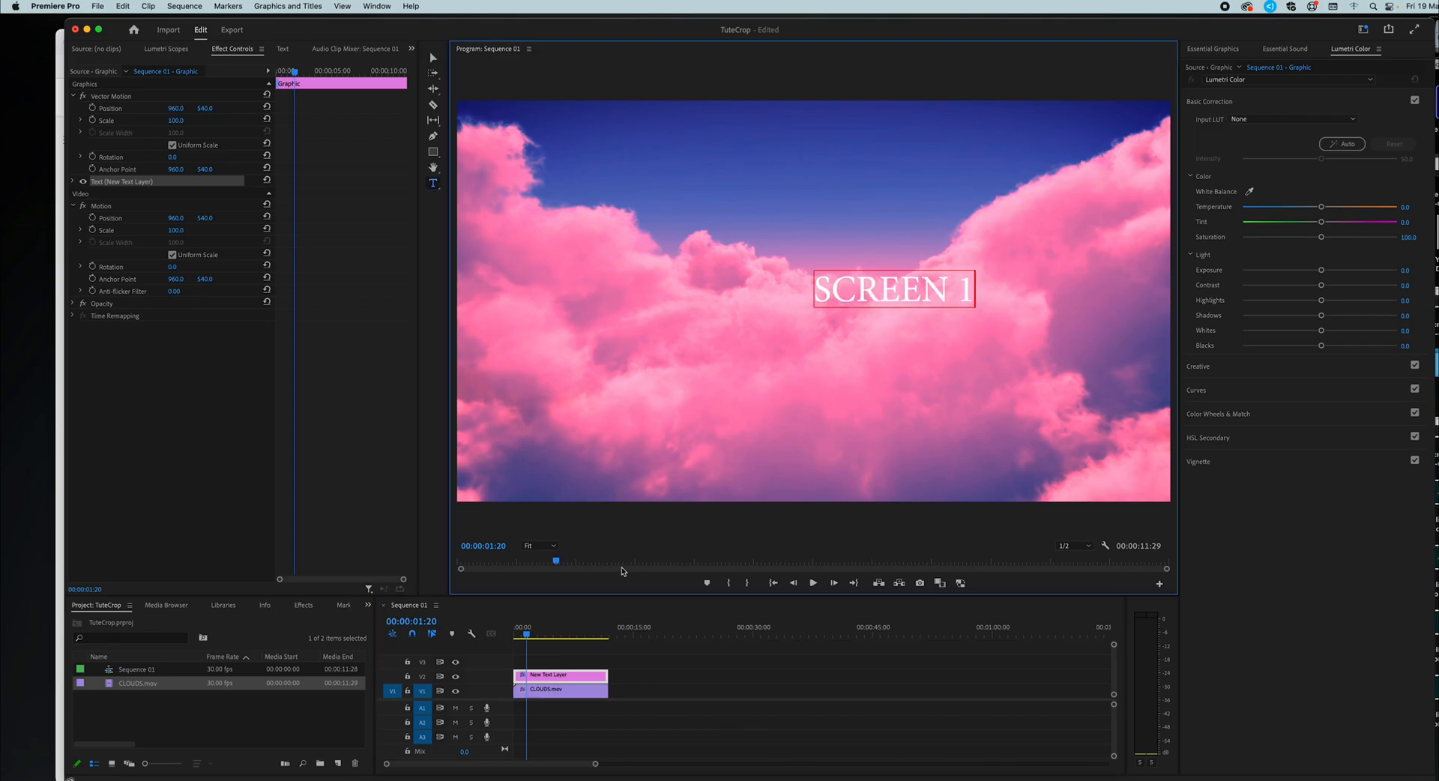
click(547, 655)
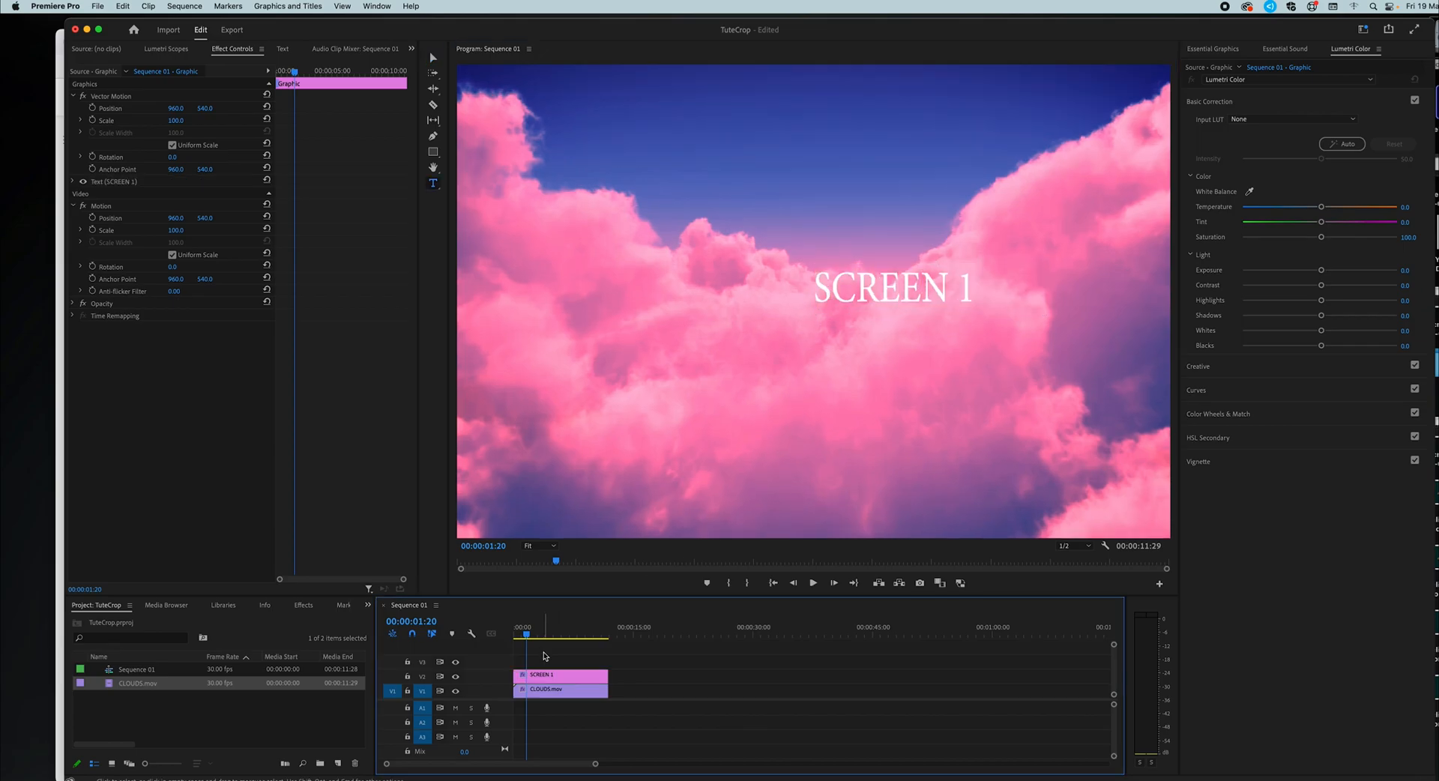
click(556, 634)
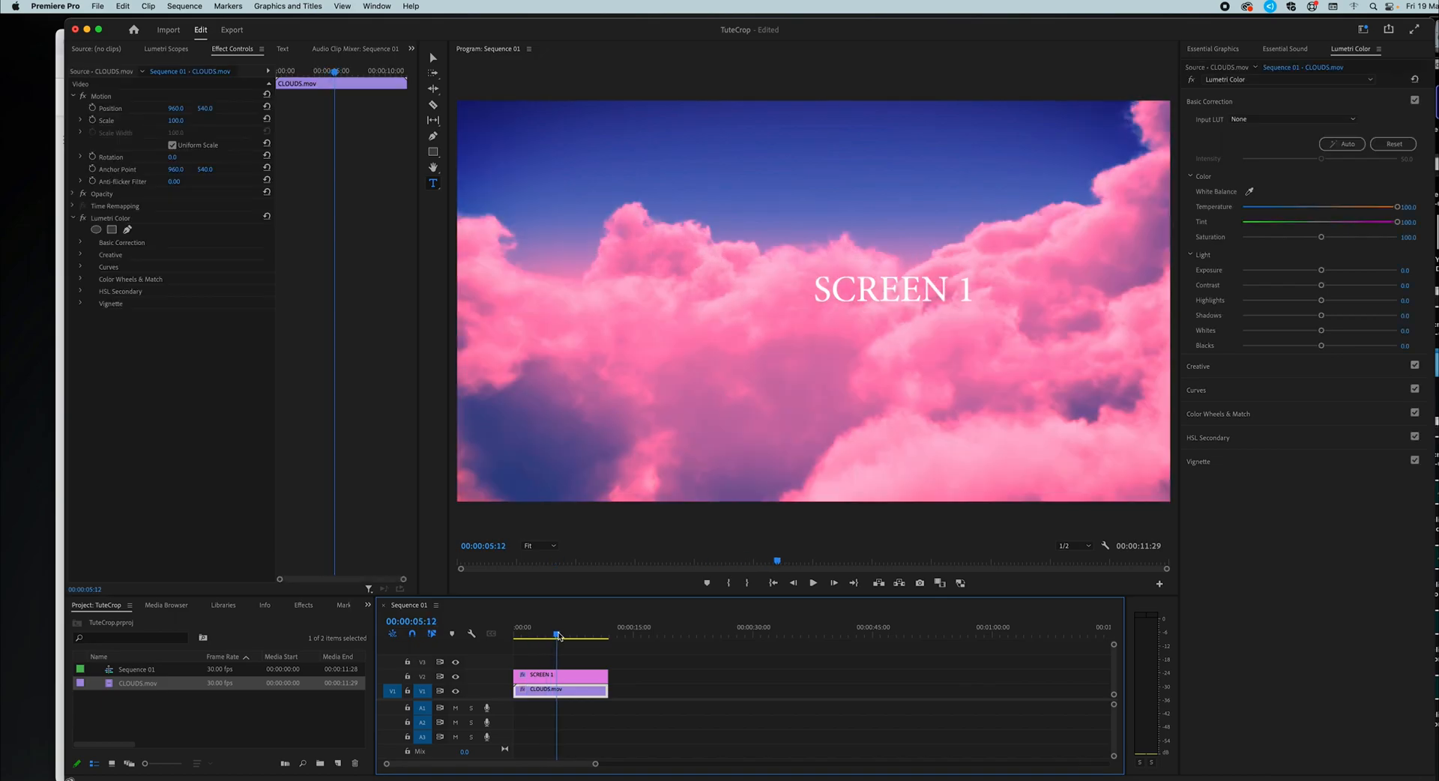
- Rename Sequence 01 in the project as Screen 1 Left
click(134, 712)
click(128, 670)
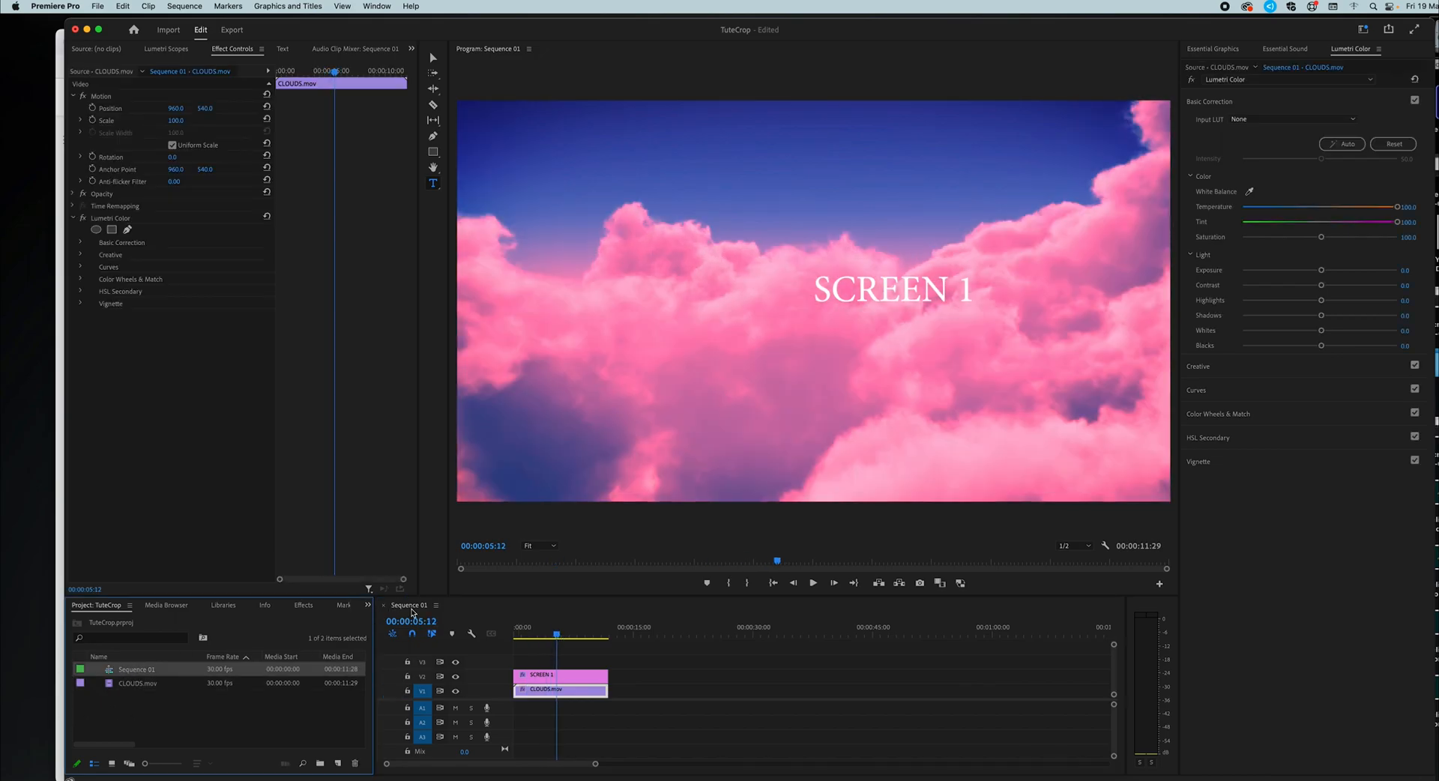
click(130, 671)
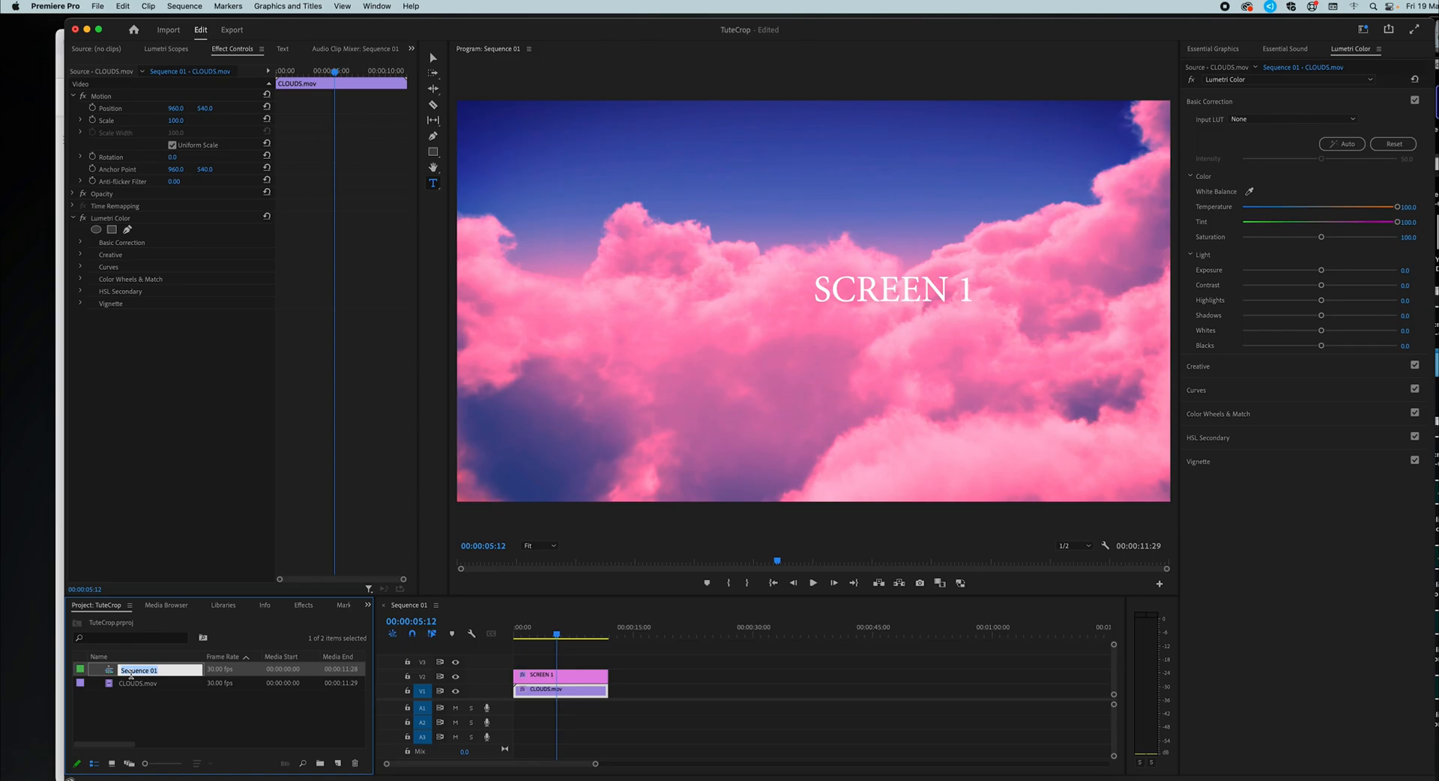
text(screen 1 Left)
key(Return)
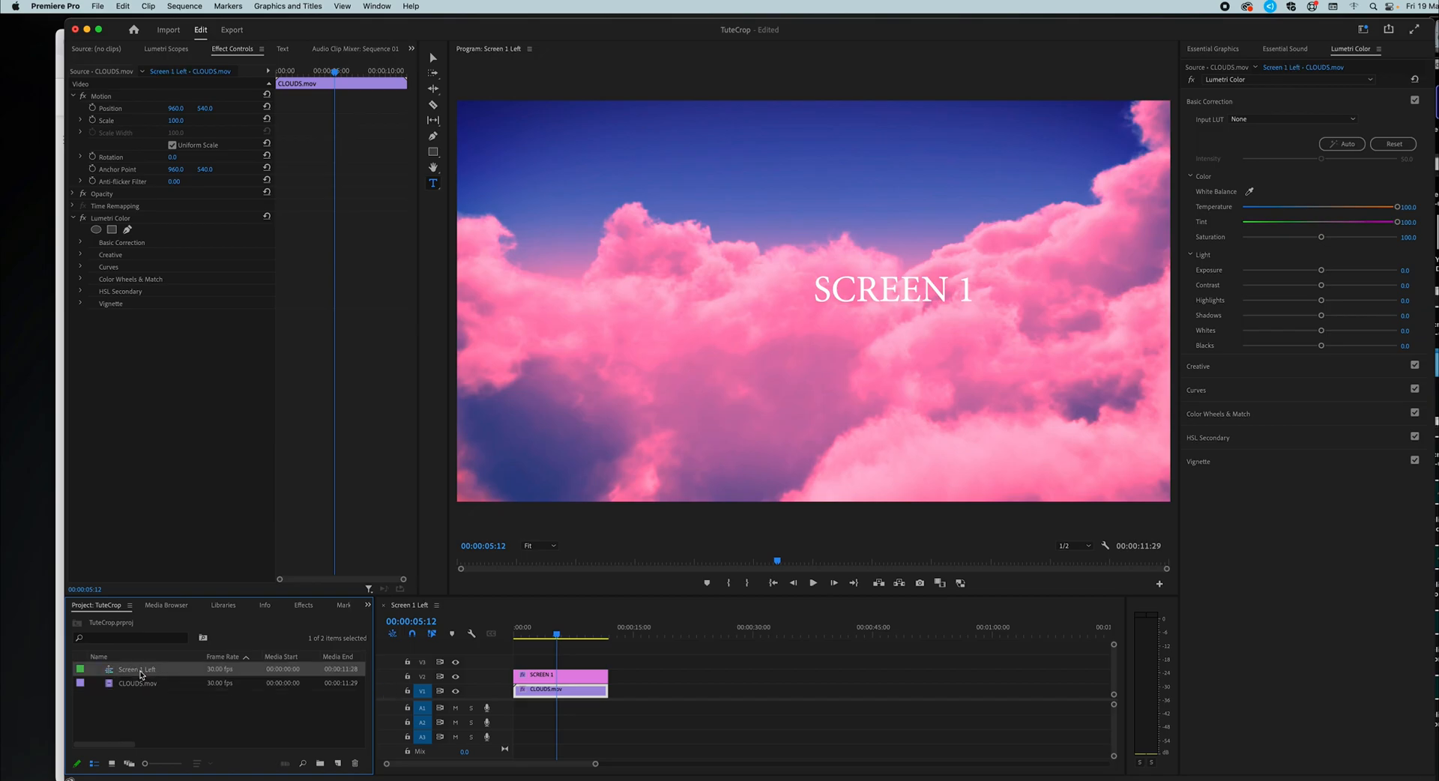
- Try making a second sequence from the CLOUDS.mov clip, and delete it again from the project
right_click(139, 677)
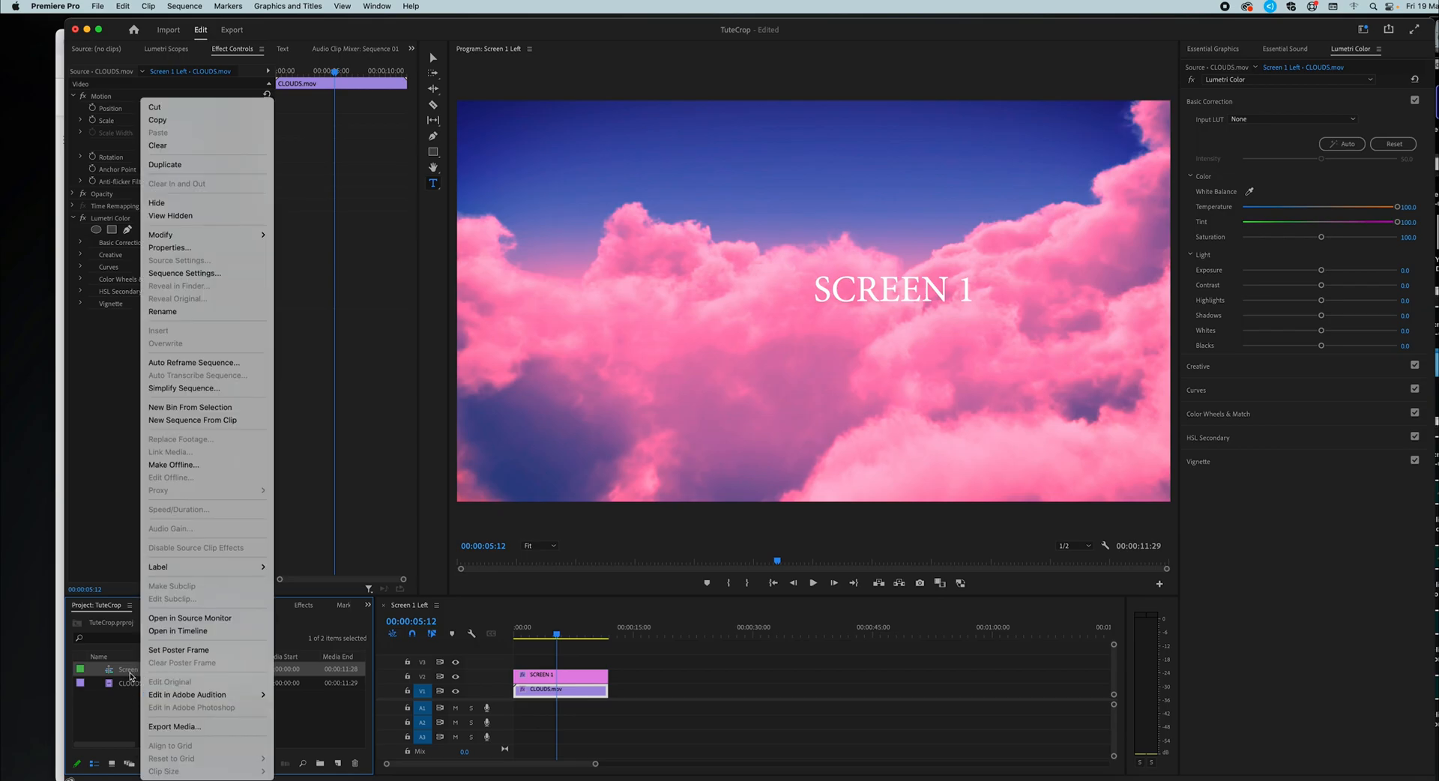
click(119, 727)
click(138, 690)
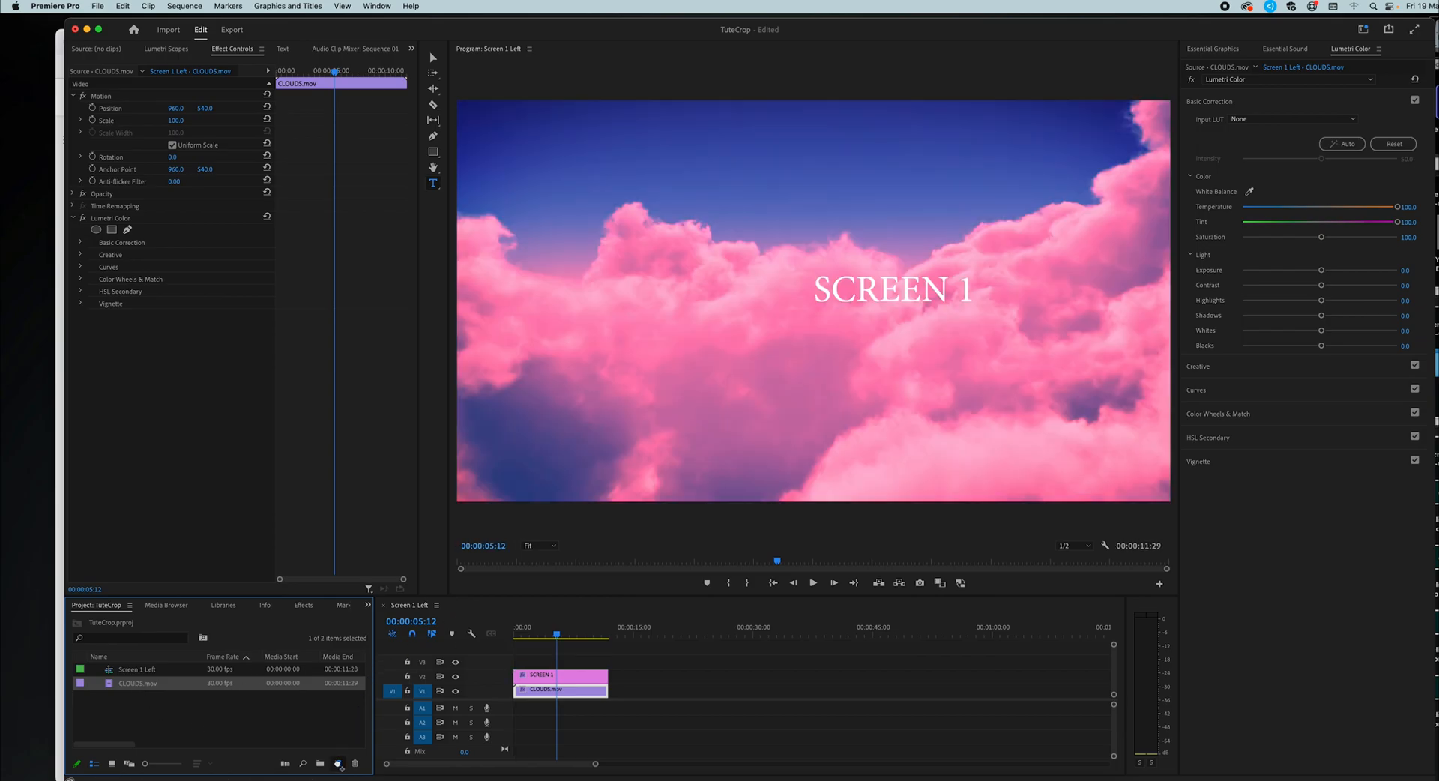
drag(338, 764, 338, 764)
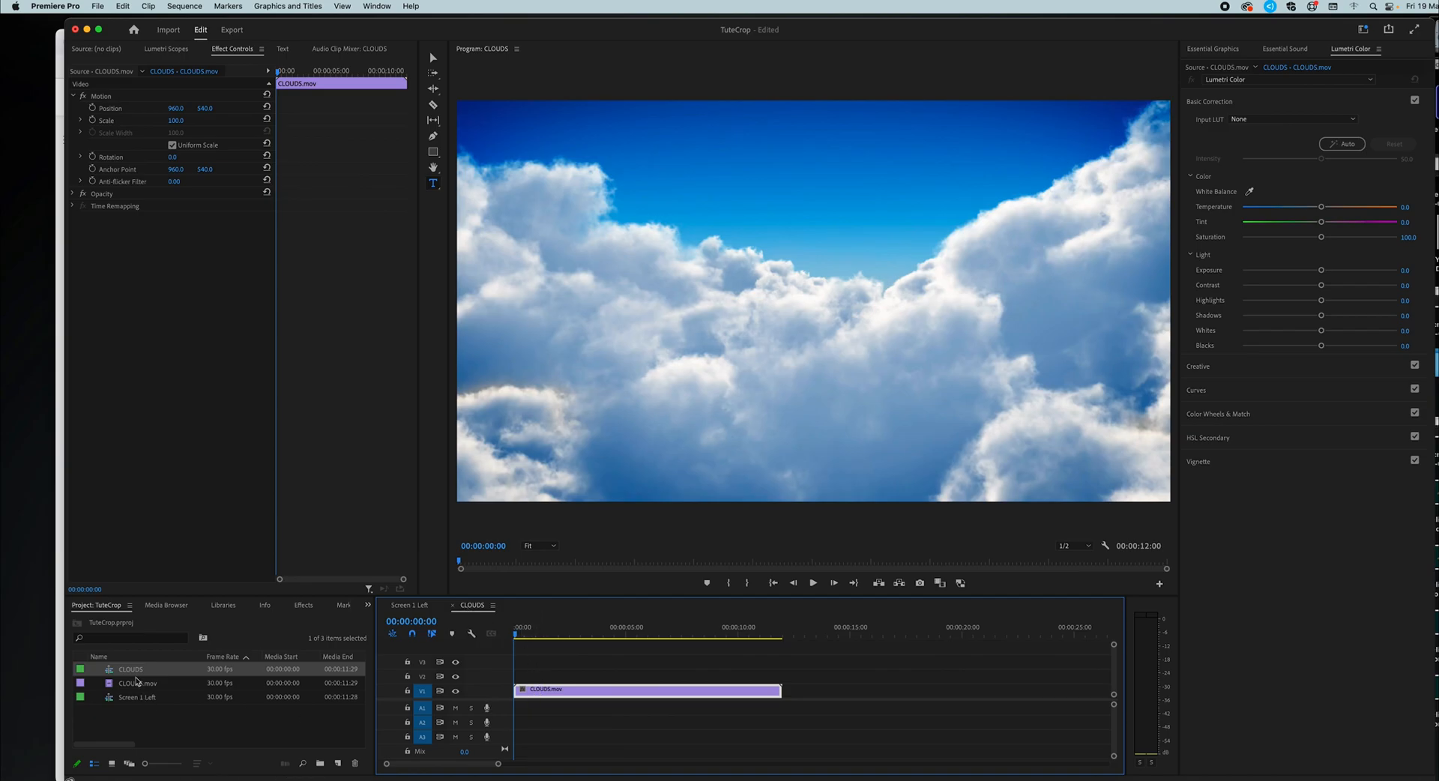
key(Delete)
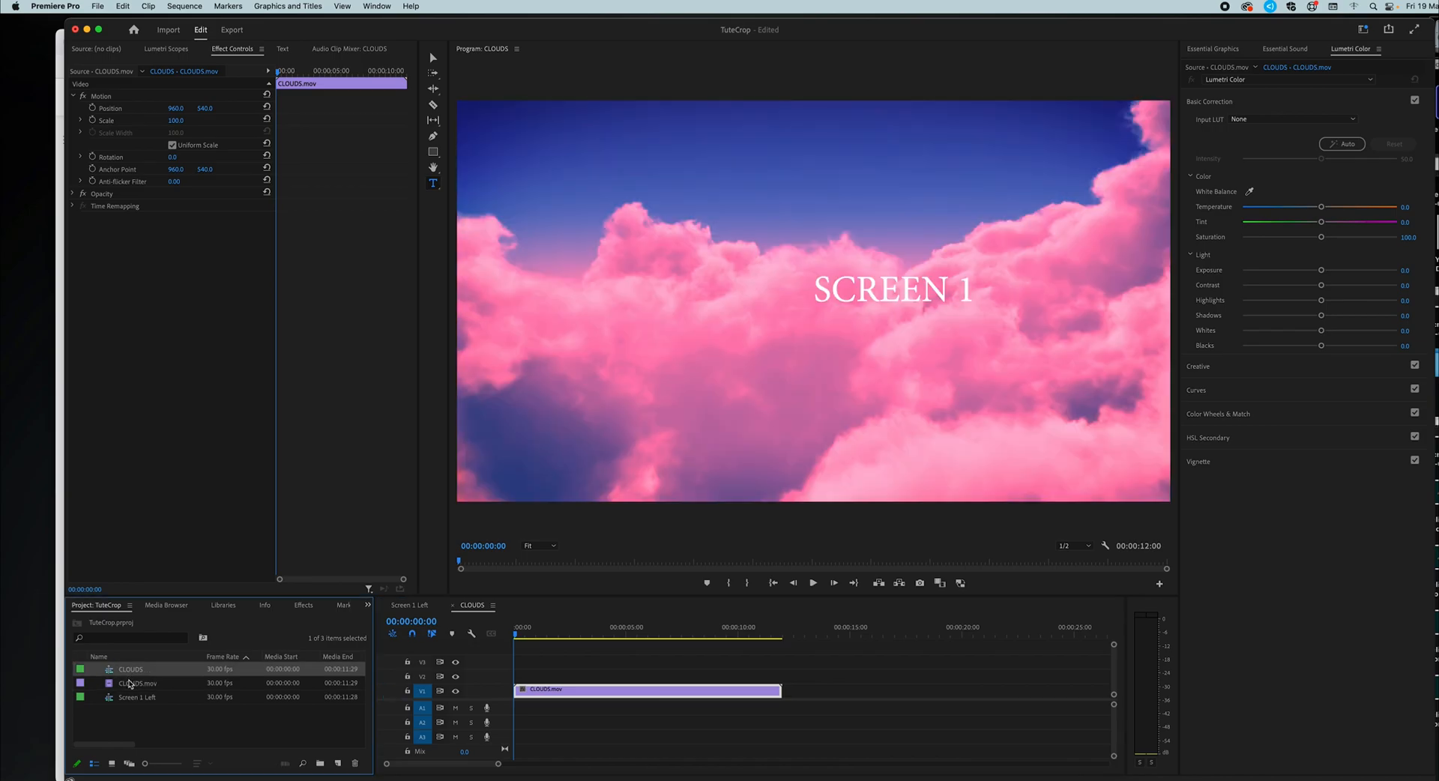
- Duplicate the Screen 1 Left sequence in the project
double_click(128, 684)
right_click(128, 686)
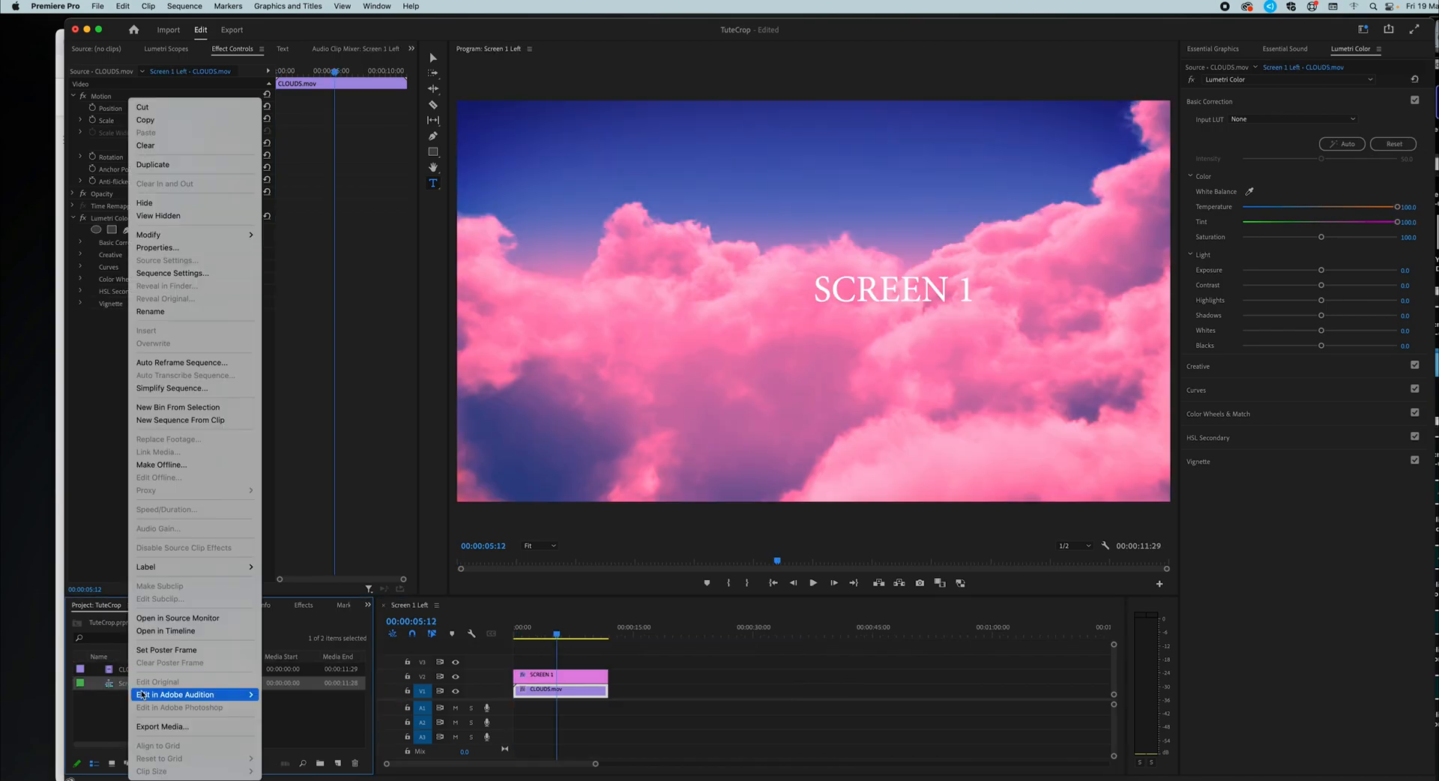
click(158, 165)
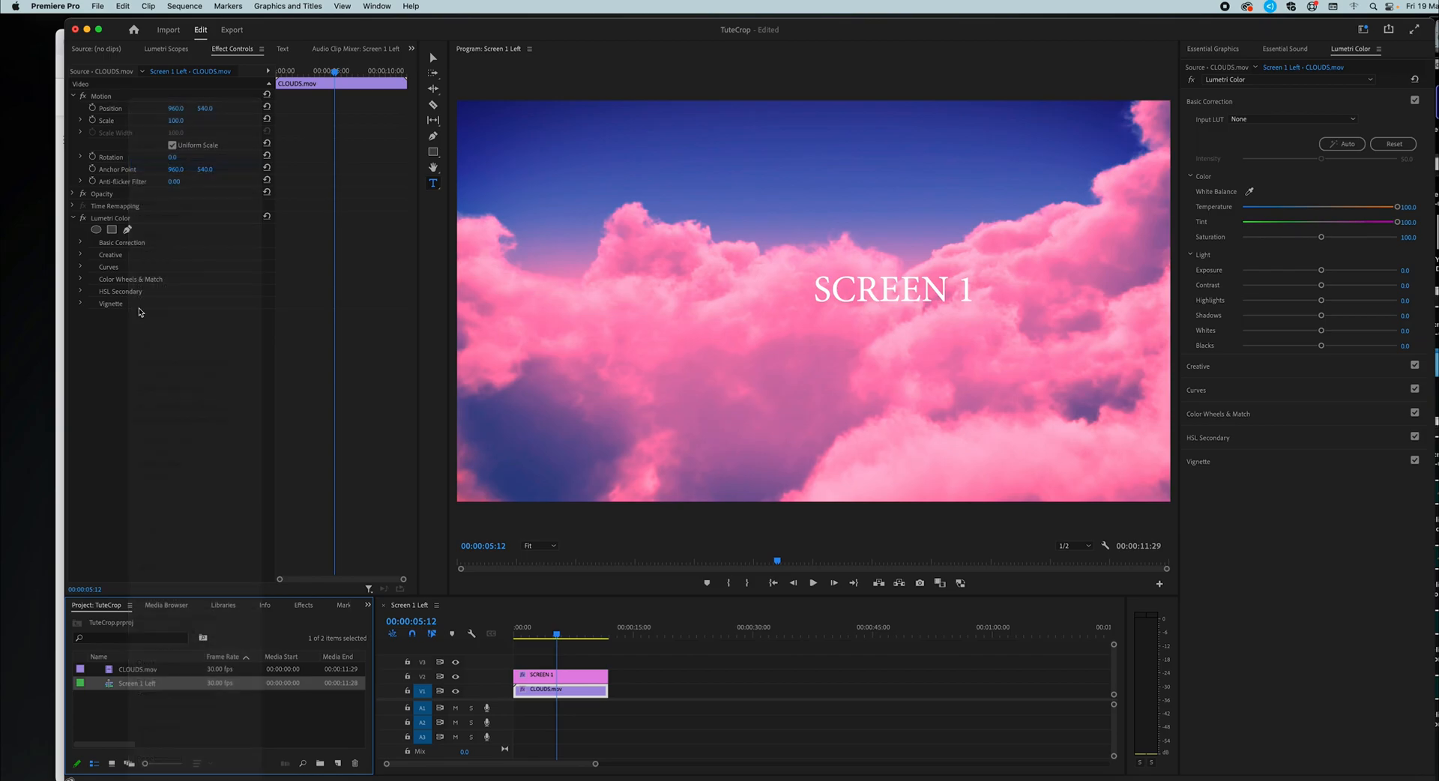
- Rename the duplicated sequence as Screen 2 Middle and open it in the timeline
double_click(143, 698)
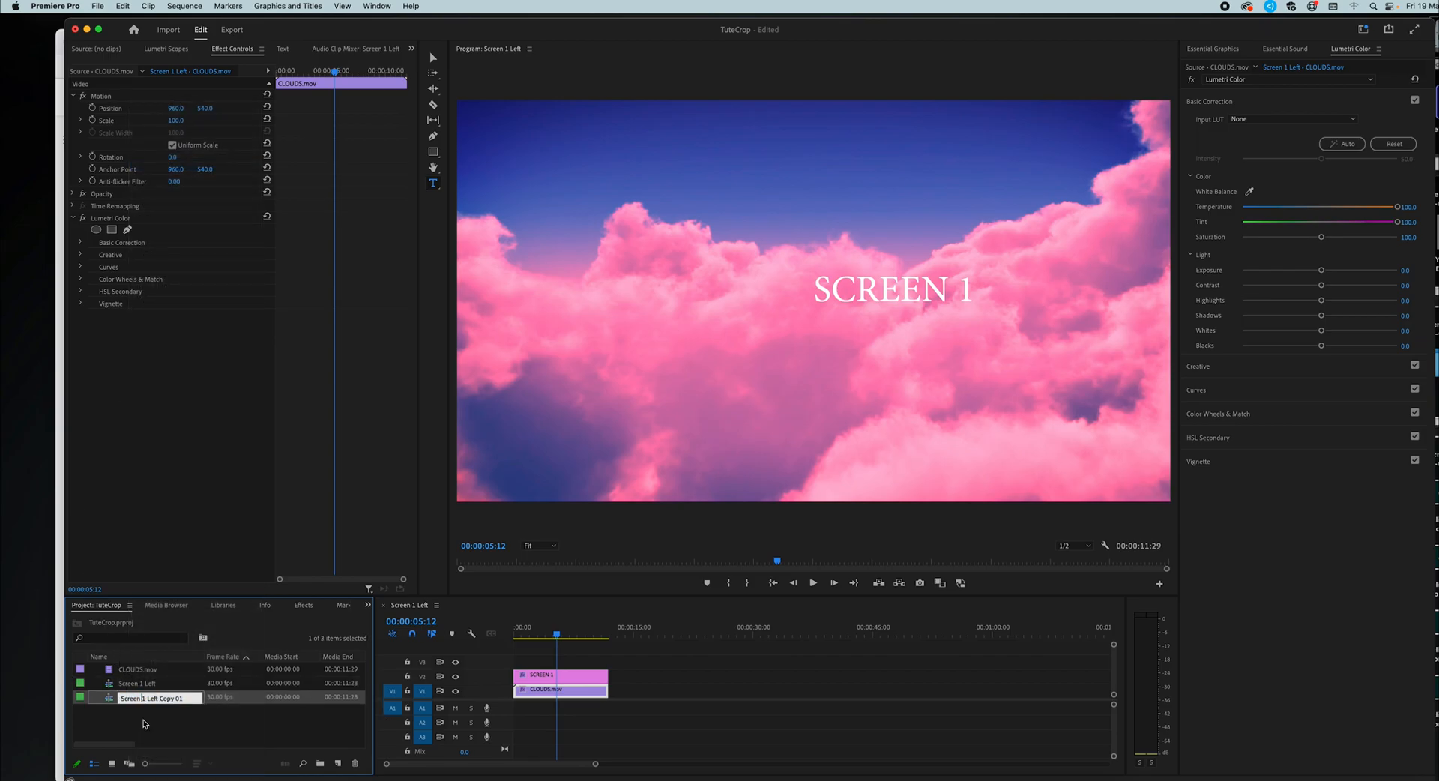
text(2)
drag(149, 698, 188, 699)
text(Middle)
key(Return)
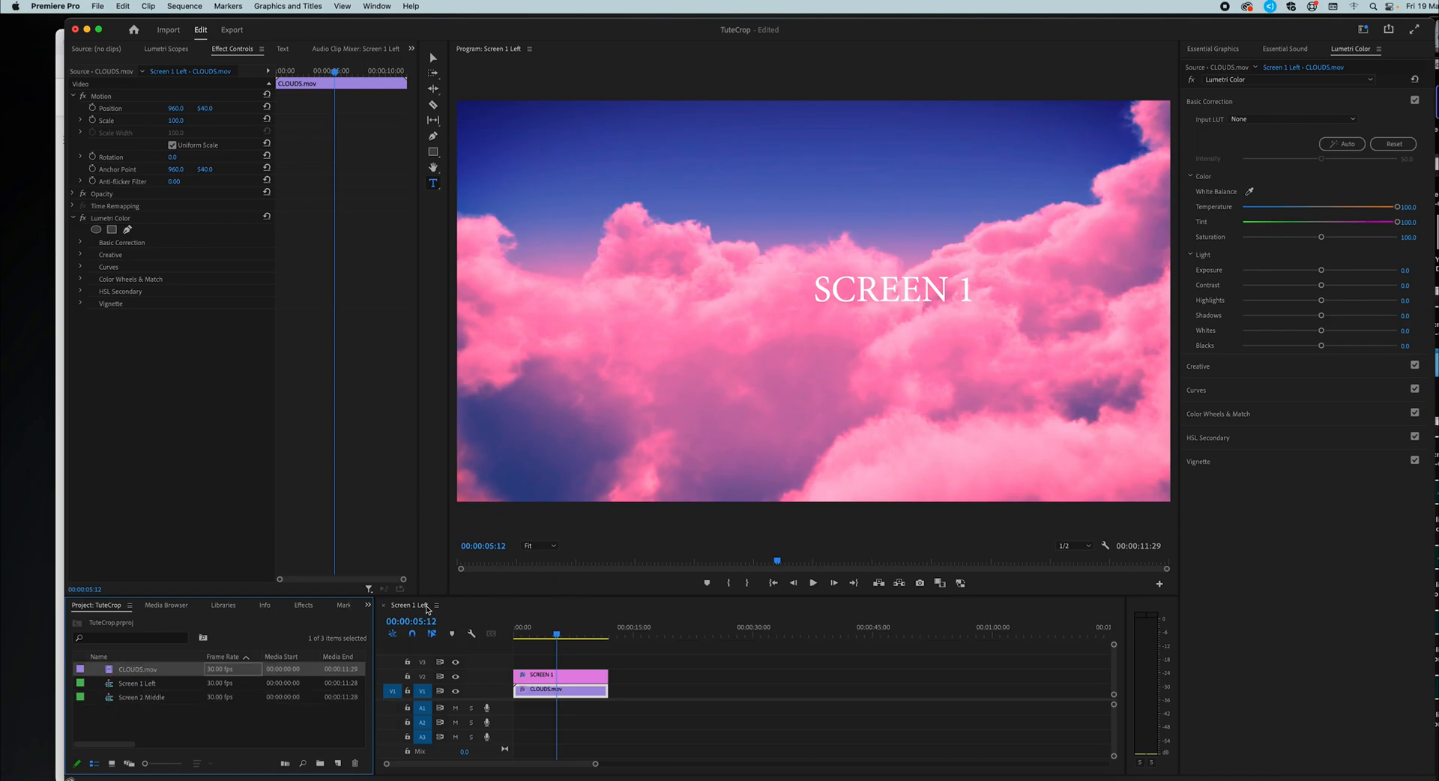
double_click(140, 698)
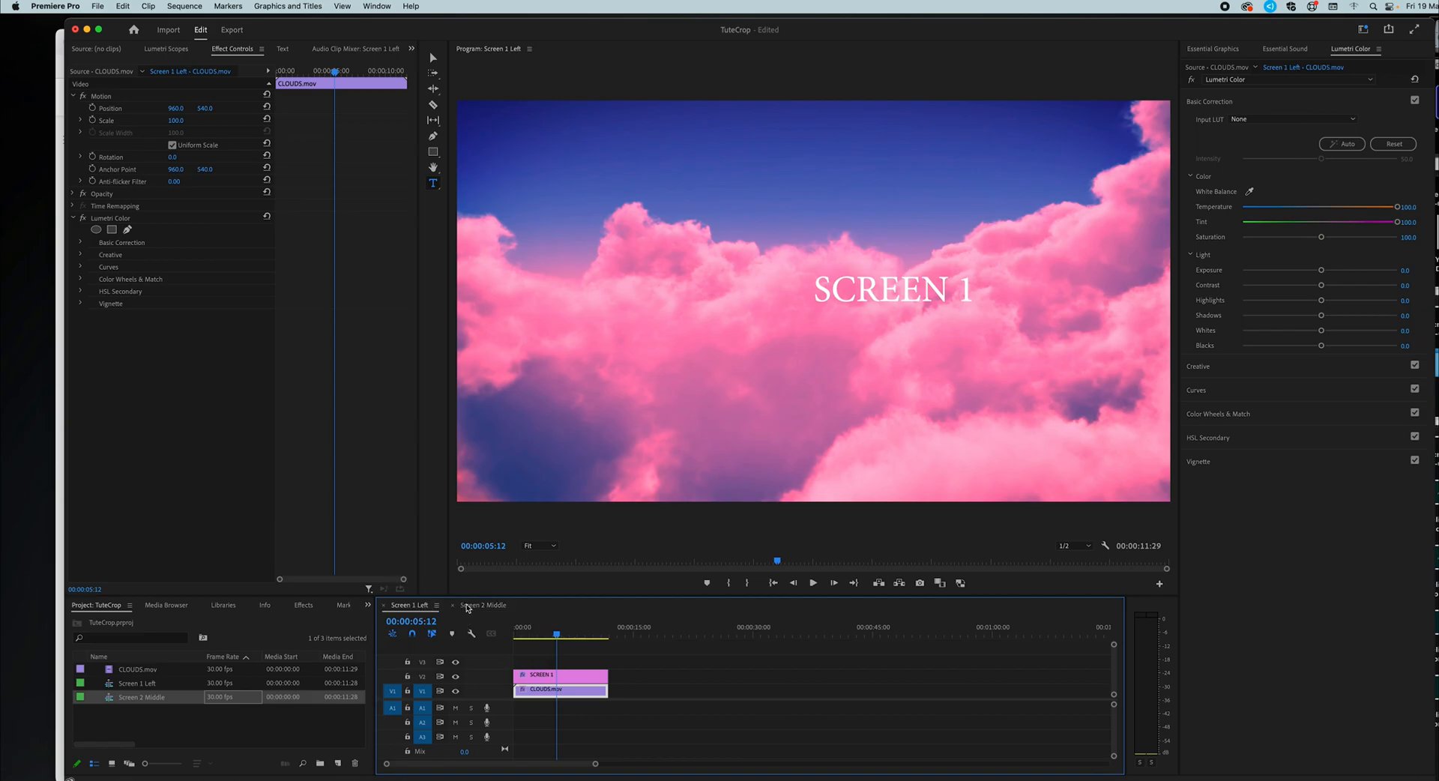
drag(540, 675, 596, 660)
key(super+z)
key(super+shift+z)
key(super+z)
key(super+shift+z)
key(super+z)
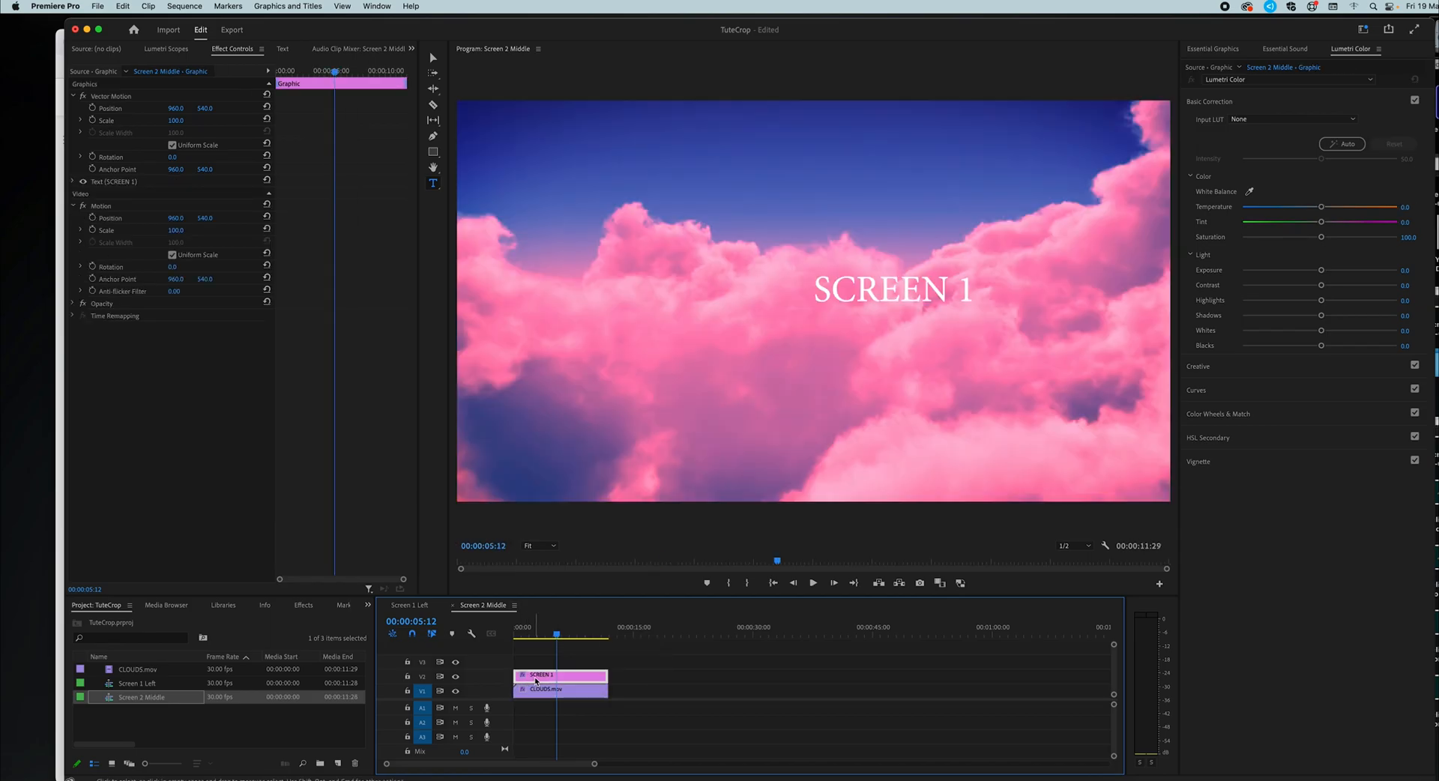
- Change the title text in the Screen 2 Middle sequence to SCREEN 2
double_click(941, 291)
click(945, 293)
key(Right)
key(Right)
key(shift+Left)
text(2)
- Set the tint of the CLOUDS.mov clip in Screen 2 Middle to -100 and compare the sequence with Screen 1 Left
click(575, 694)
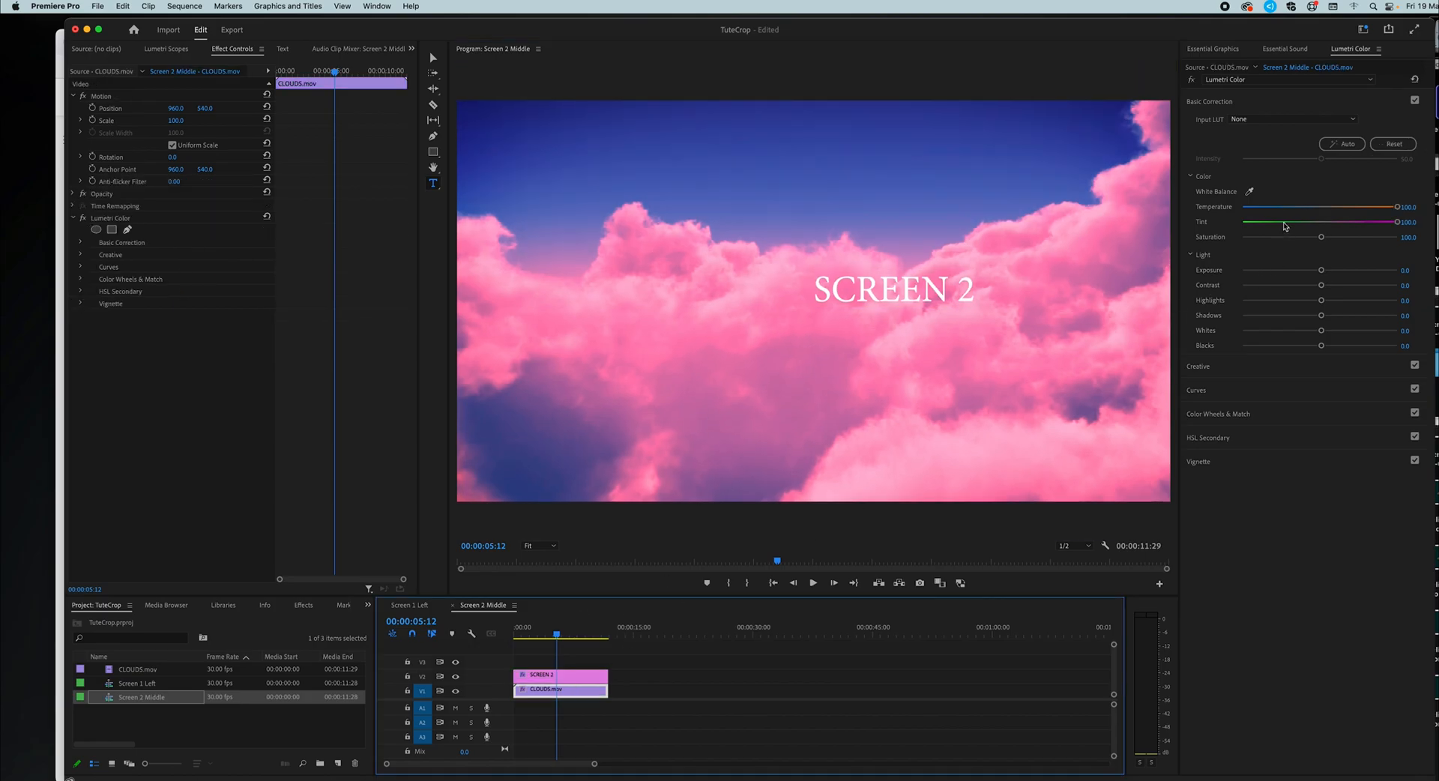
drag(1286, 222, 1235, 222)
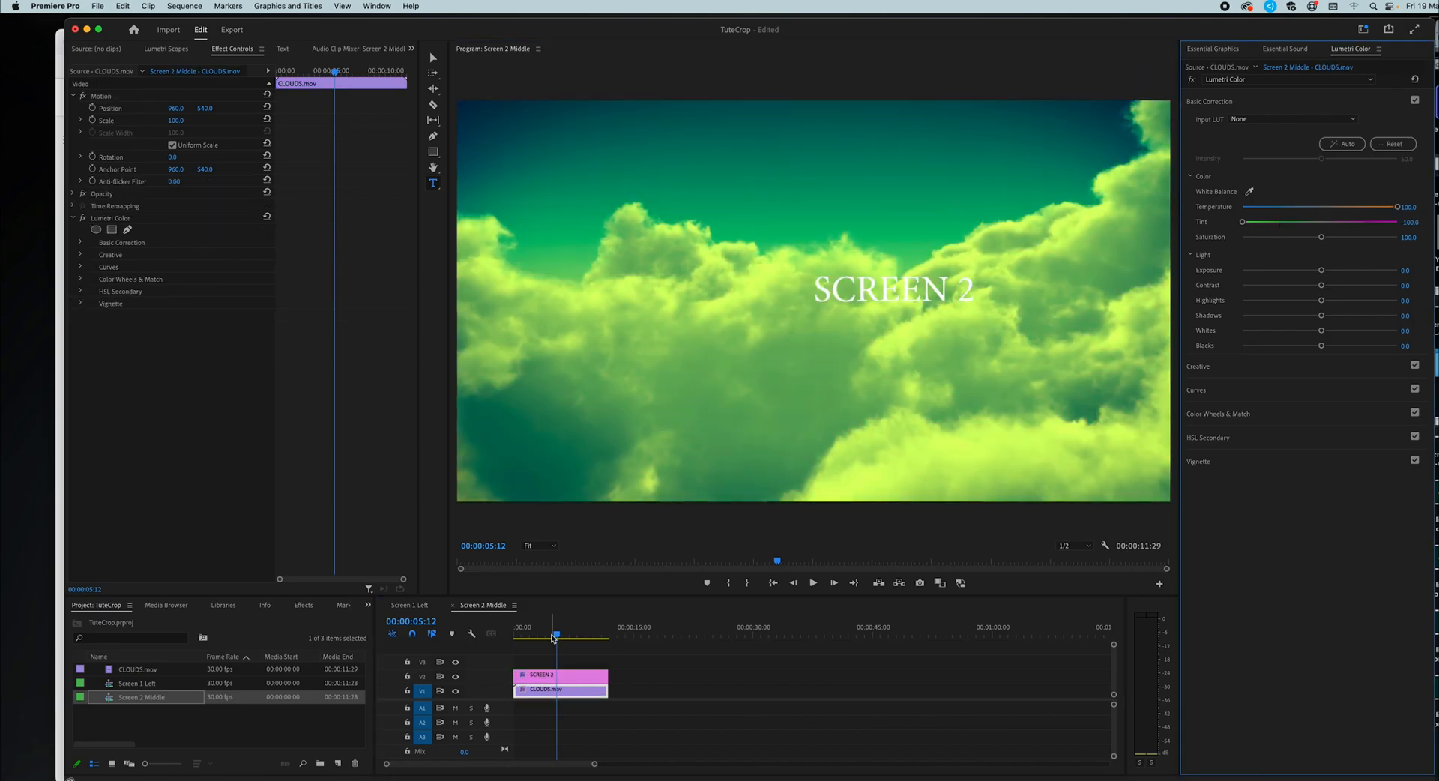
click(410, 605)
click(484, 606)
click(414, 606)
click(486, 606)
click(417, 607)
click(504, 606)
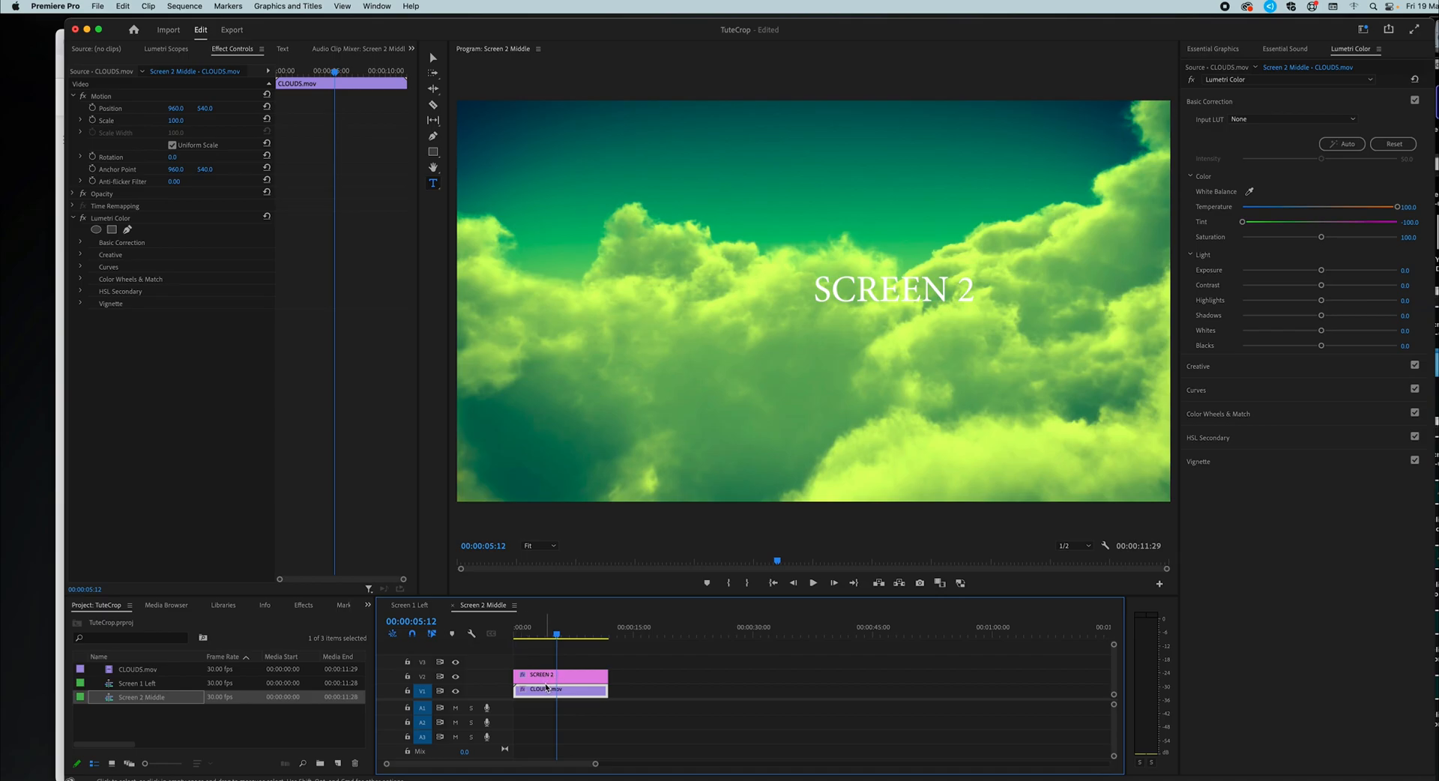
- Duplicate the Screen 2 Middle sequence in the project and rename the copy as Screen 3 Right
click(146, 699)
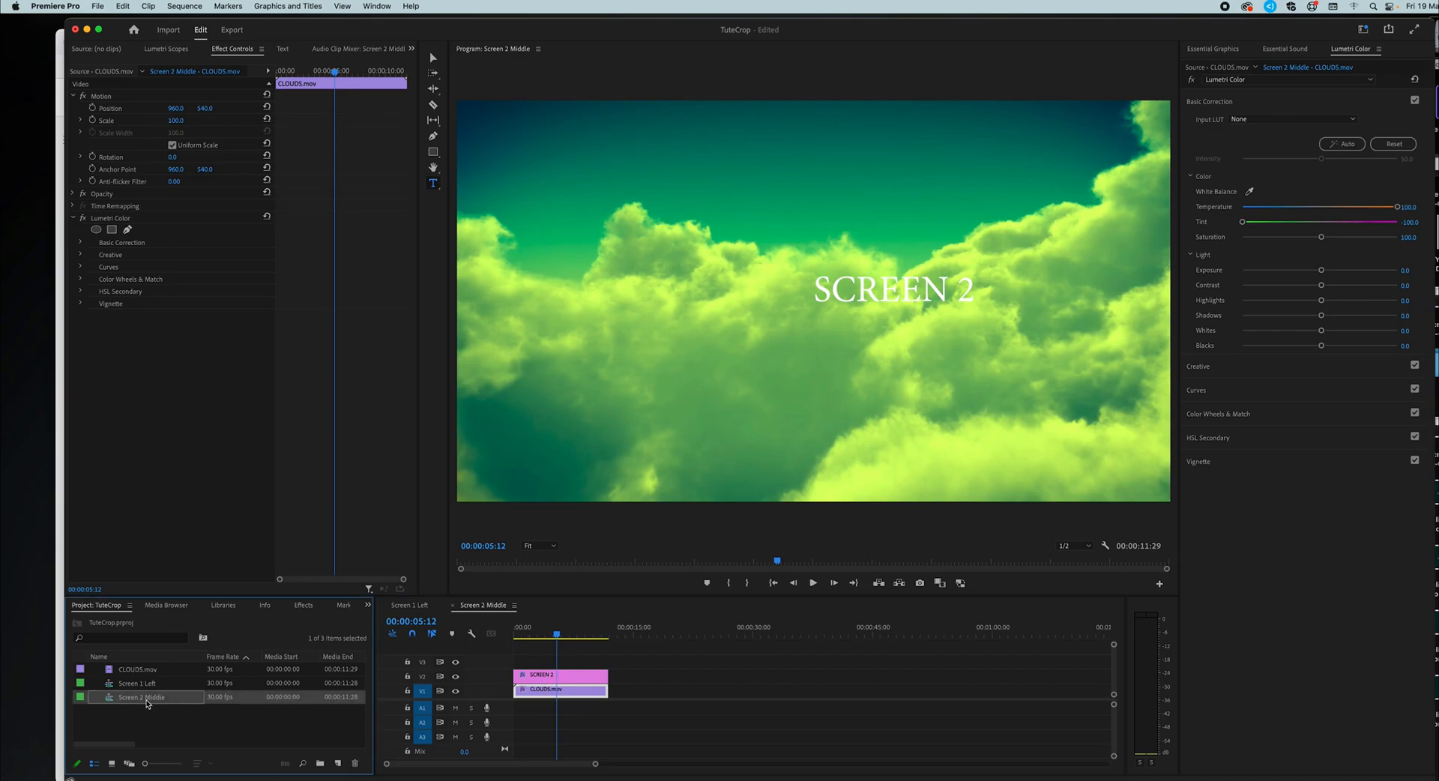
key(super+shift+slash)
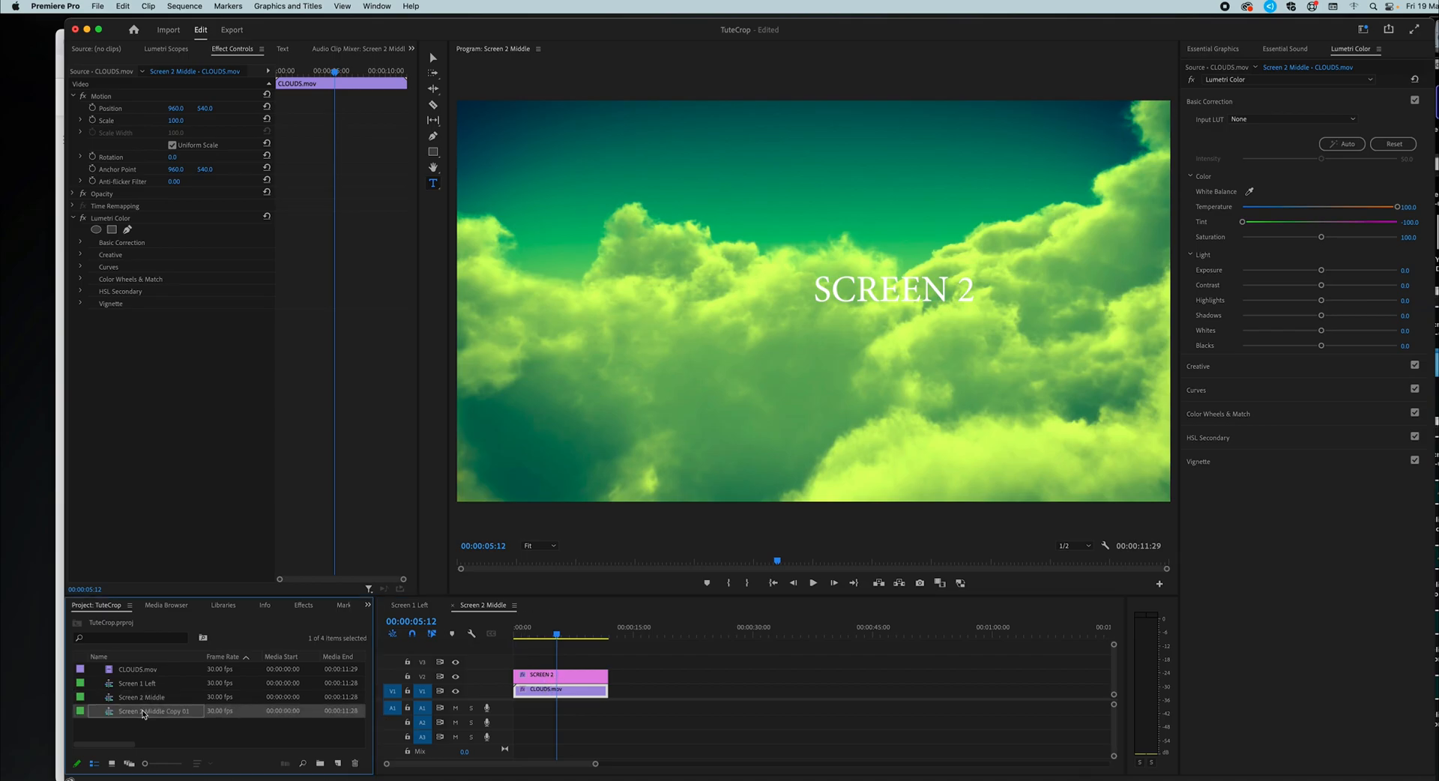
click(143, 713)
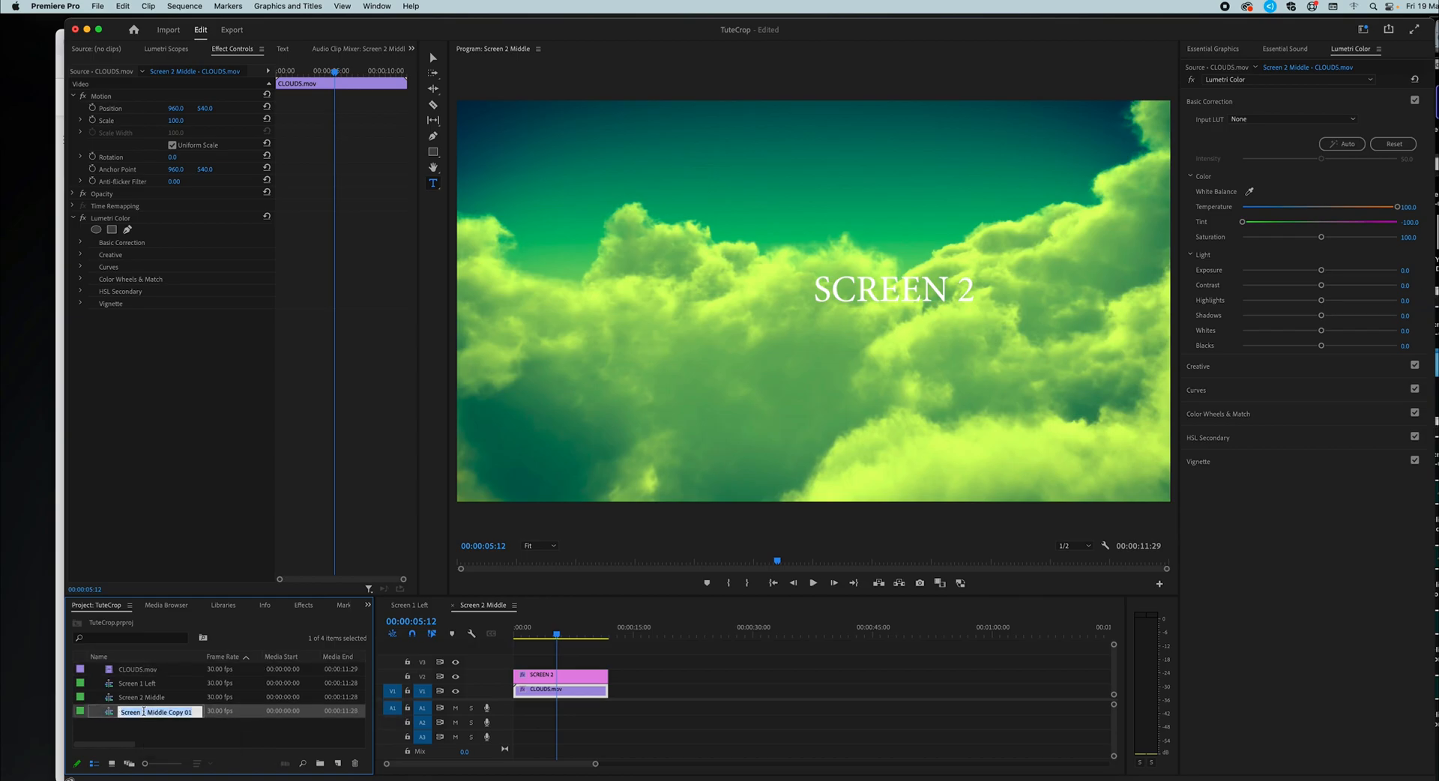
click(188, 712)
key(shift+End)
text(Right)
key(Return)
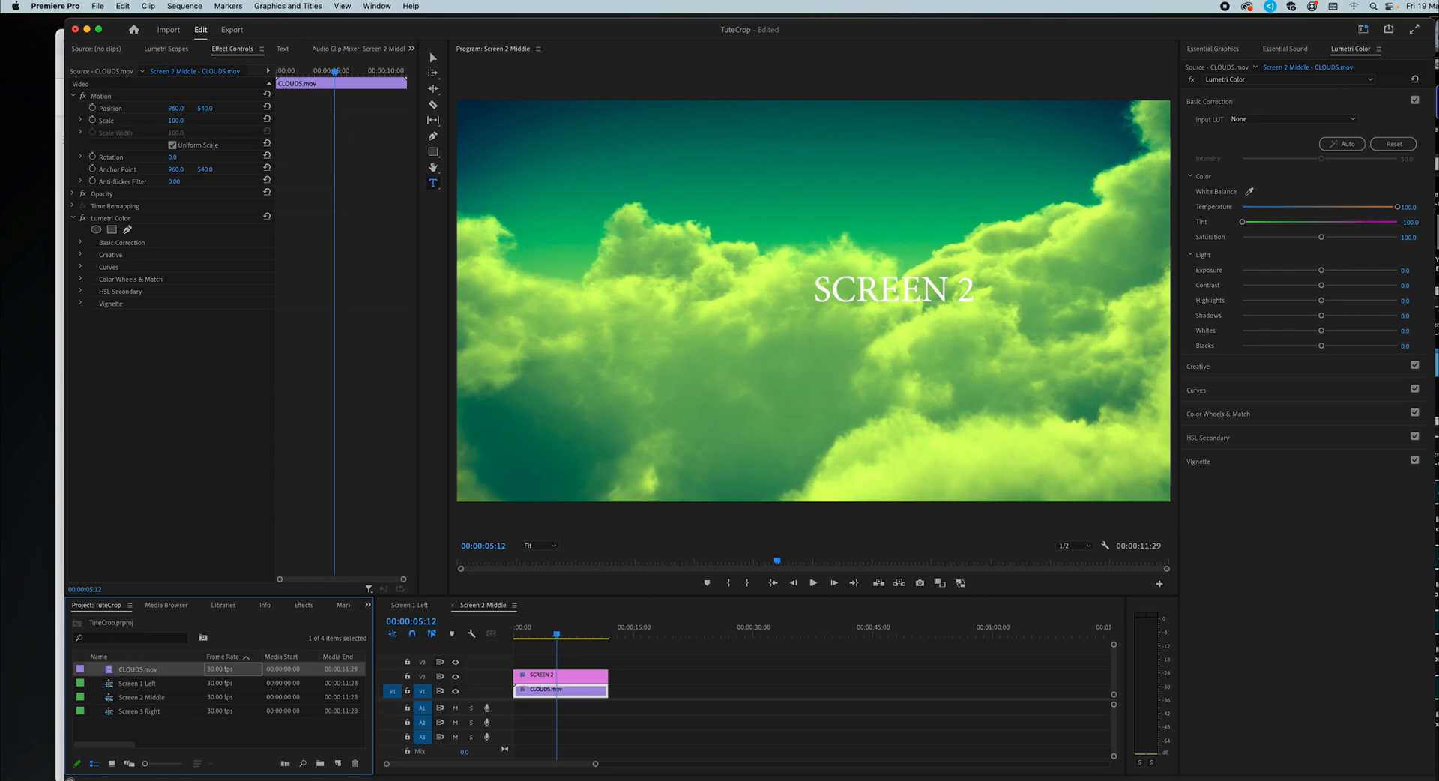
- Open Screen 3 Right, set the CLOUDS.mov clip's temperature to about -92, and compare it with the other screen sequences
double_click(139, 712)
drag(554, 628, 550, 630)
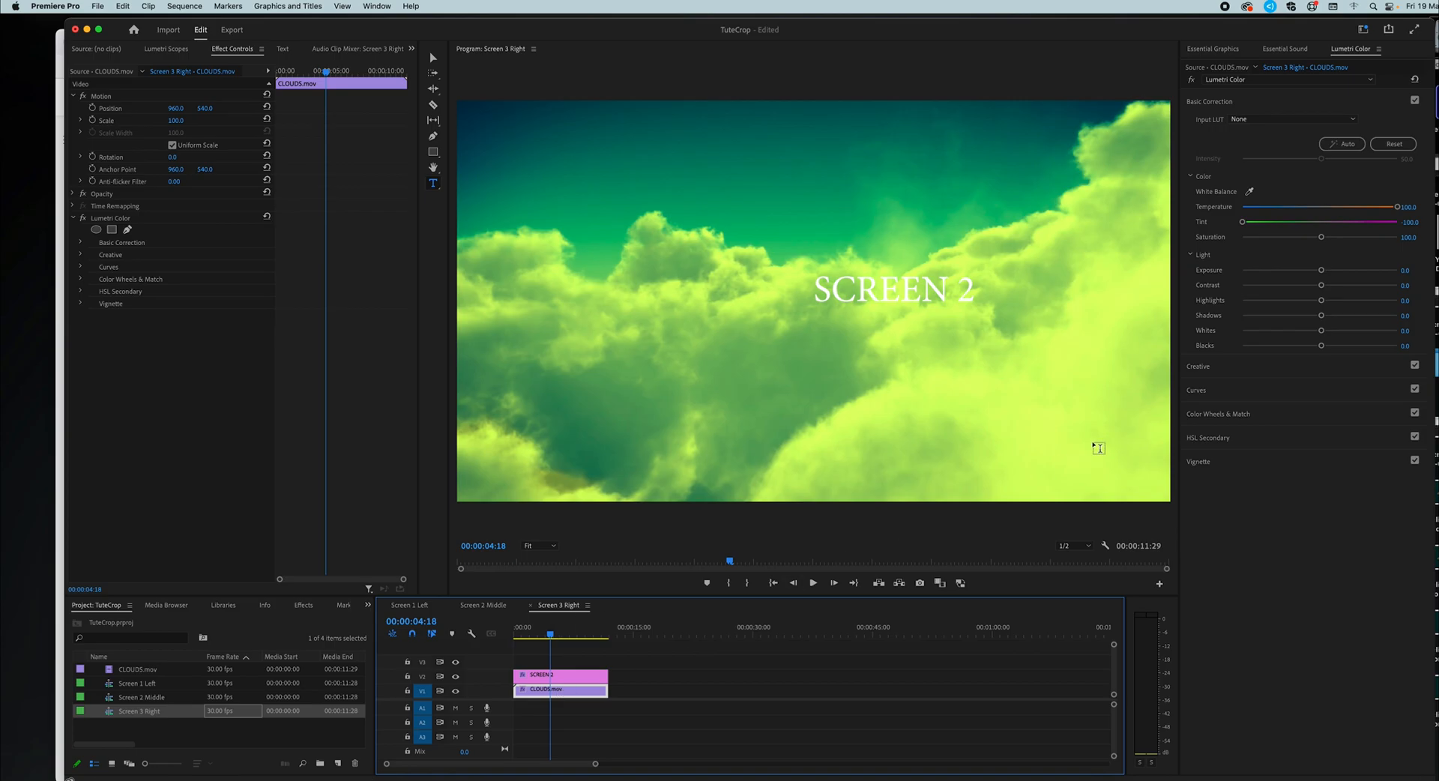
click(1313, 208)
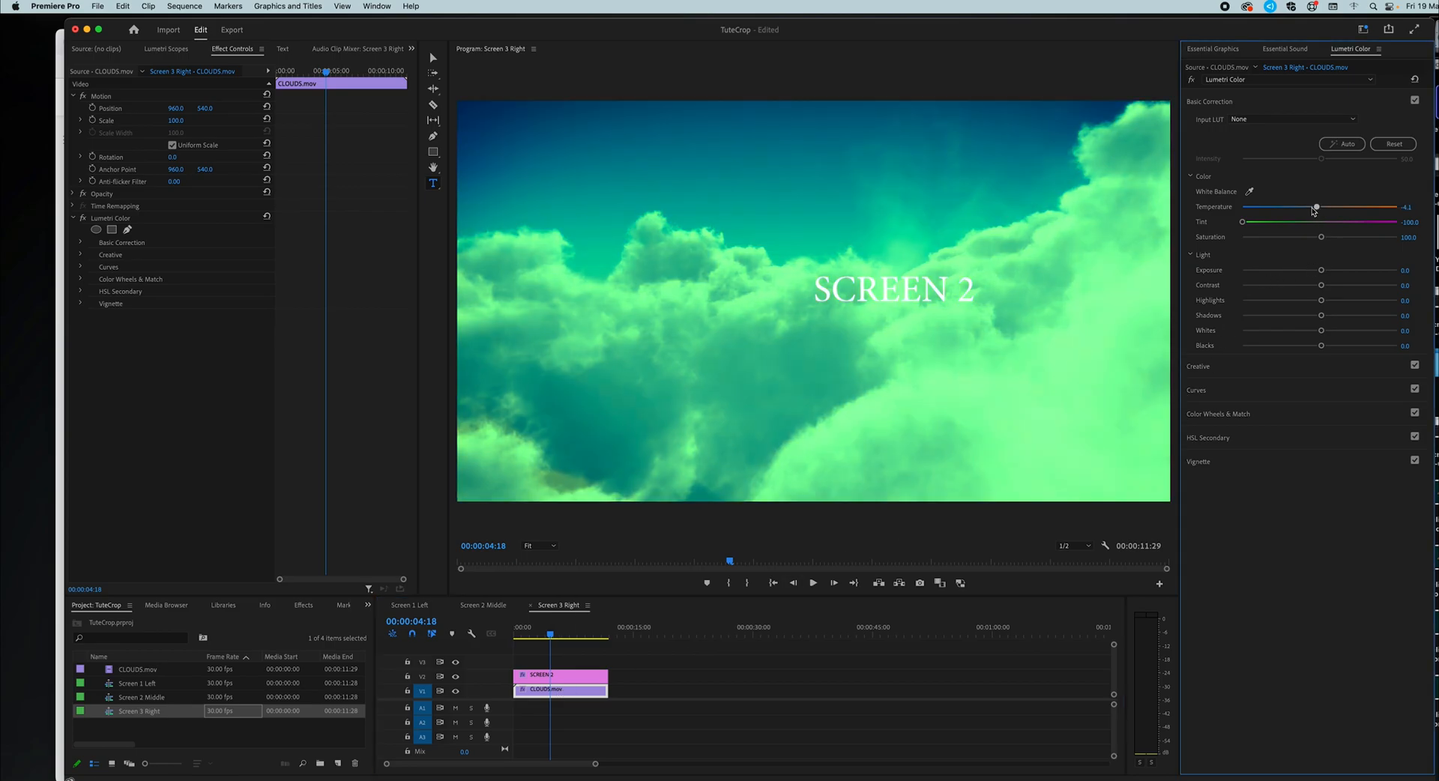
drag(1312, 208, 1248, 207)
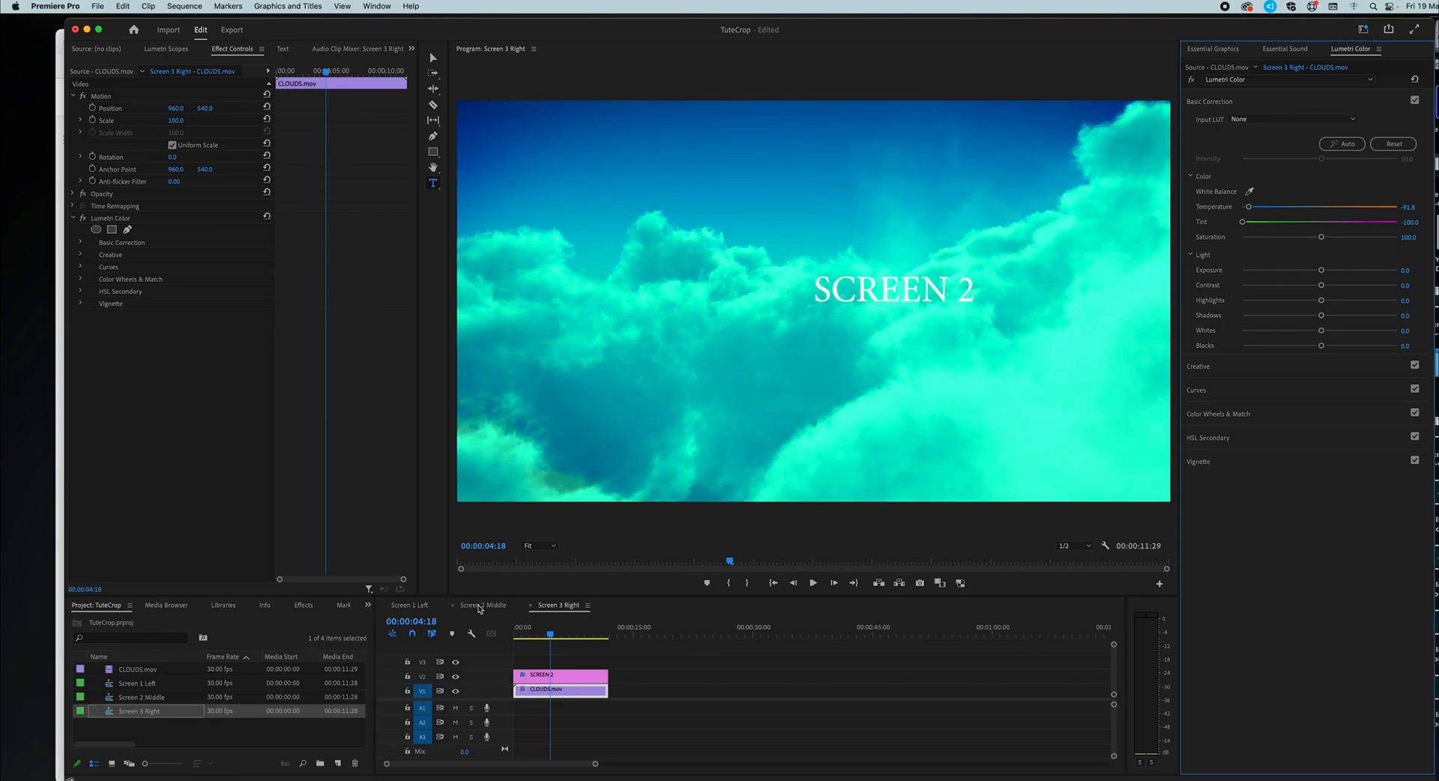
click(480, 609)
click(415, 609)
click(484, 605)
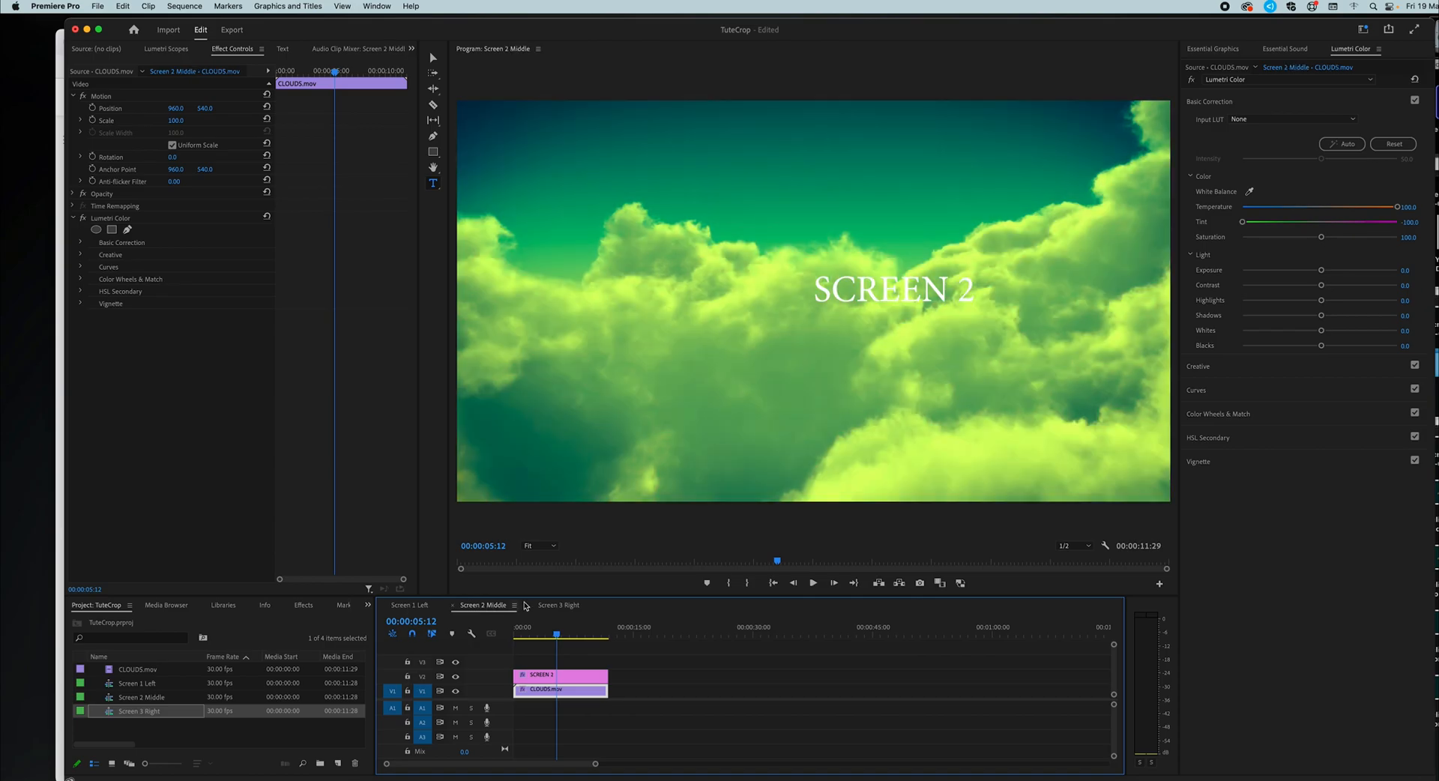
click(559, 606)
- Change the title text in the Screen 3 Right sequence to SCREEN 3
click(564, 675)
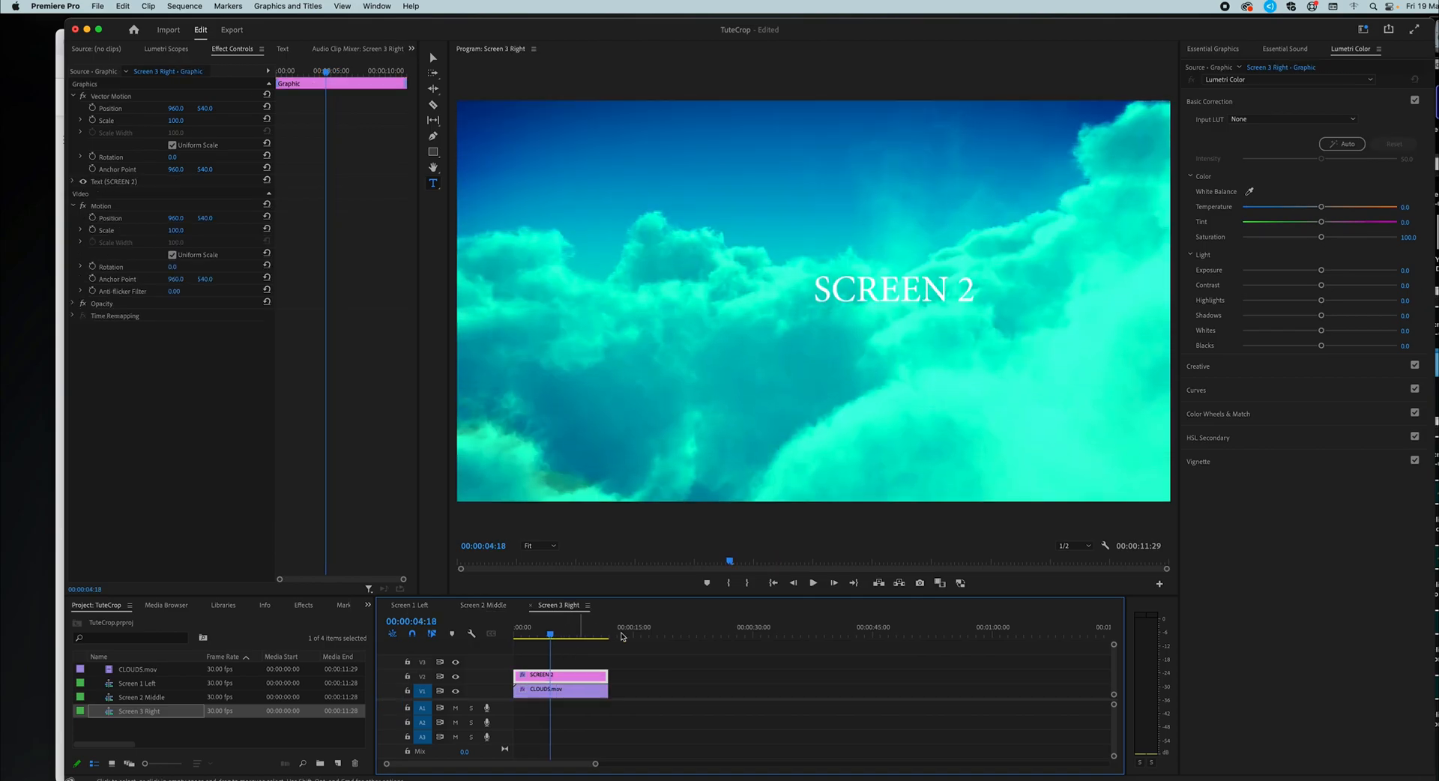
click(877, 293)
double_click(961, 300)
text(3)
click(575, 663)
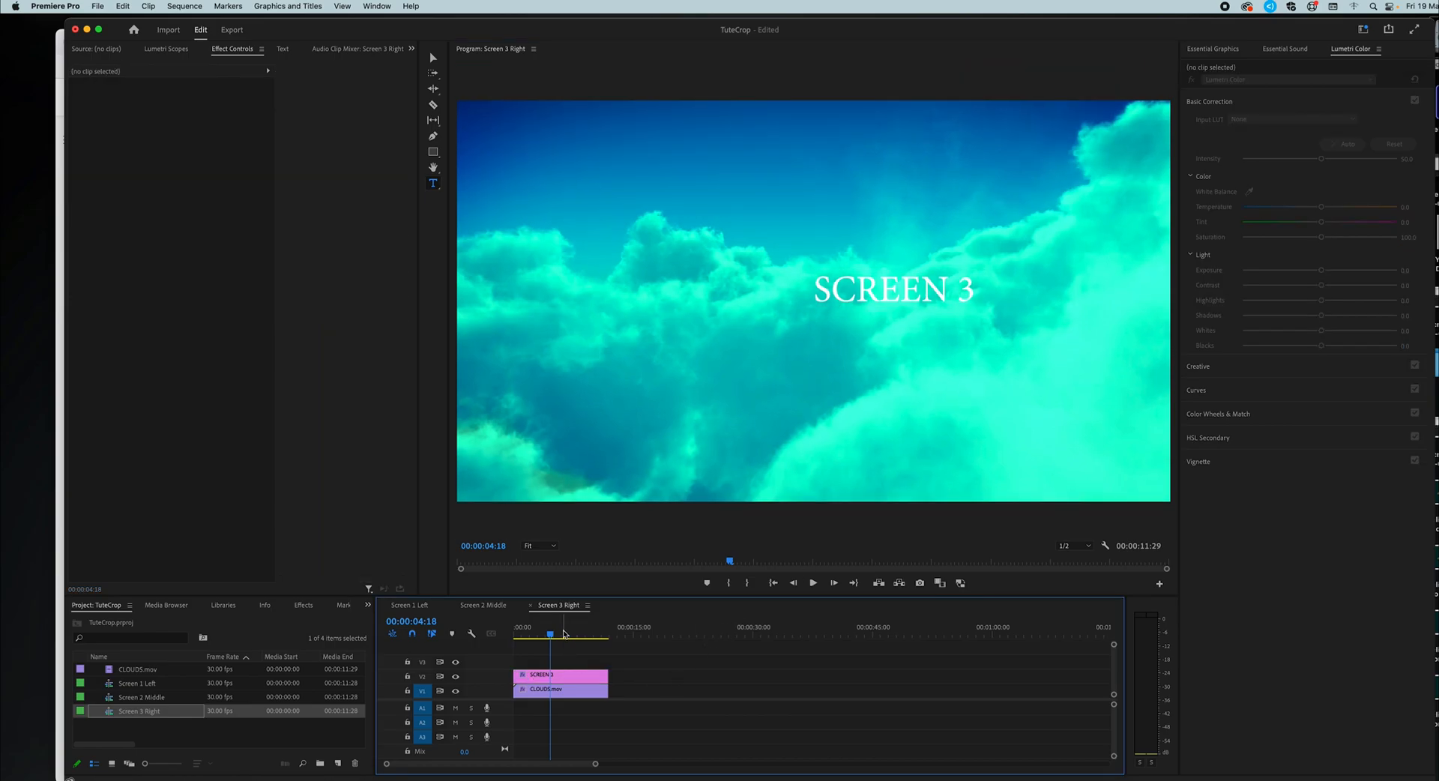
click(561, 634)
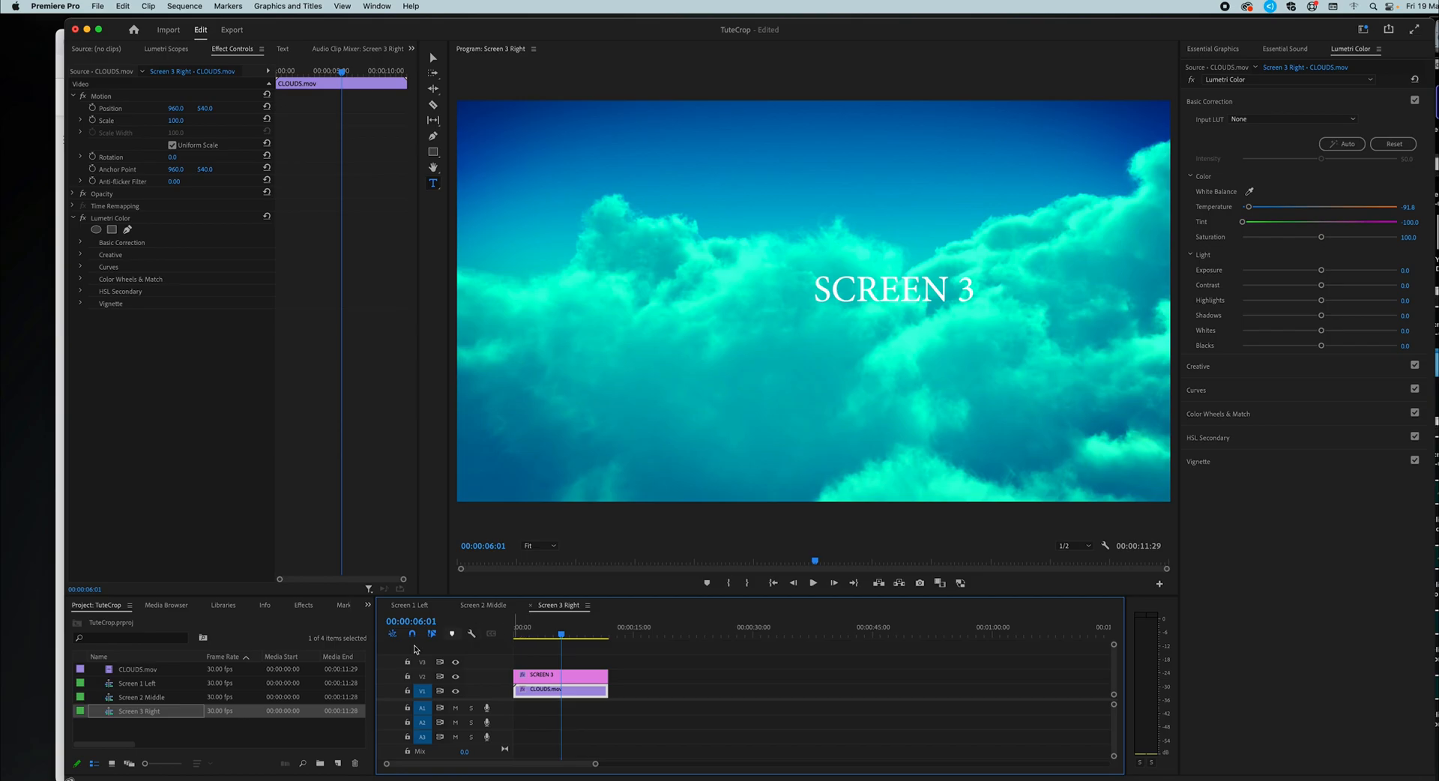
- Set up a new sequence with a custom frame size of 5760 horizontal by 1080 vertical
click(214, 723)
click(98, 6)
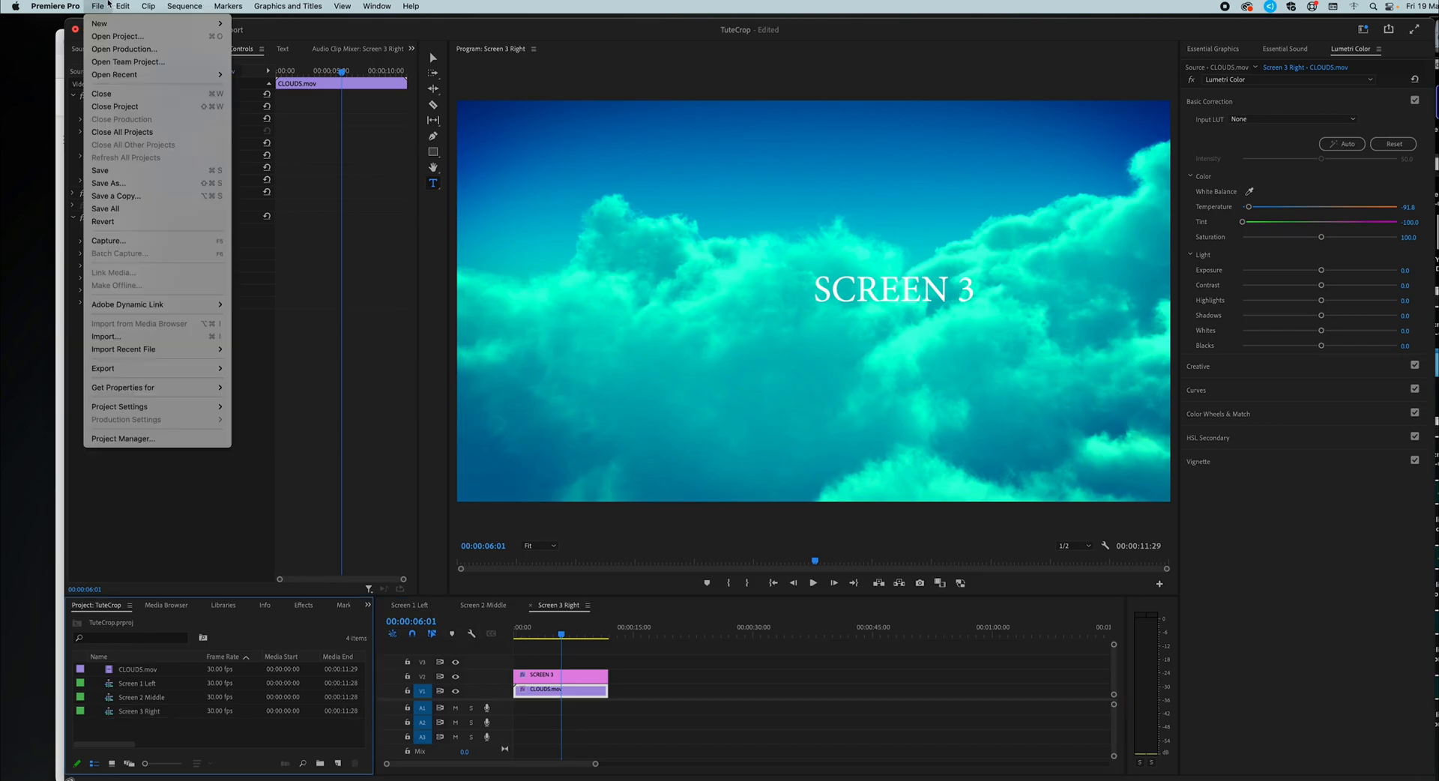
mouse_move(105, 23)
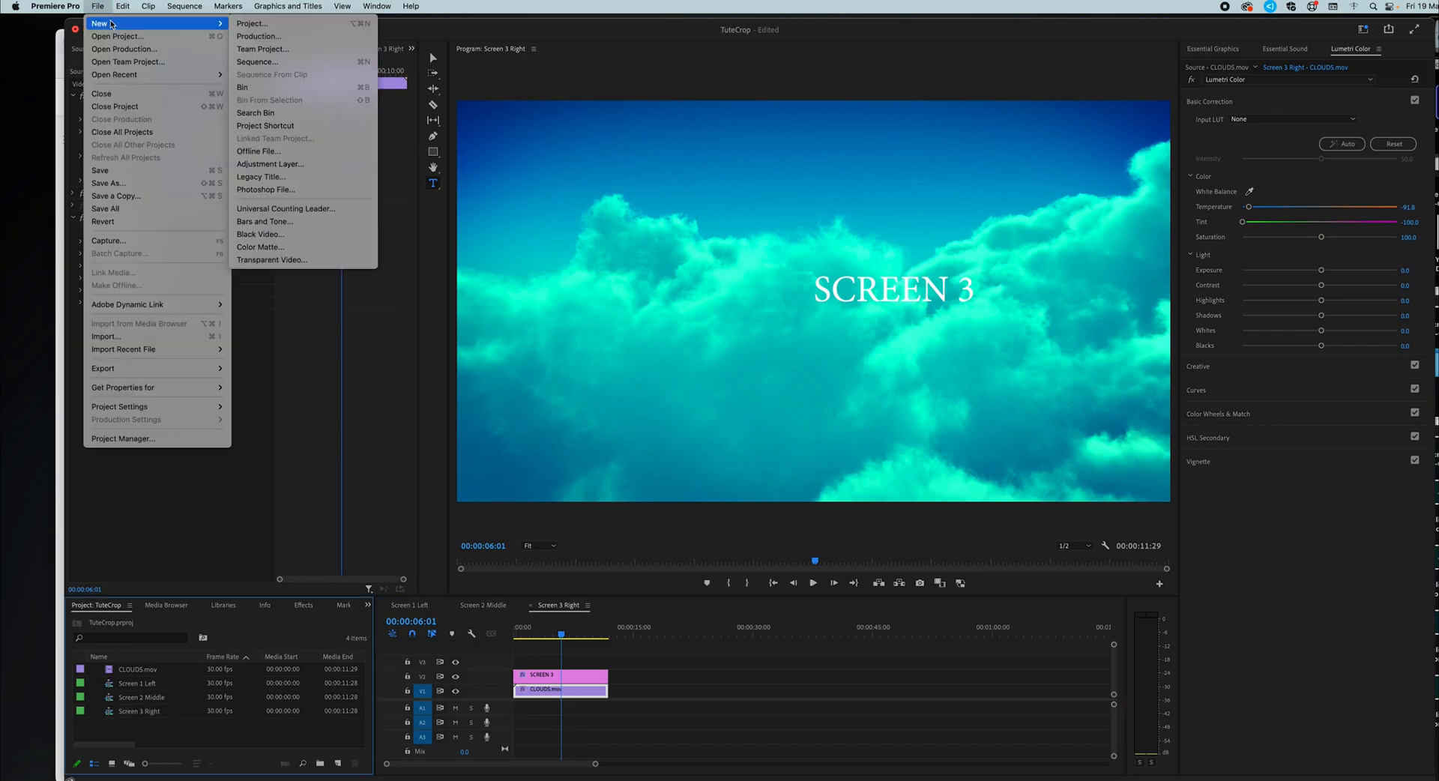
click(276, 62)
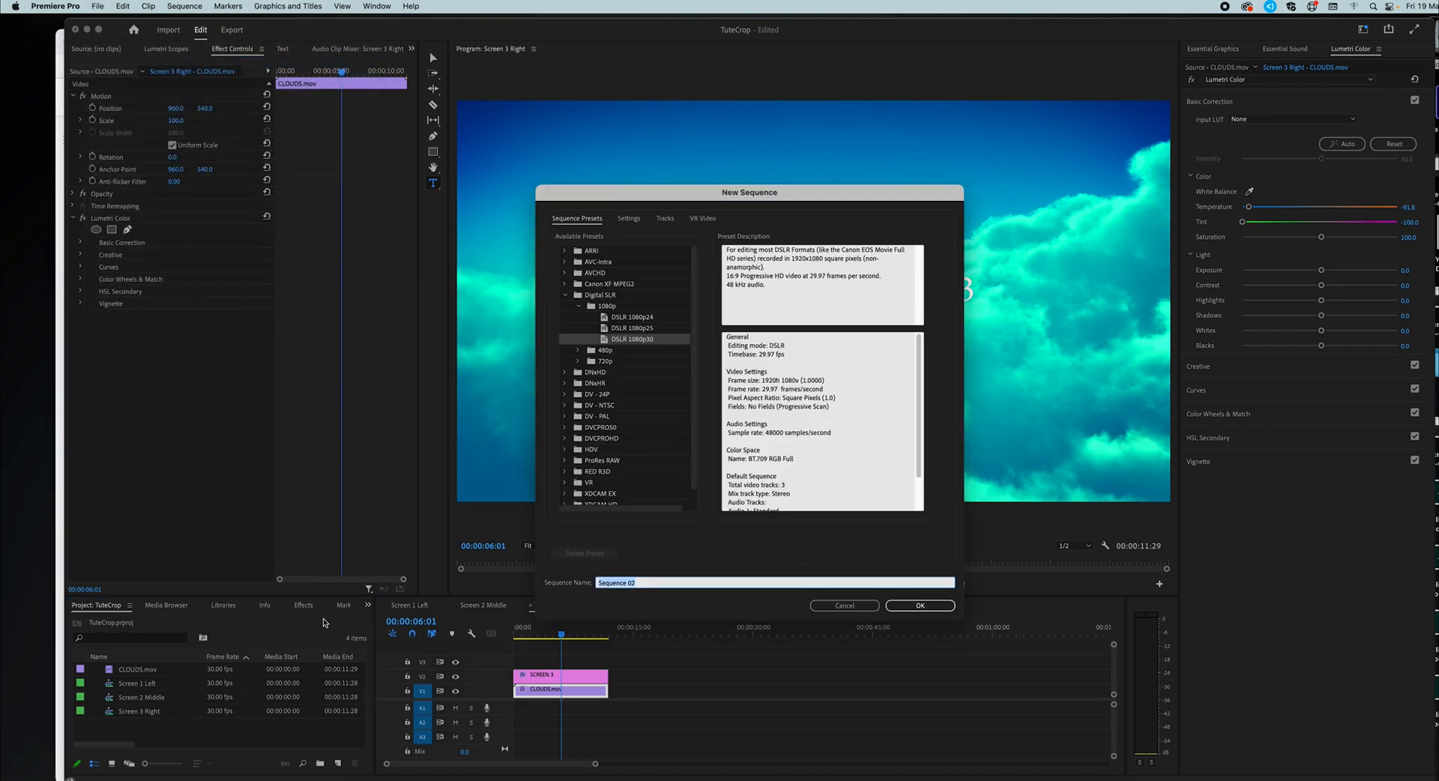
click(631, 220)
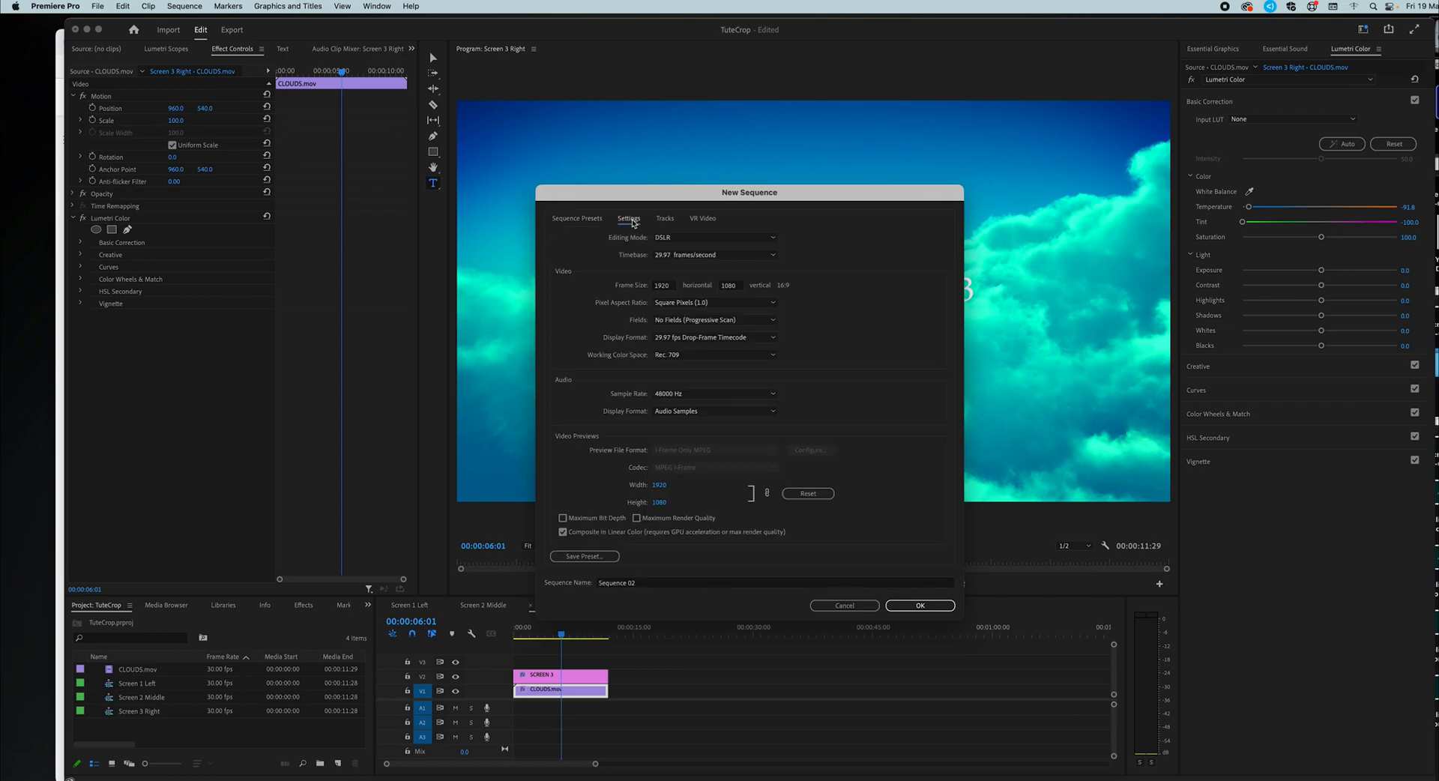
click(664, 286)
drag(685, 203, 610, 217)
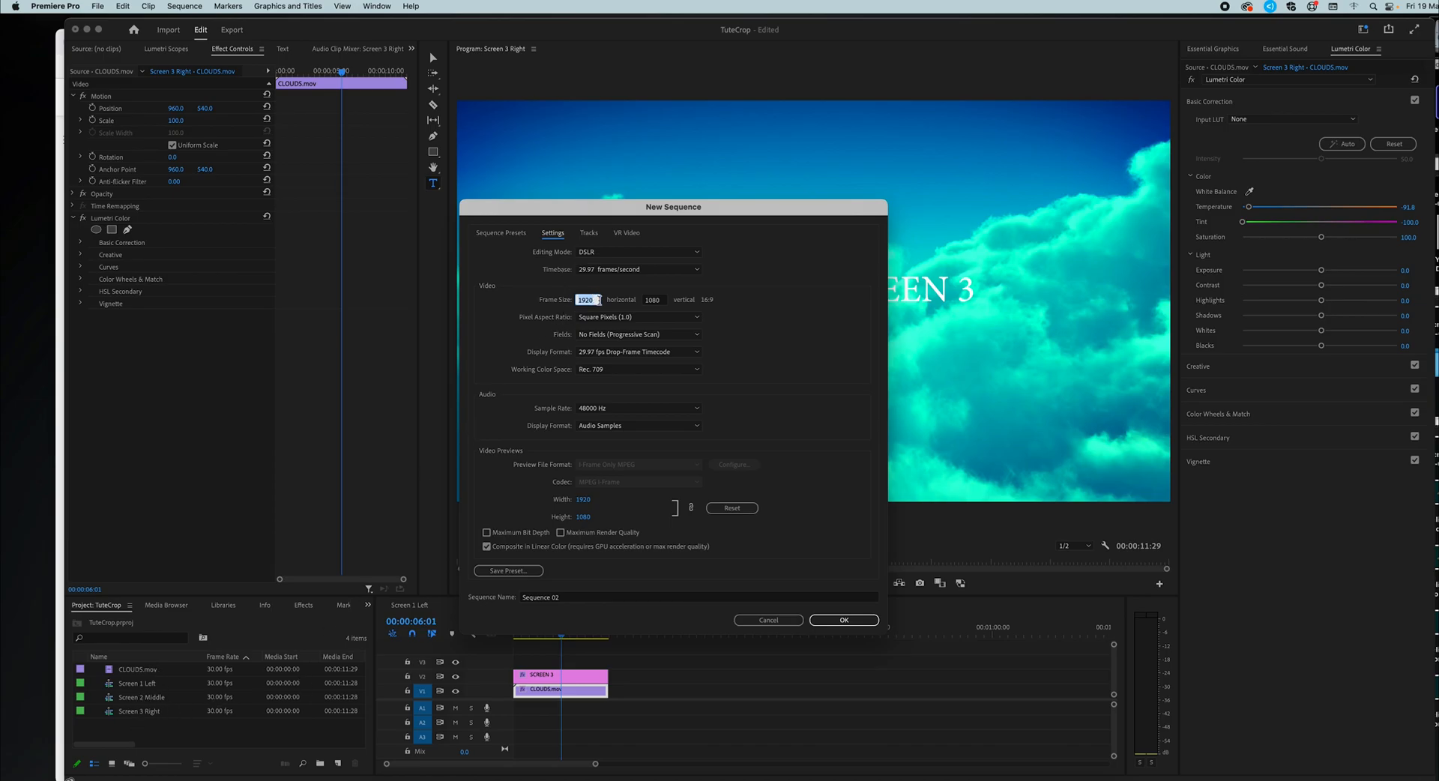
click(654, 299)
click(586, 303)
click(586, 303)
click(657, 301)
click(596, 300)
- Set the new sequence's timebase to 30.00 frames/second and create the sequence
click(639, 354)
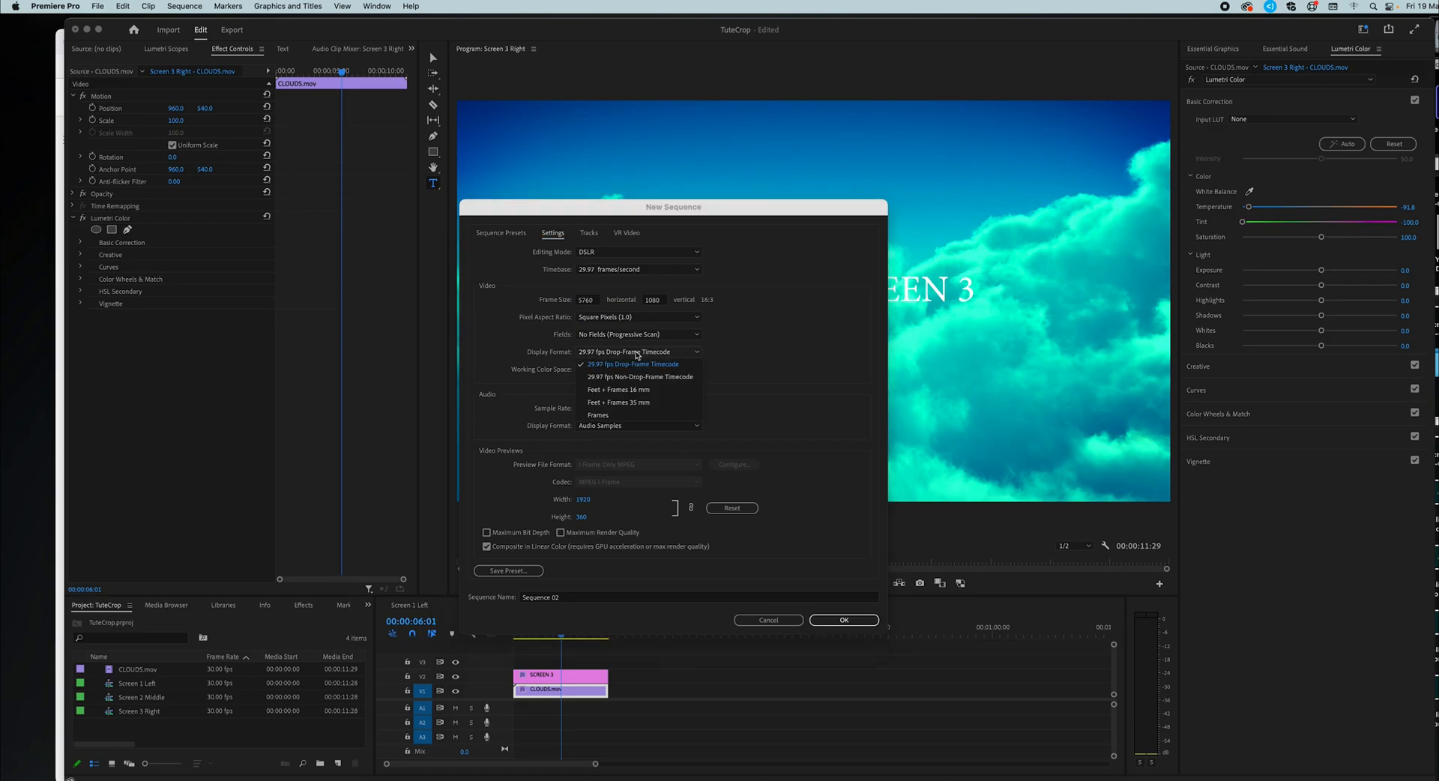
click(616, 264)
click(617, 394)
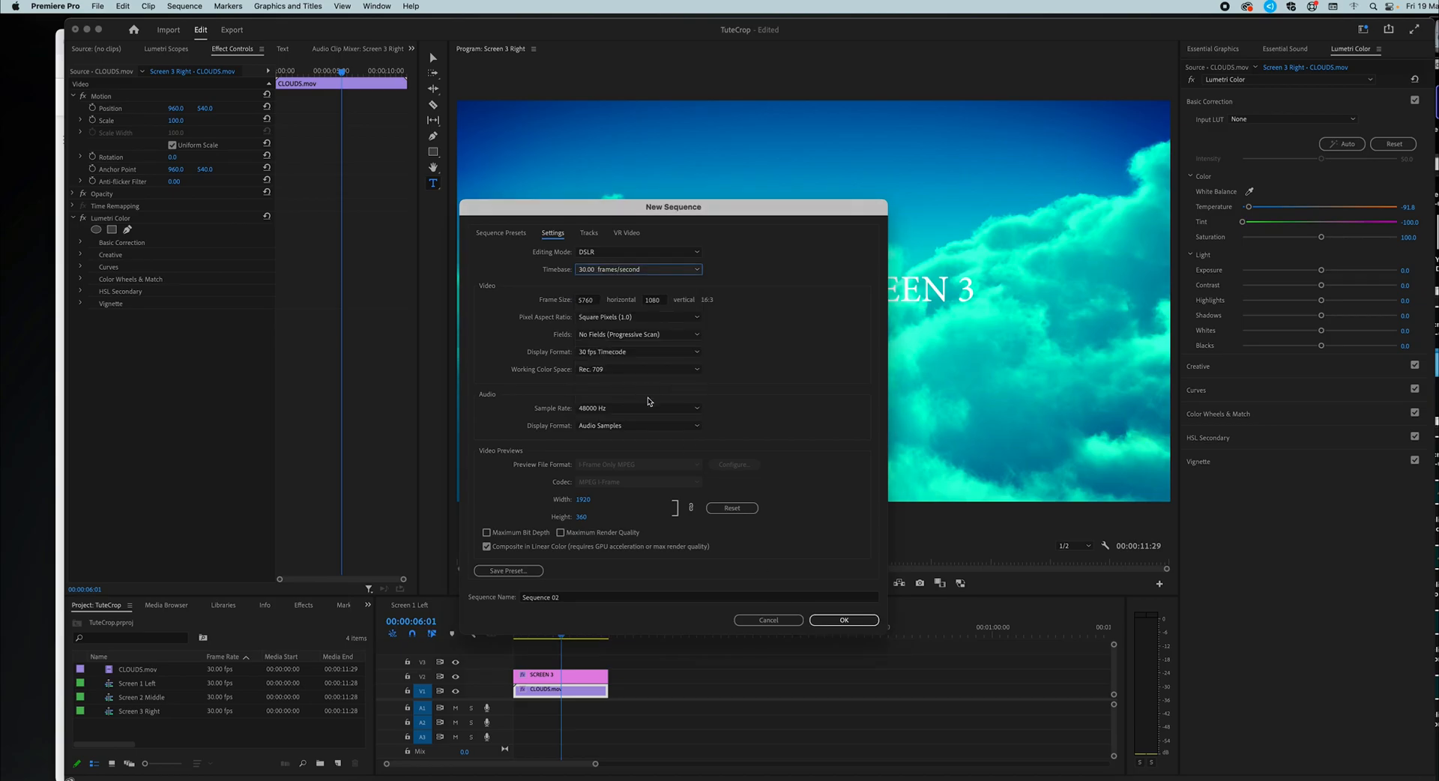
click(847, 620)
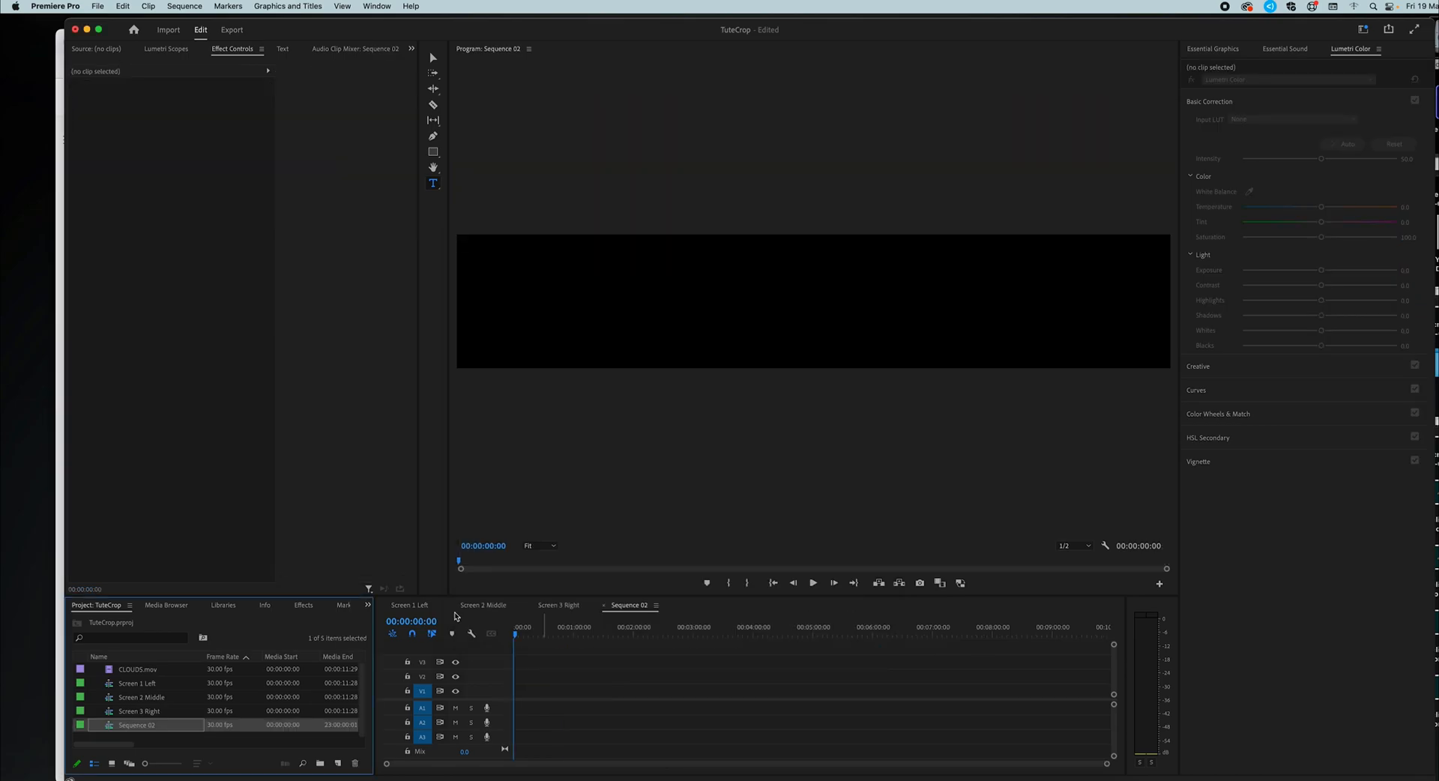
- Rename Sequence 02 in the project as MASTER
click(144, 725)
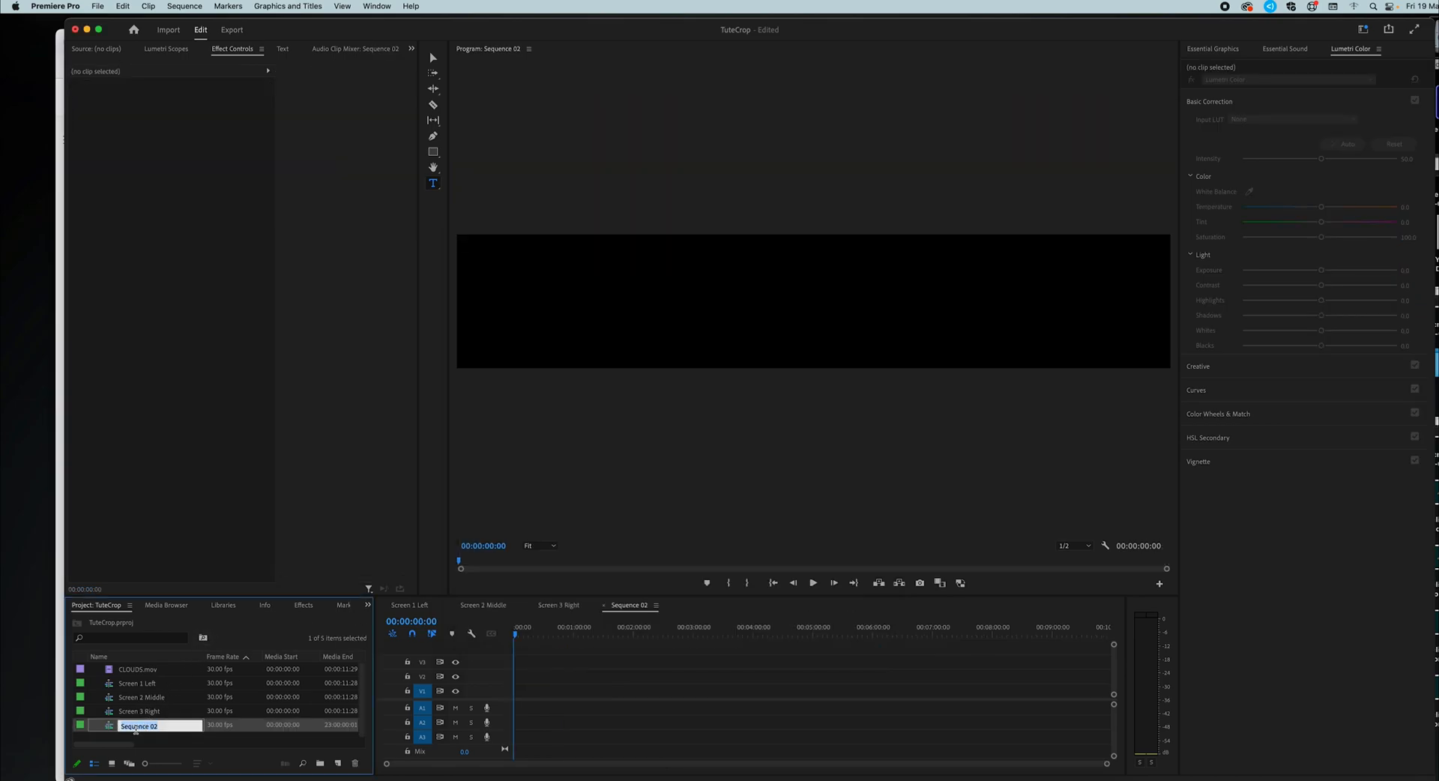
text(MASTER)
key(Return)
text(VIEWERa)
key(super+a)
text(MASTER)
key(Return)
click(135, 725)
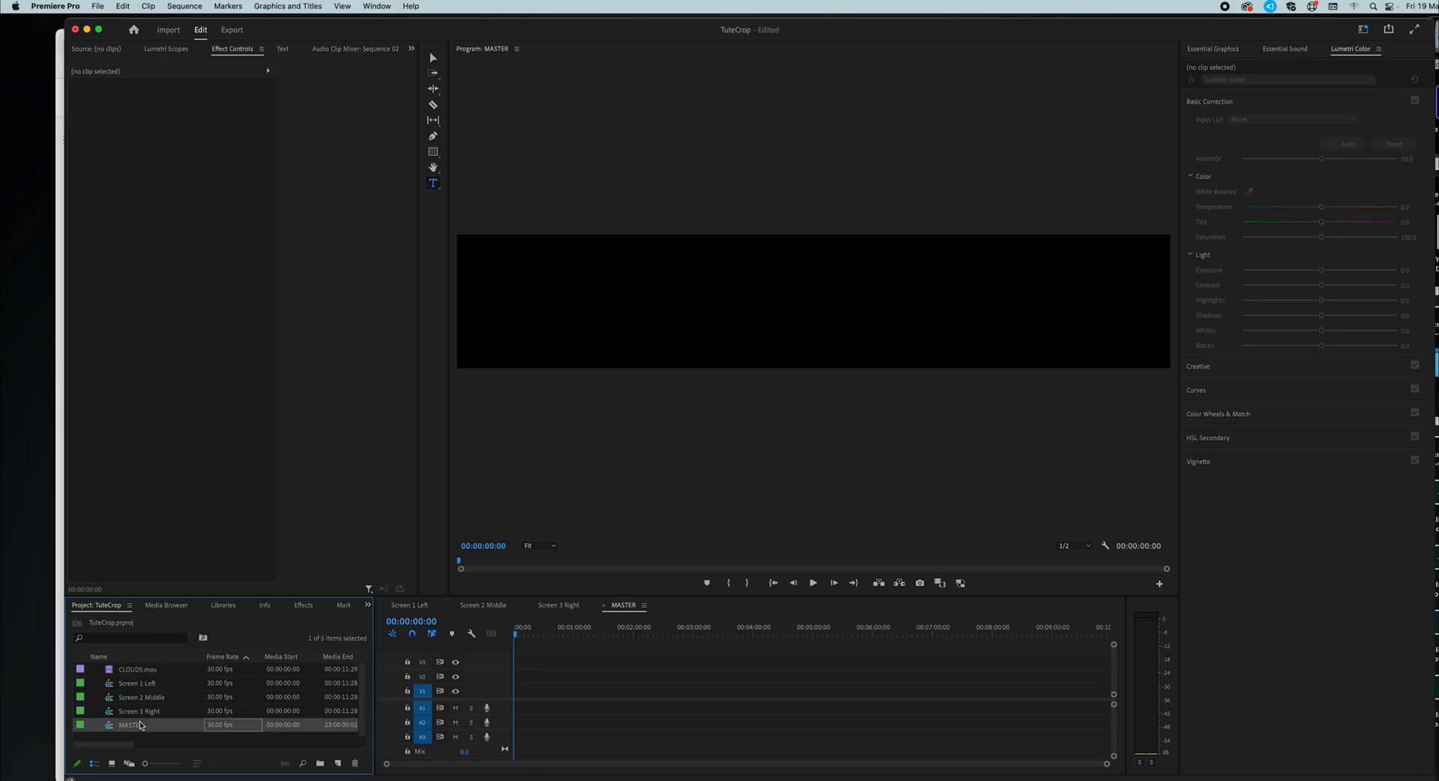
- Place the CLOUDS.mov clip at the start of track V1 in MASTER, keeping the existing sequence settings
click(136, 715)
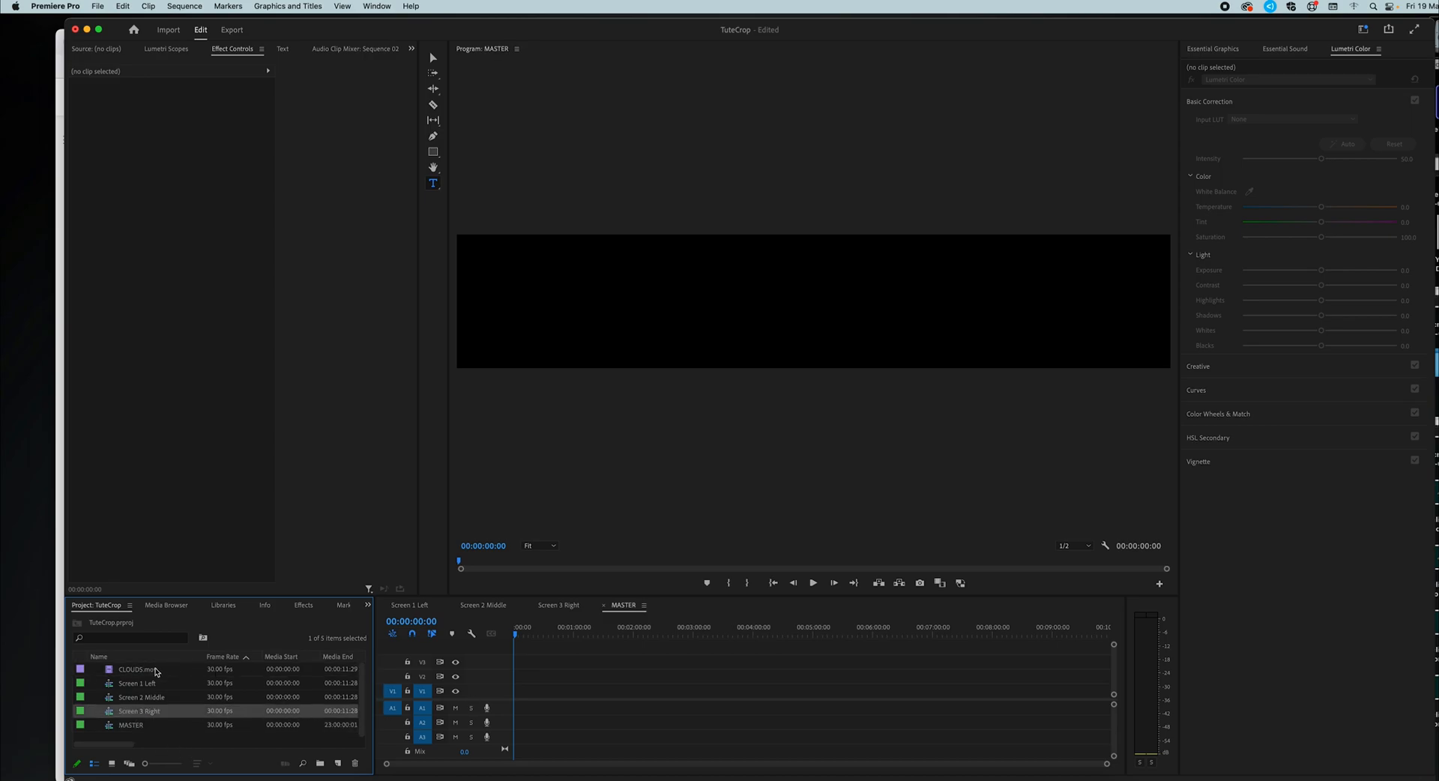
click(122, 673)
drag(123, 674, 521, 691)
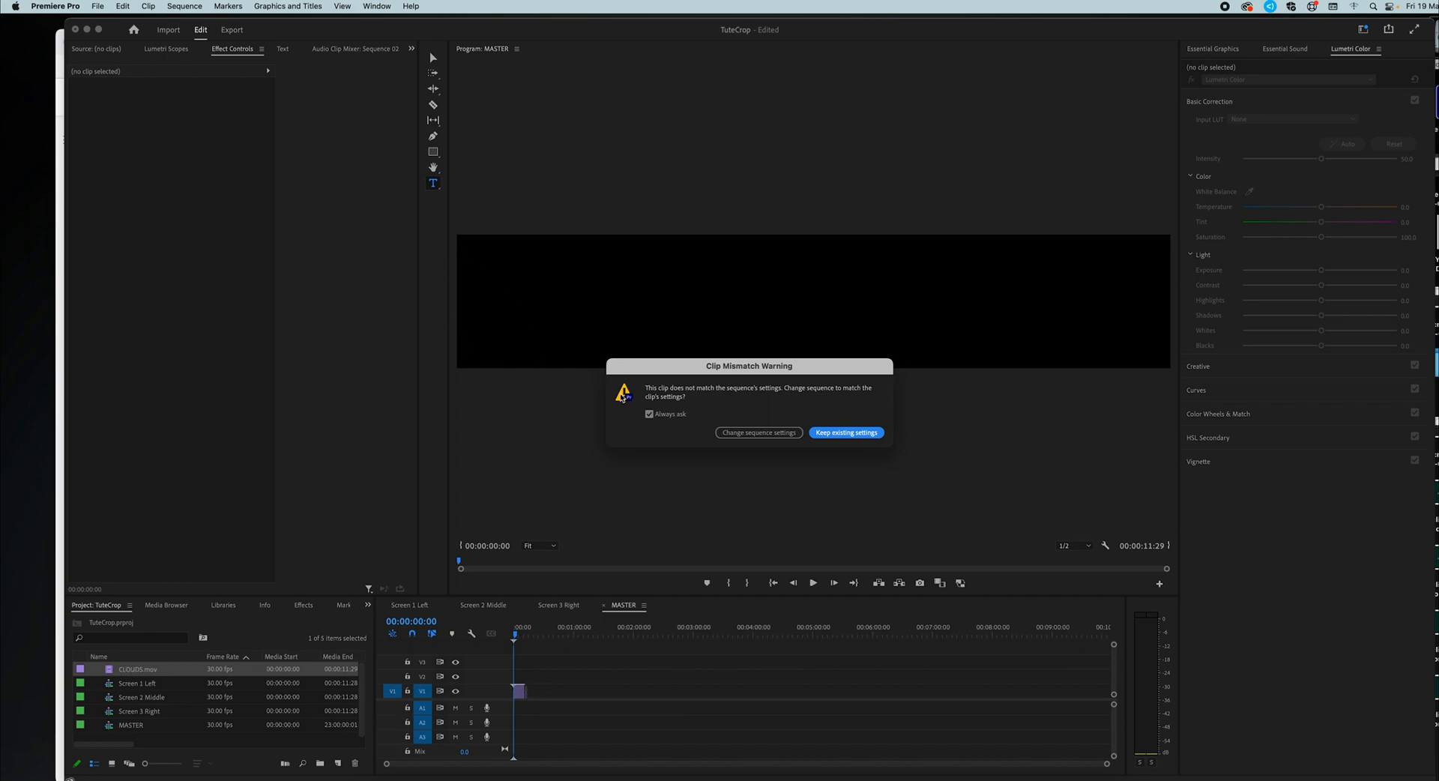
click(740, 432)
click(834, 434)
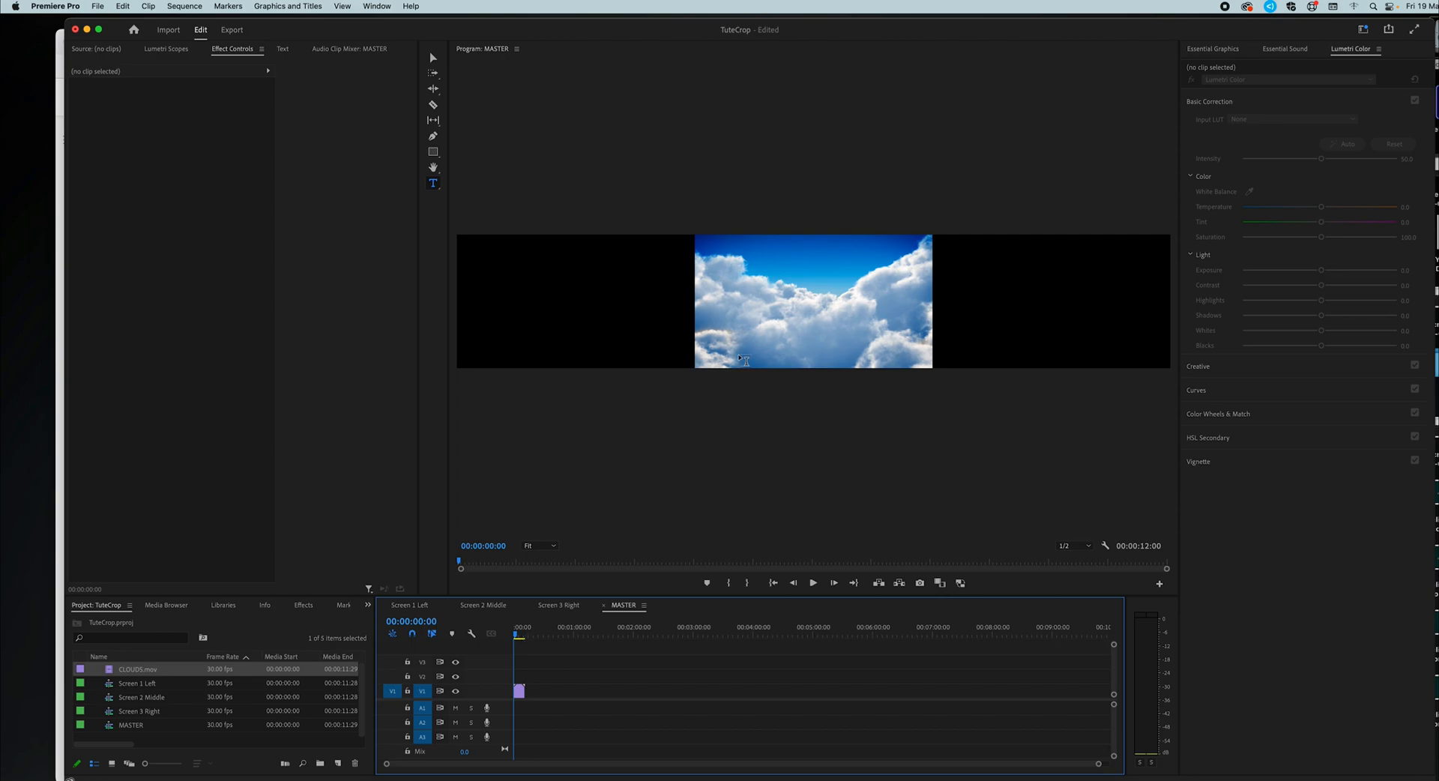
- Add a second CLOUDS.mov clip directly after the first one on track V1 of MASTER
key(v)
click(740, 347)
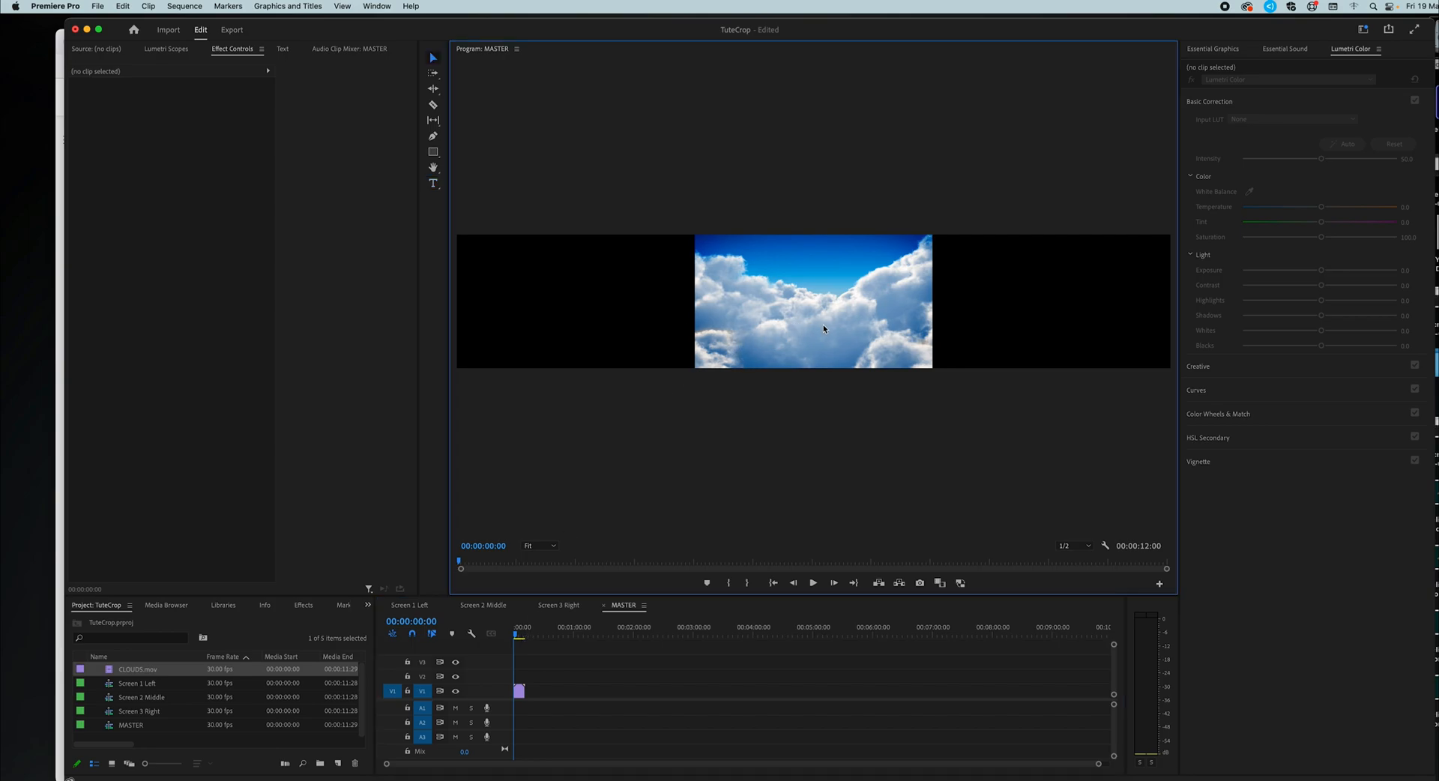
drag(153, 670, 534, 693)
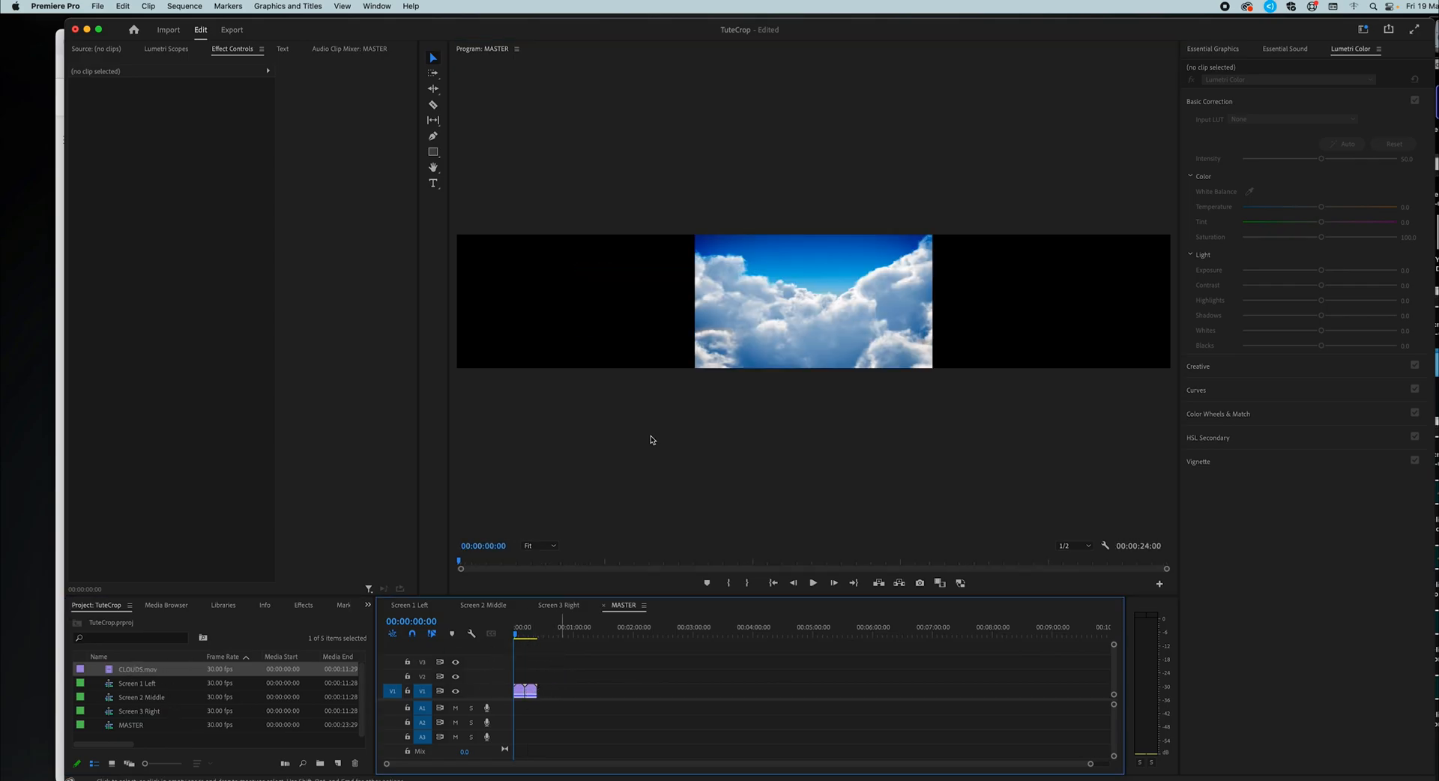
scroll(219, 55, down, 2)
scroll(219, 54, up, 1)
- Set the horizontal position of the first CLOUDS.mov clip in MASTER to 1790
click(221, 50)
click(521, 693)
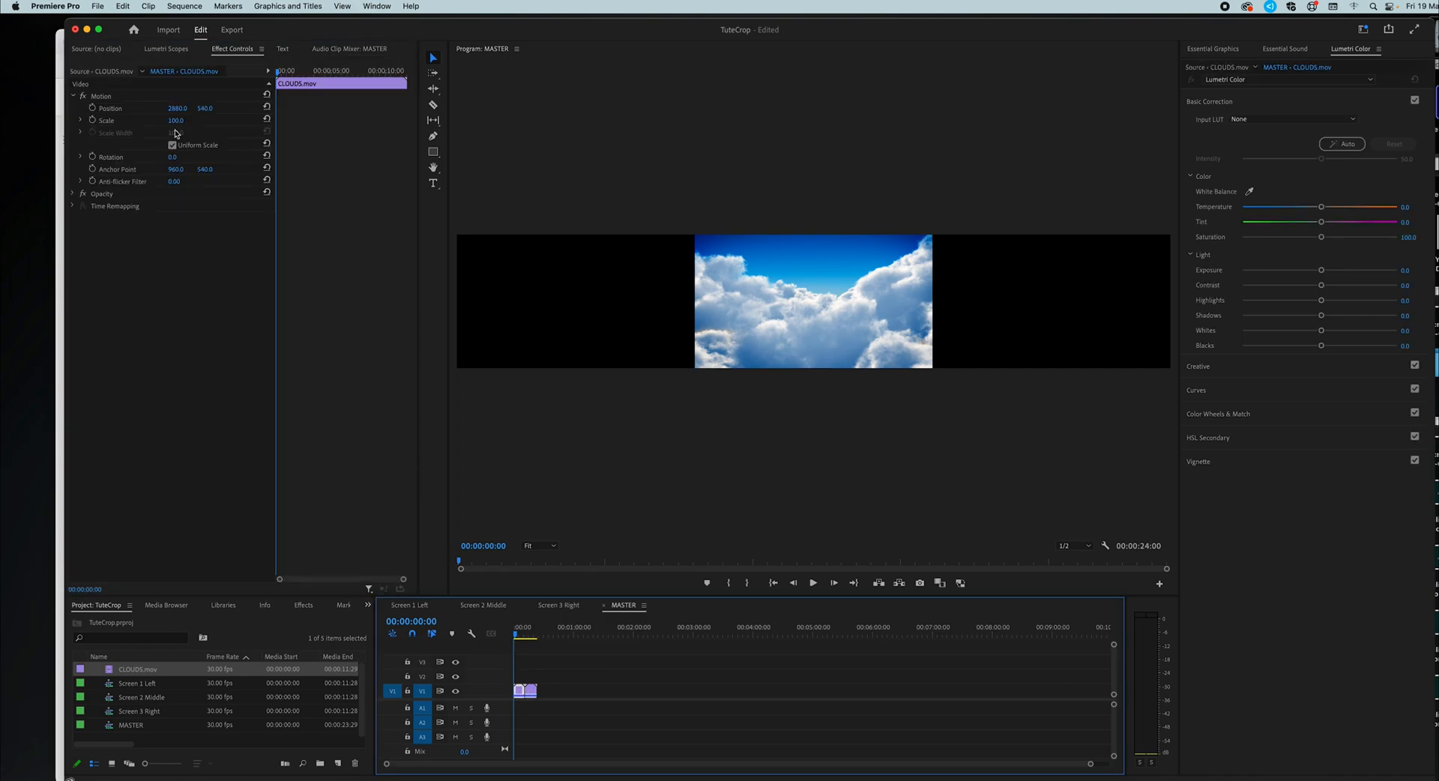
drag(205, 111, 354, 112)
key(super+z)
drag(173, 109, 98, 109)
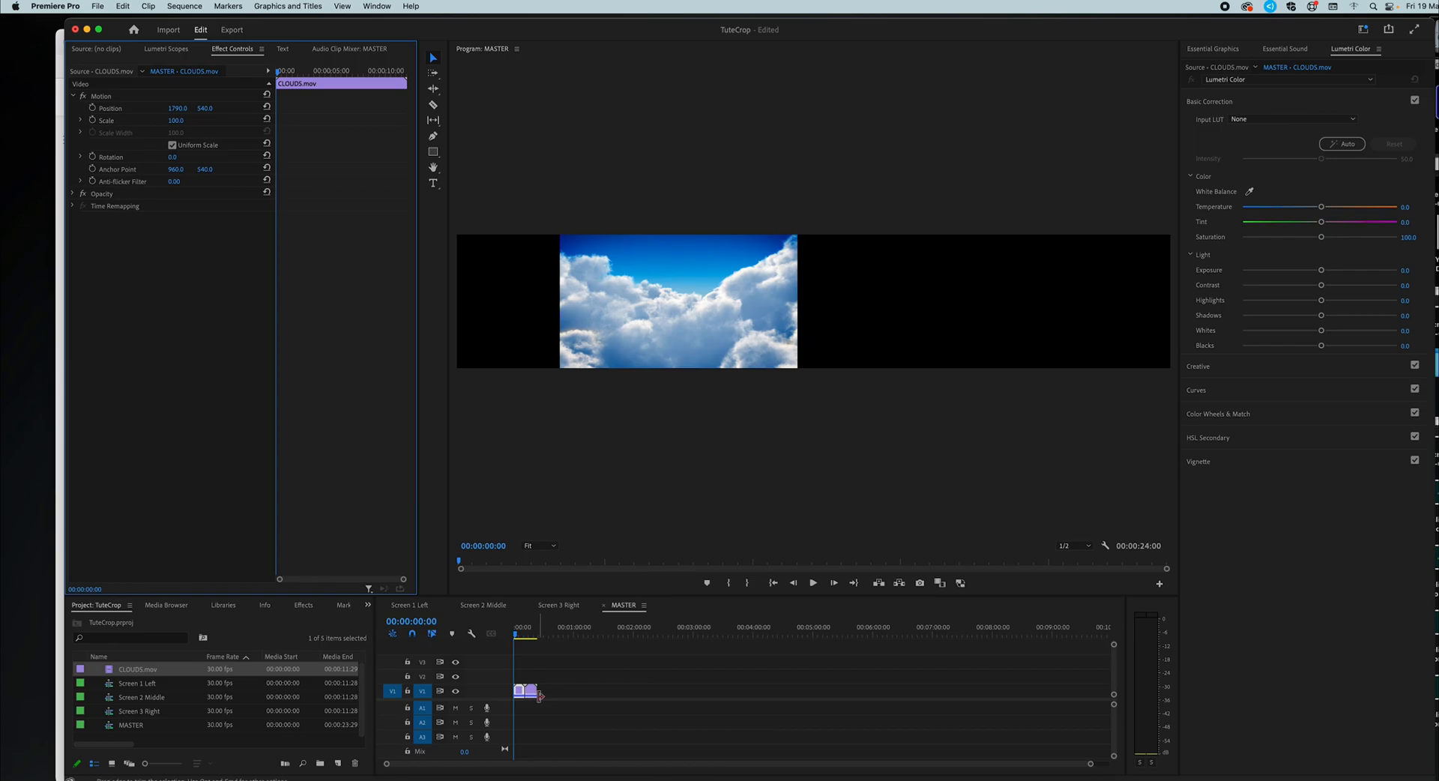
- Stack the second CLOUDS.mov clip on track V2 above the first and set its horizontal position to 3713
drag(529, 690, 518, 677)
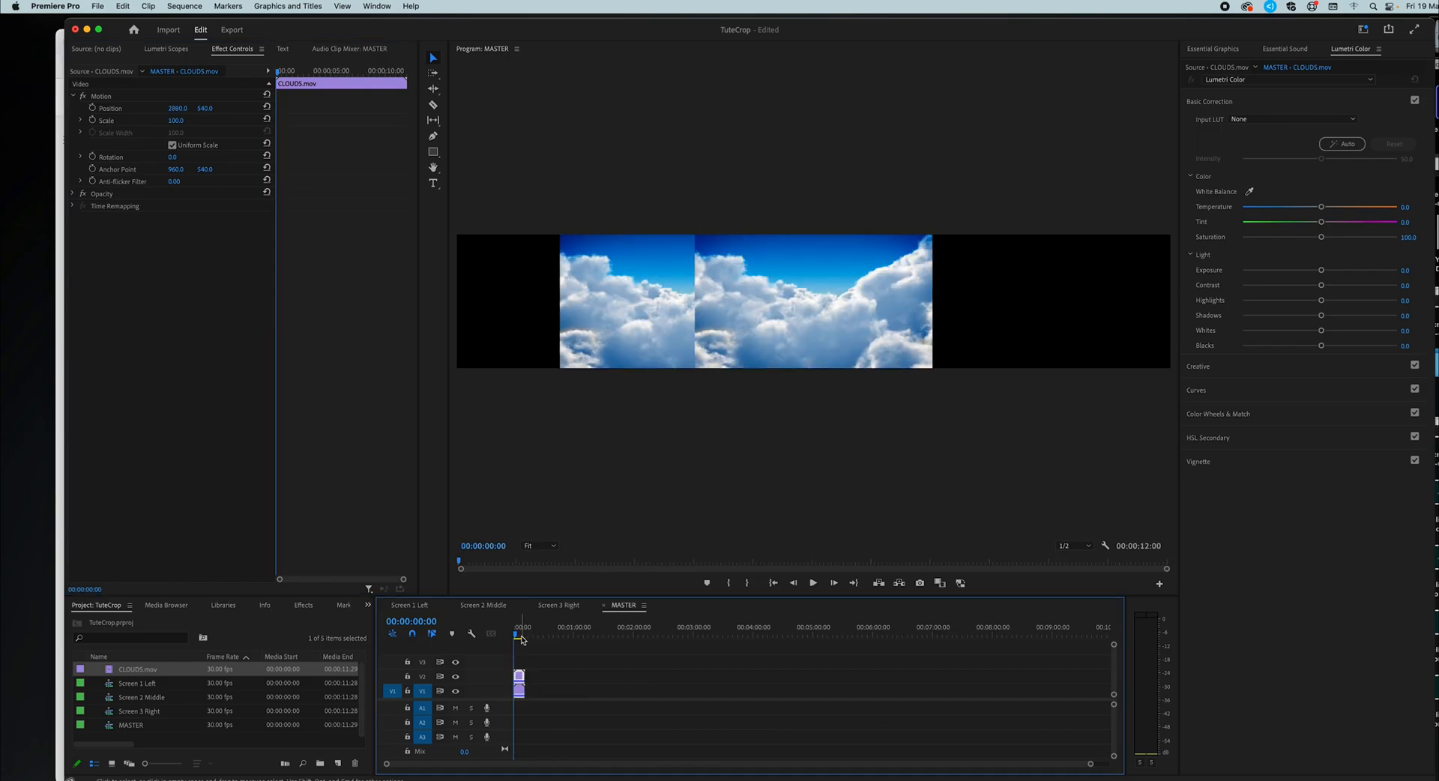
drag(177, 109, 804, 108)
- Replace the two CLOUDS.mov clips in MASTER with the Screen 1 Left, Screen 2 Middle and Screen 3 Right sequences, keeping existing settings
click(140, 687)
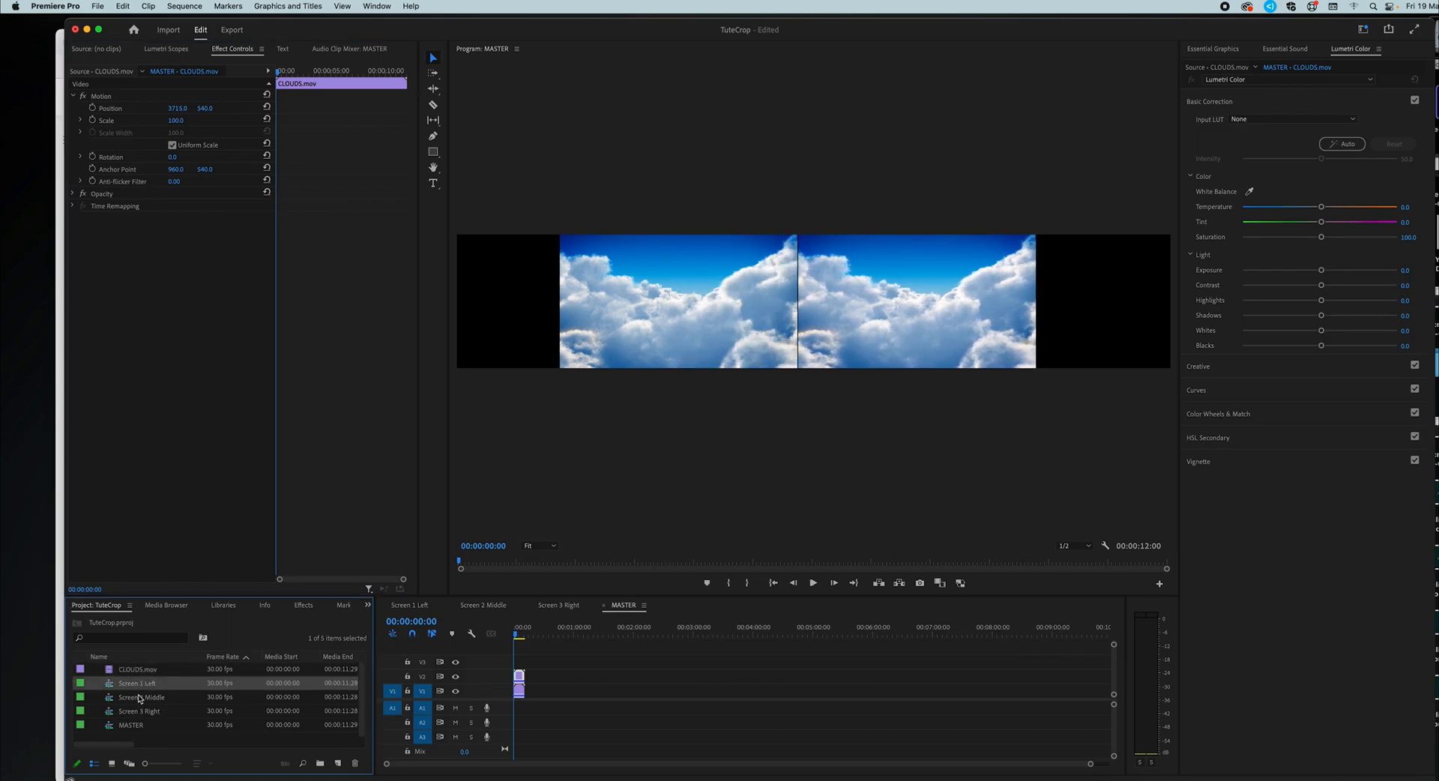
shift+click(137, 713)
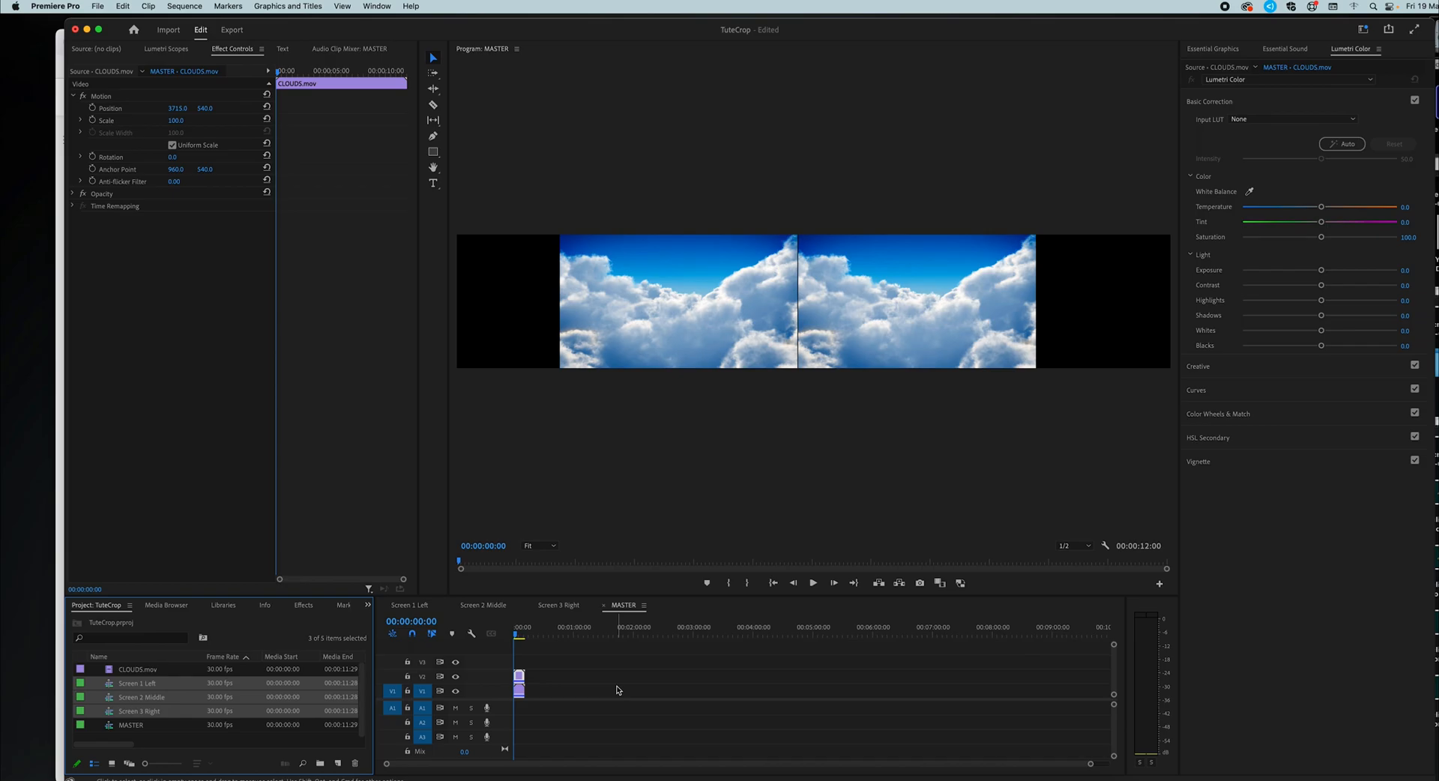
drag(545, 665, 523, 691)
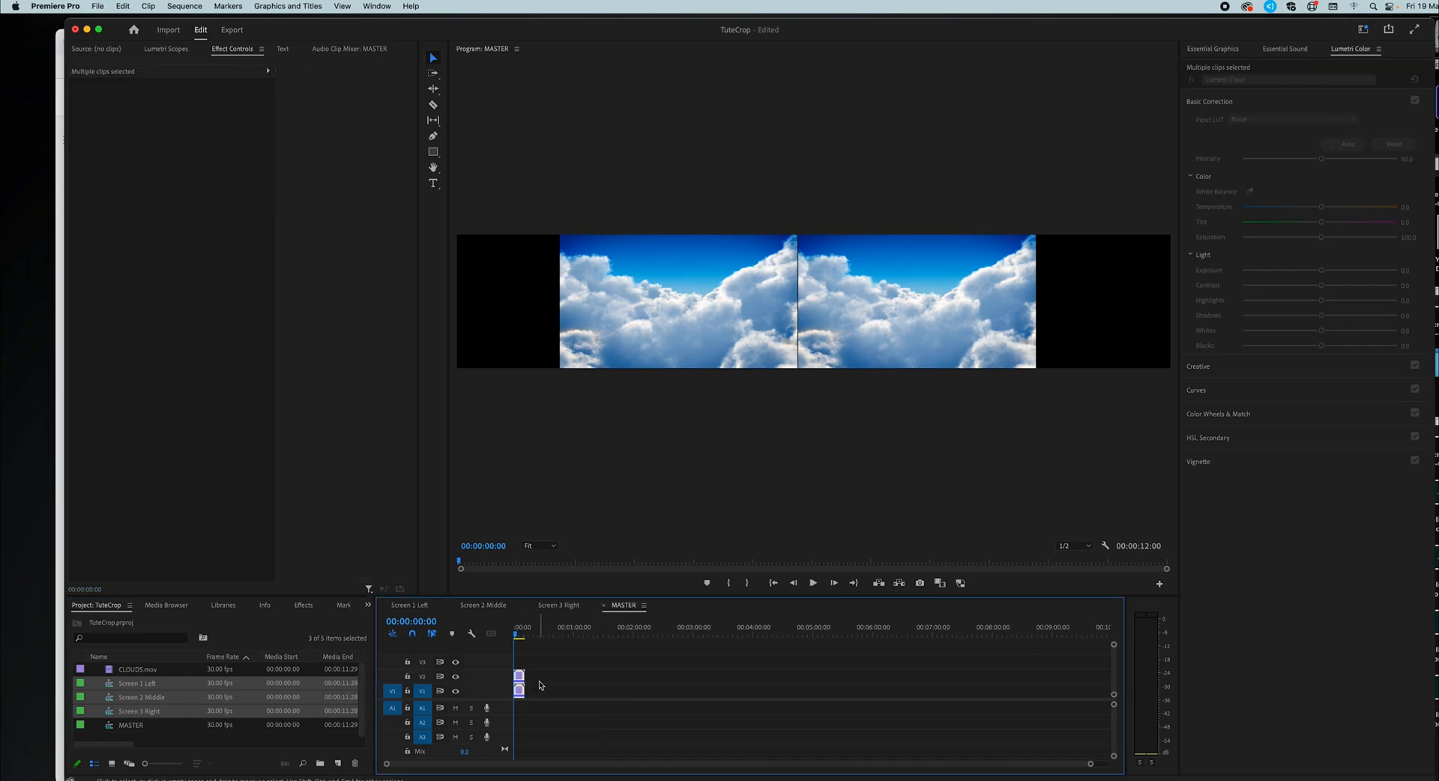
key(Delete)
drag(113, 690, 530, 696)
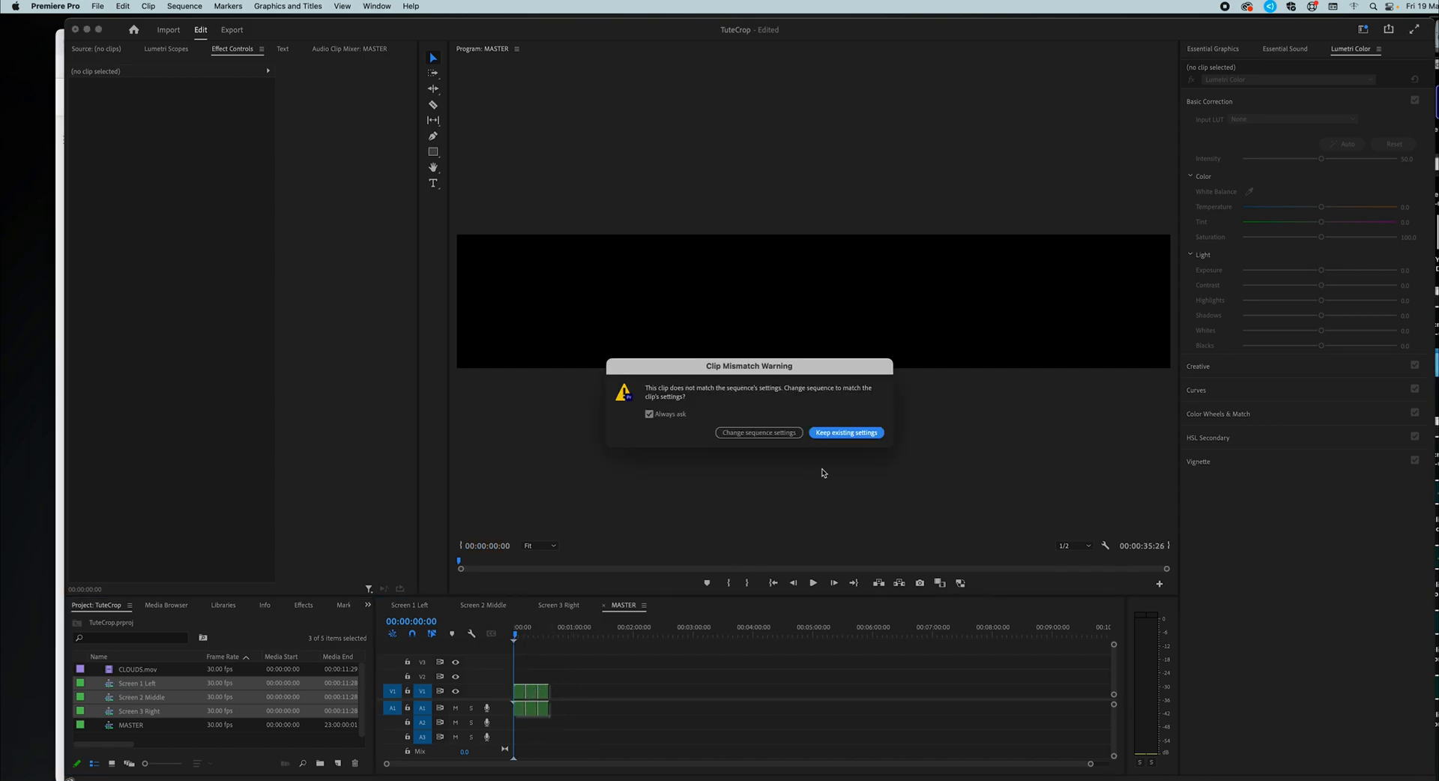
click(844, 432)
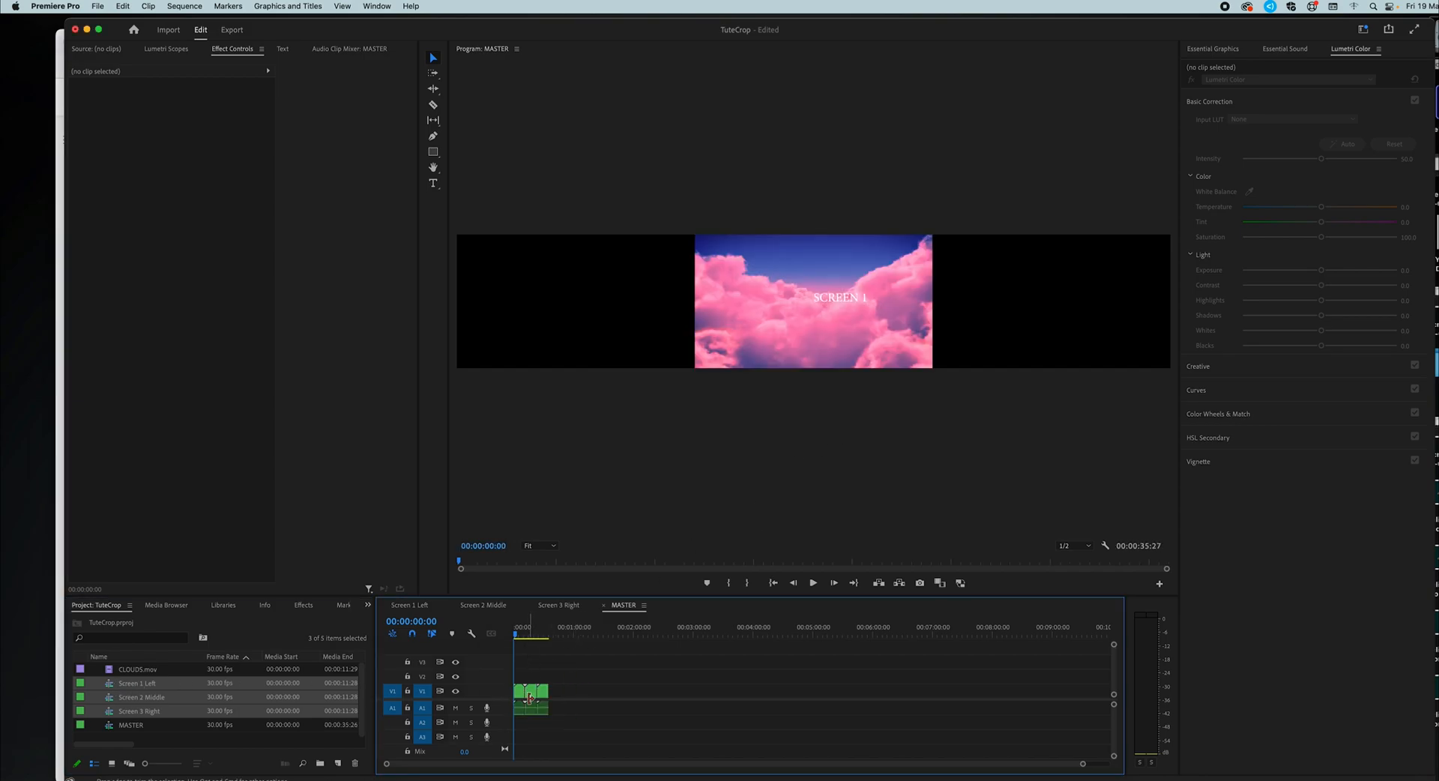
- Stack Screen 2 Middle on track V2 and Screen 3 Right on track V3 above Screen 1 Left, all starting at zero
drag(536, 691, 547, 739)
drag(524, 665, 520, 662)
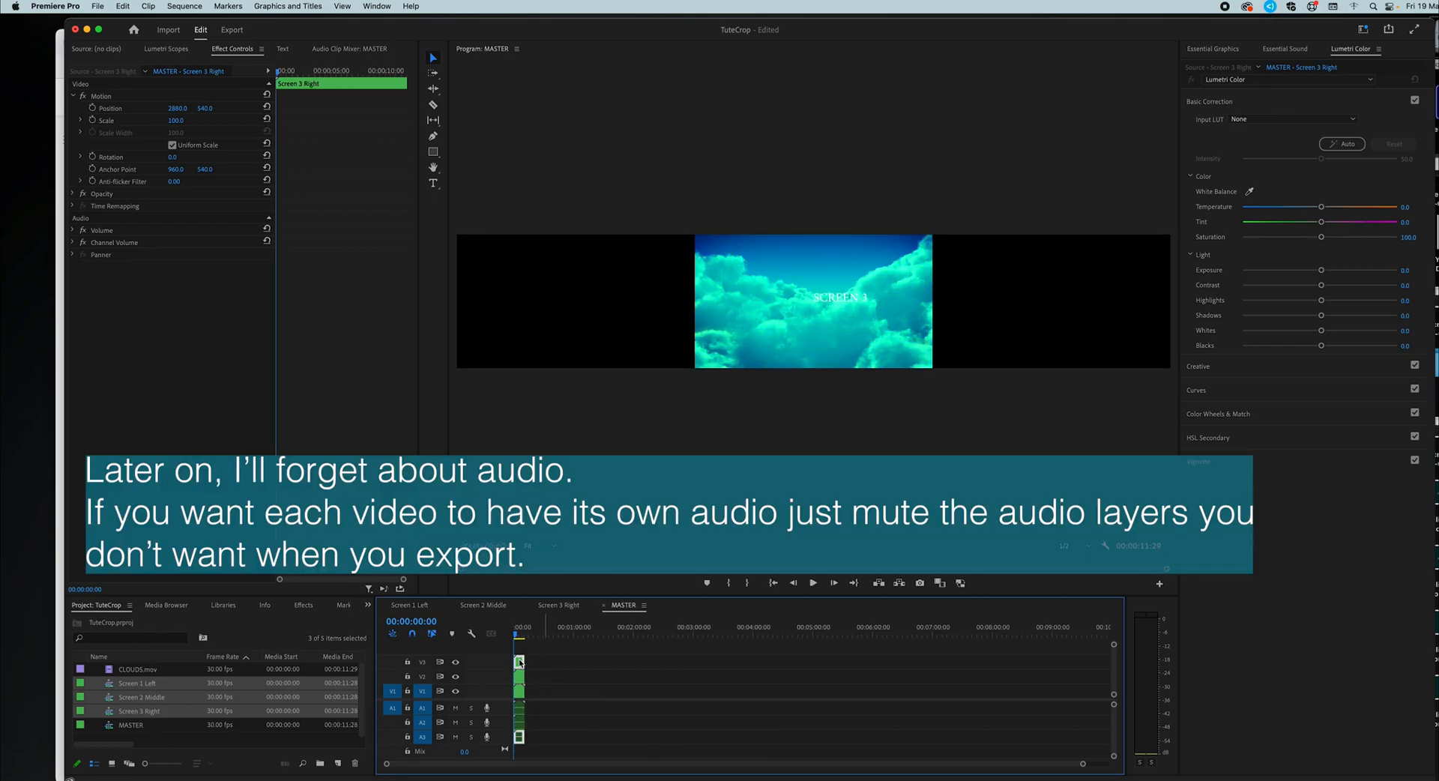
key(equal)
key(equal)
key(equal)
key(equal)
key(equal)
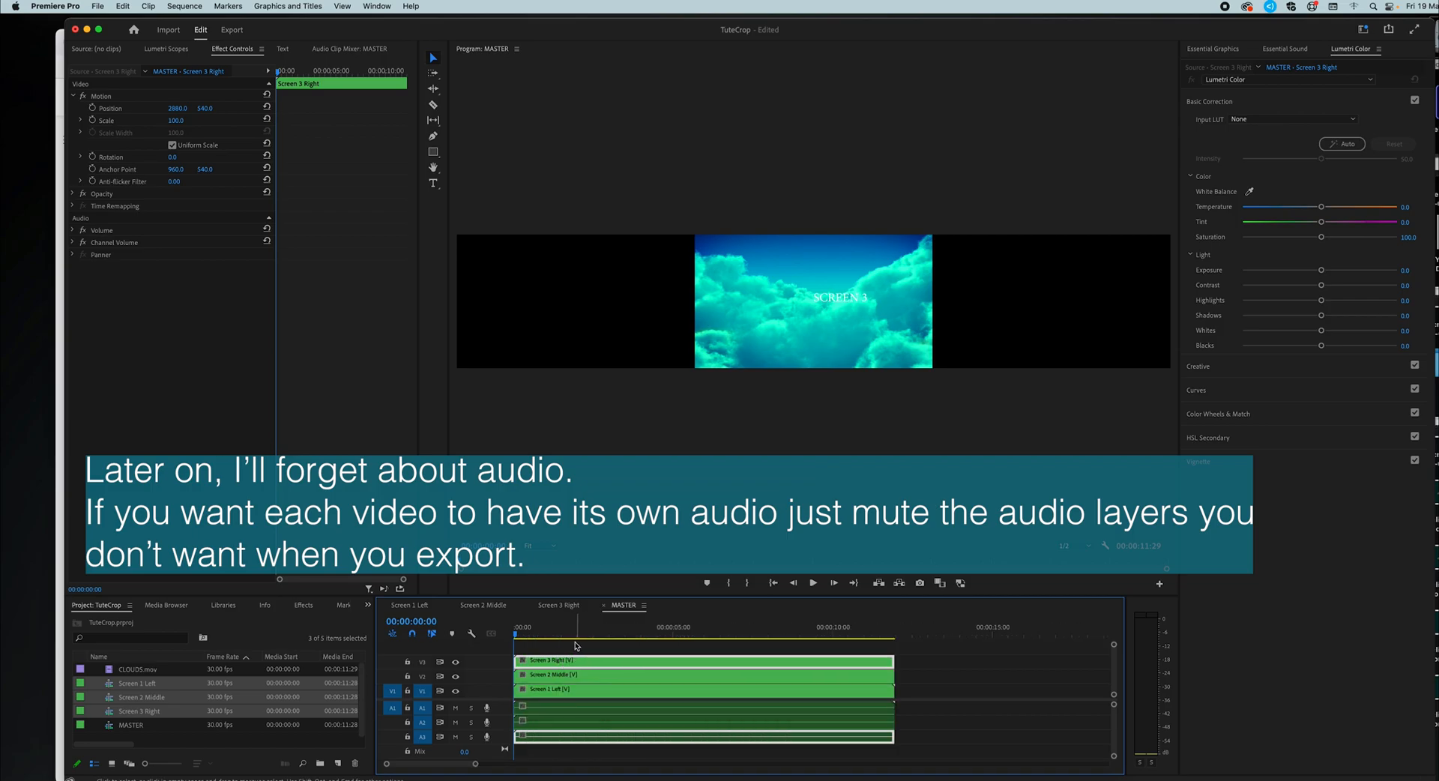
drag(578, 643, 574, 643)
key(space)
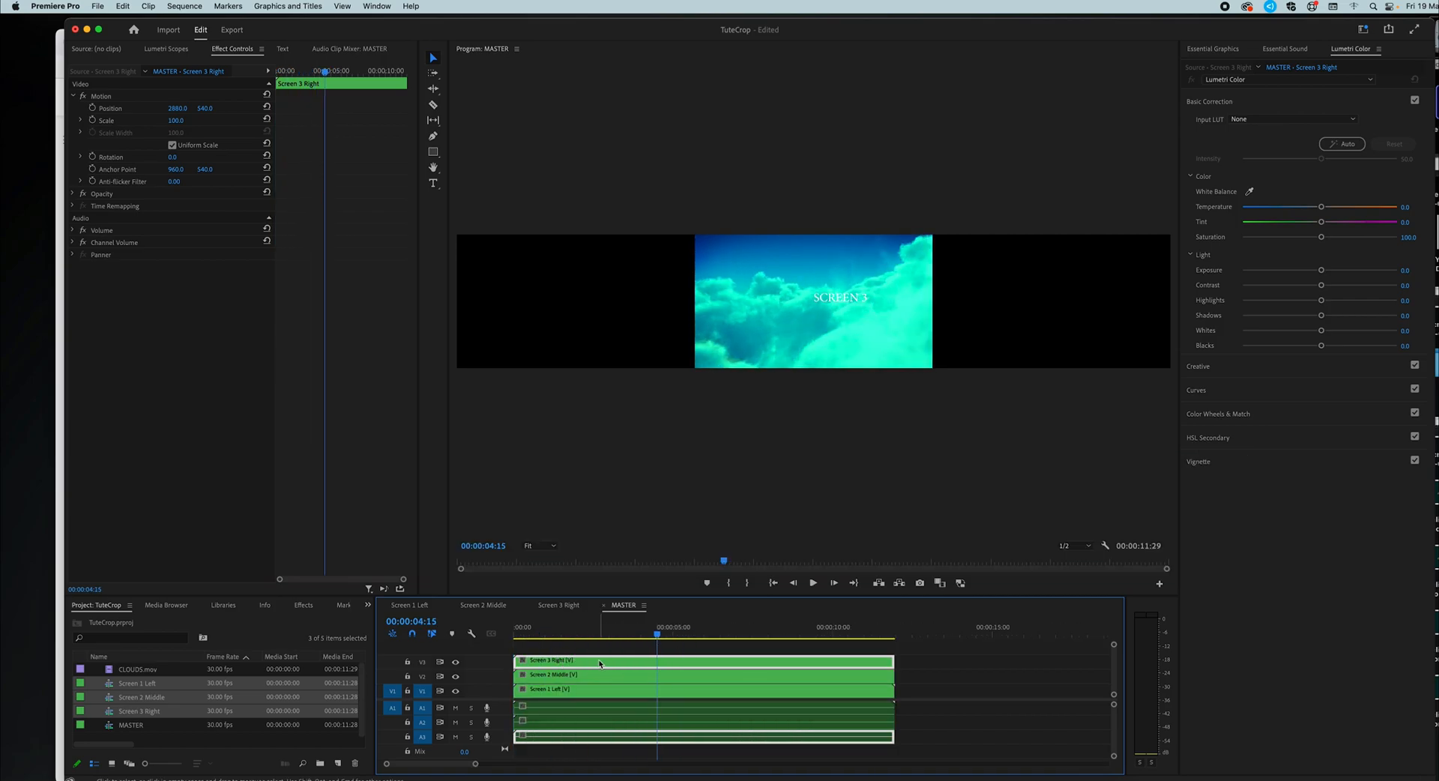
- Move the Screen 1 Left clip to the left third of the MASTER frame, at a horizontal position of 962
click(588, 689)
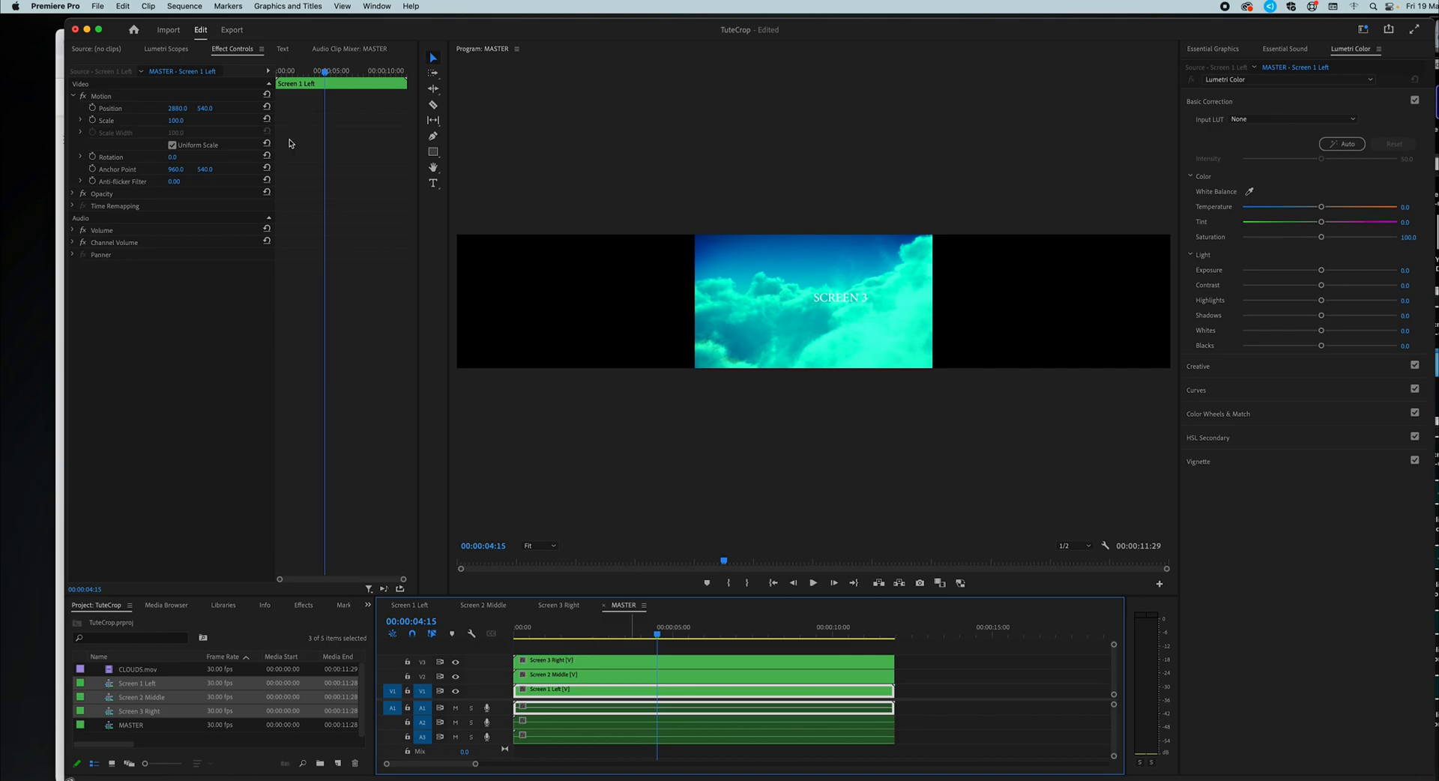
drag(177, 107, 110, 108)
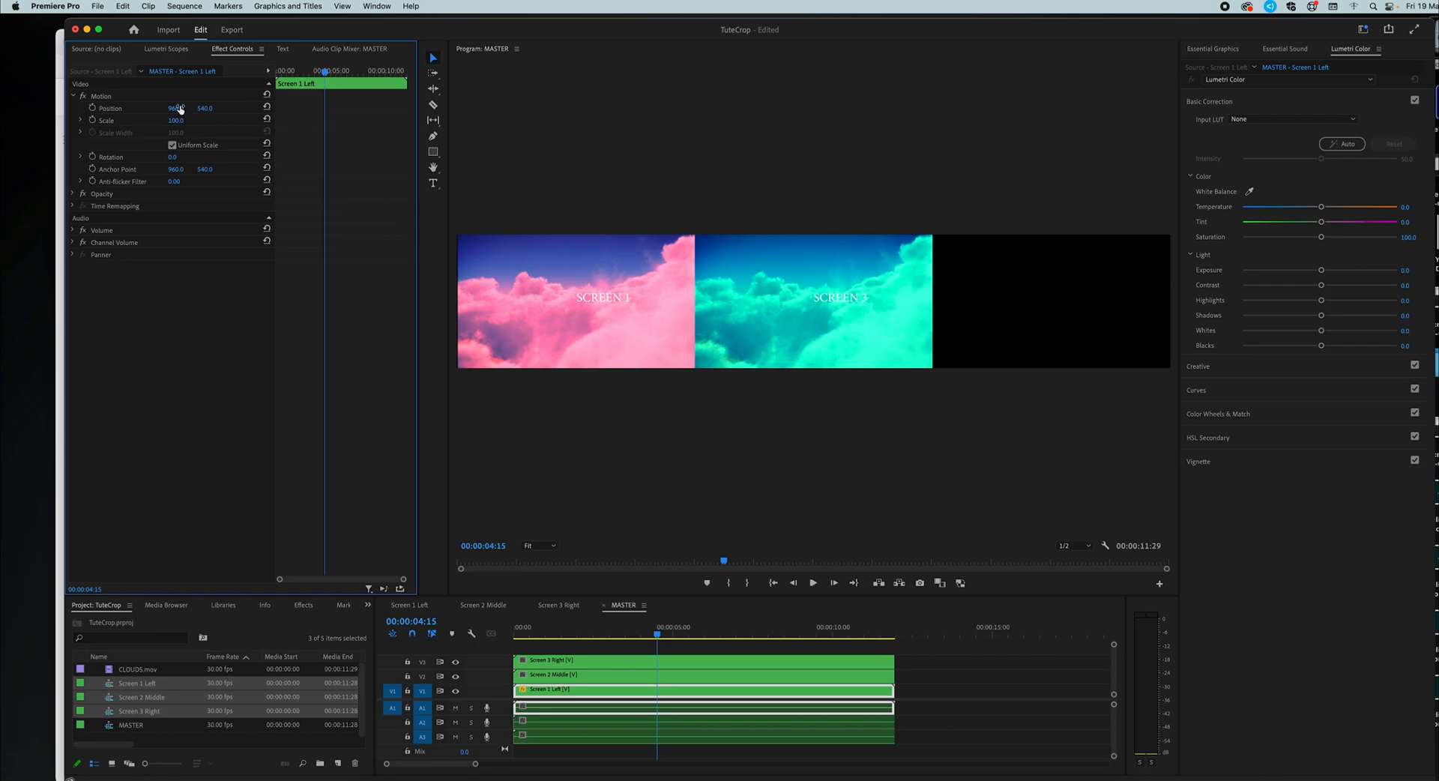
click(180, 108)
text(962)
key(Return)
click(175, 109)
text(988)
key(Return)
drag(175, 109, 156, 109)
- Inspect the frame's left edge at 400% magnification and set the horizontal position of Screen 1 Left to 960
click(540, 546)
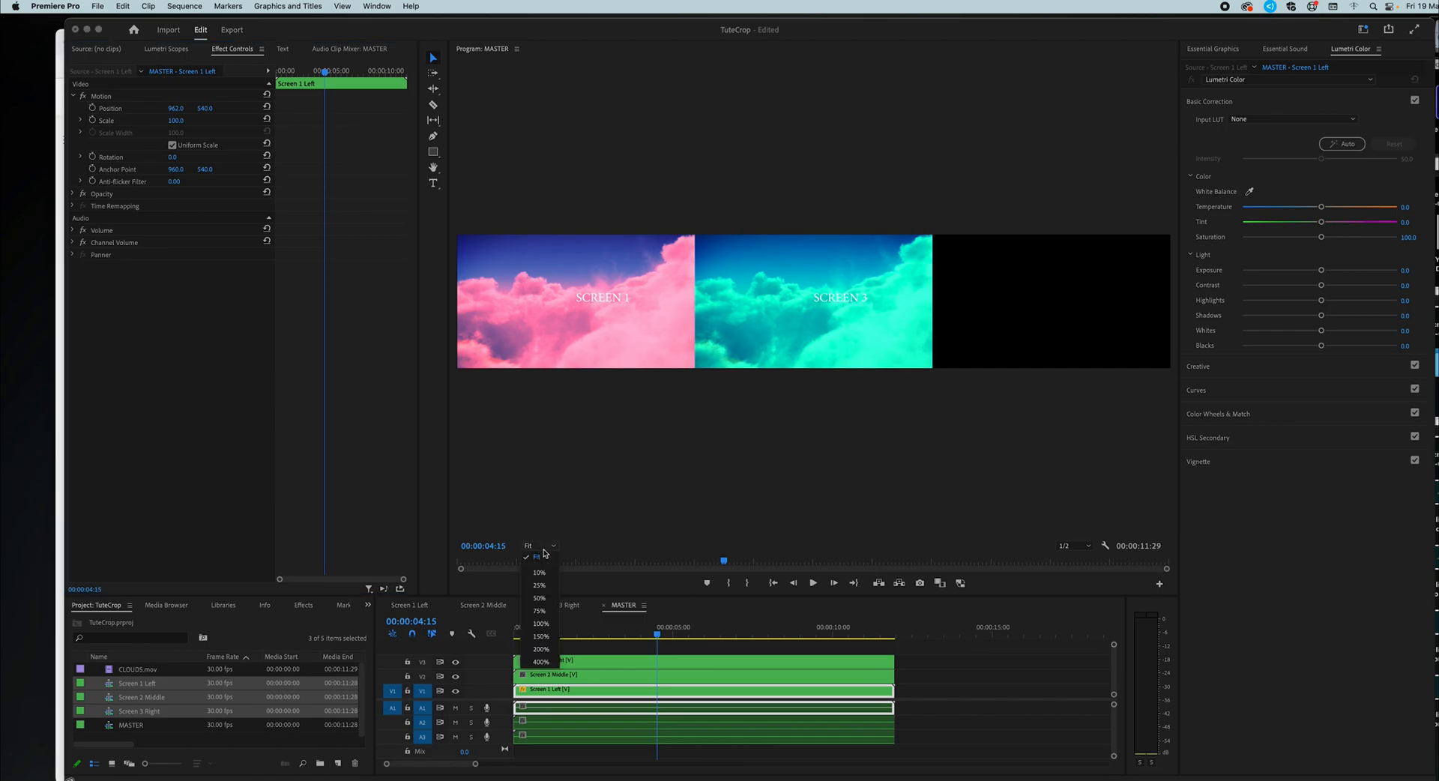
click(540, 666)
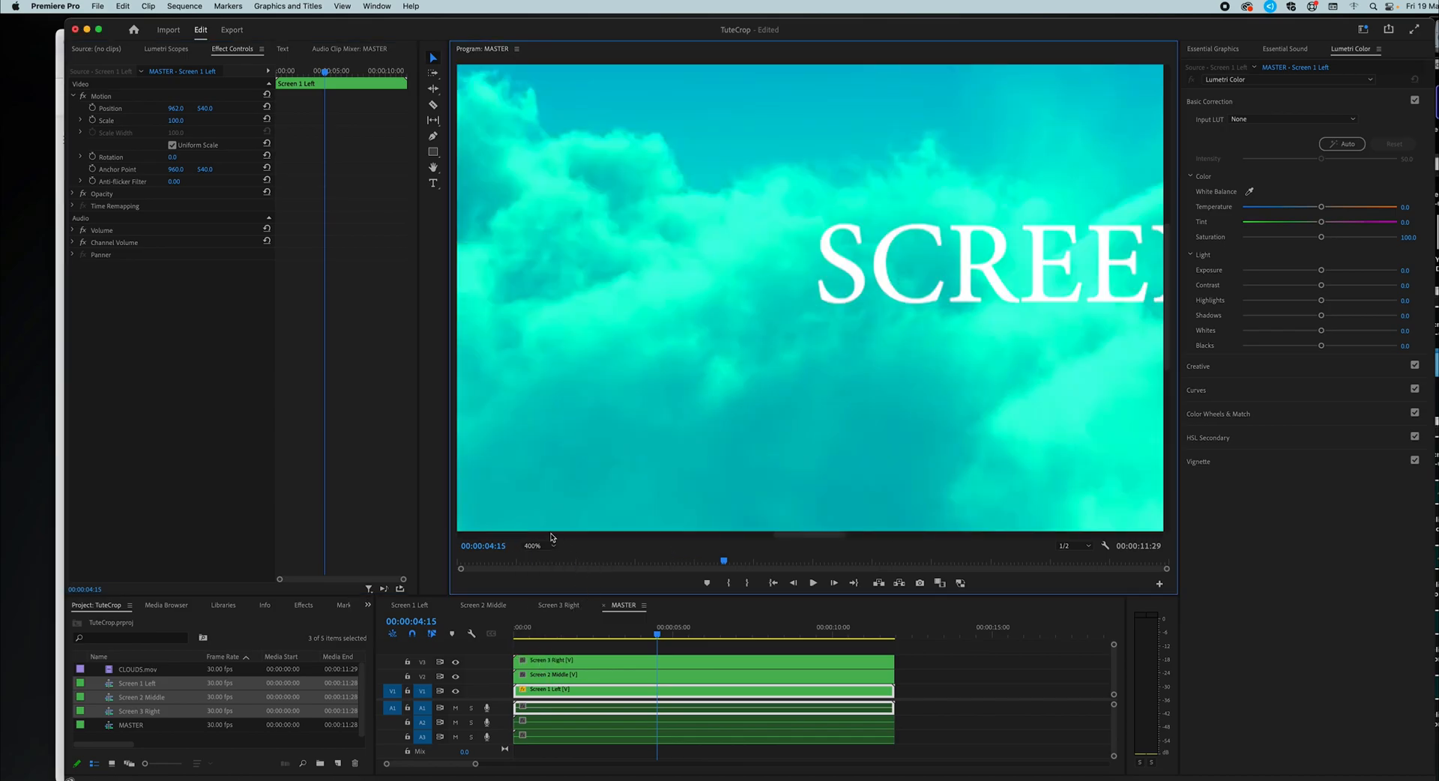
drag(802, 534, 485, 534)
click(180, 108)
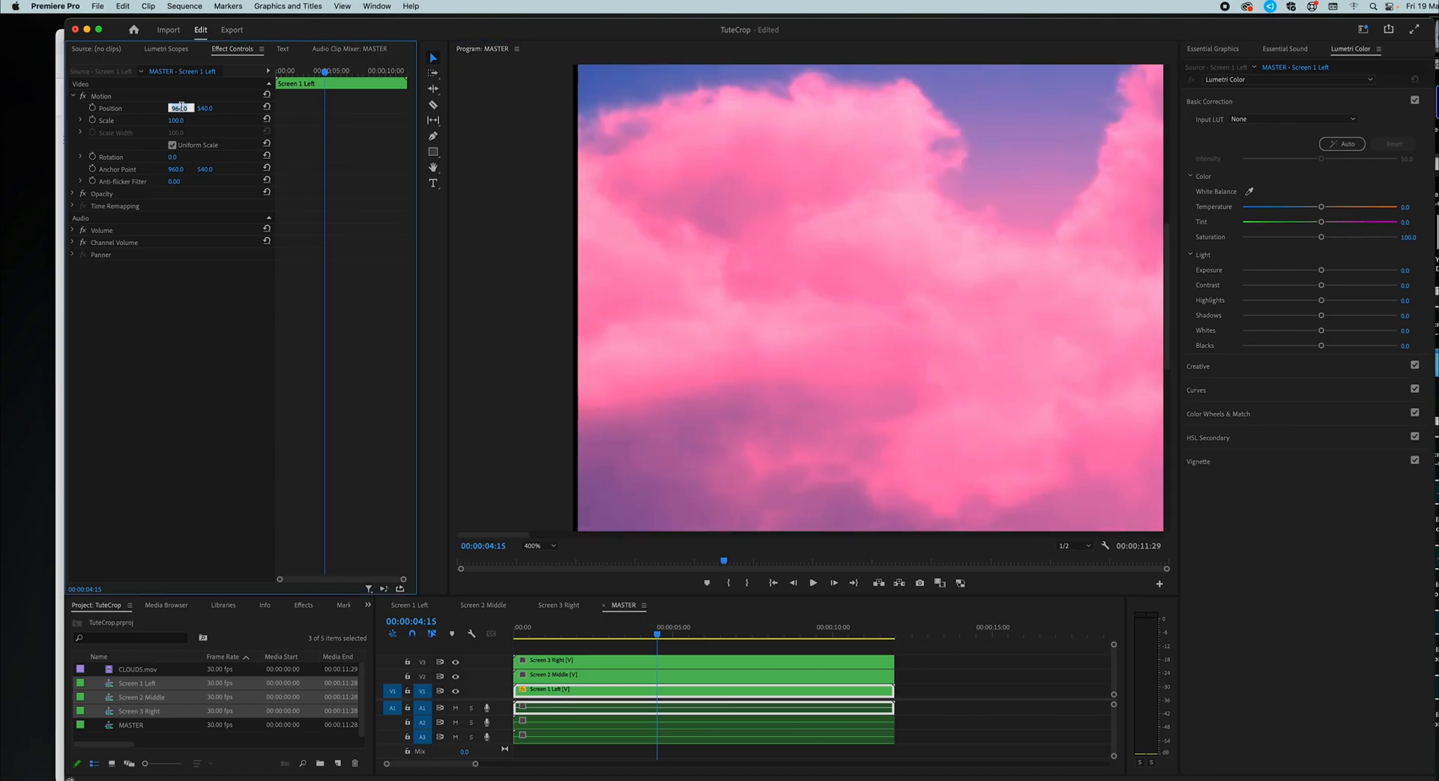
text(960)
key(Return)
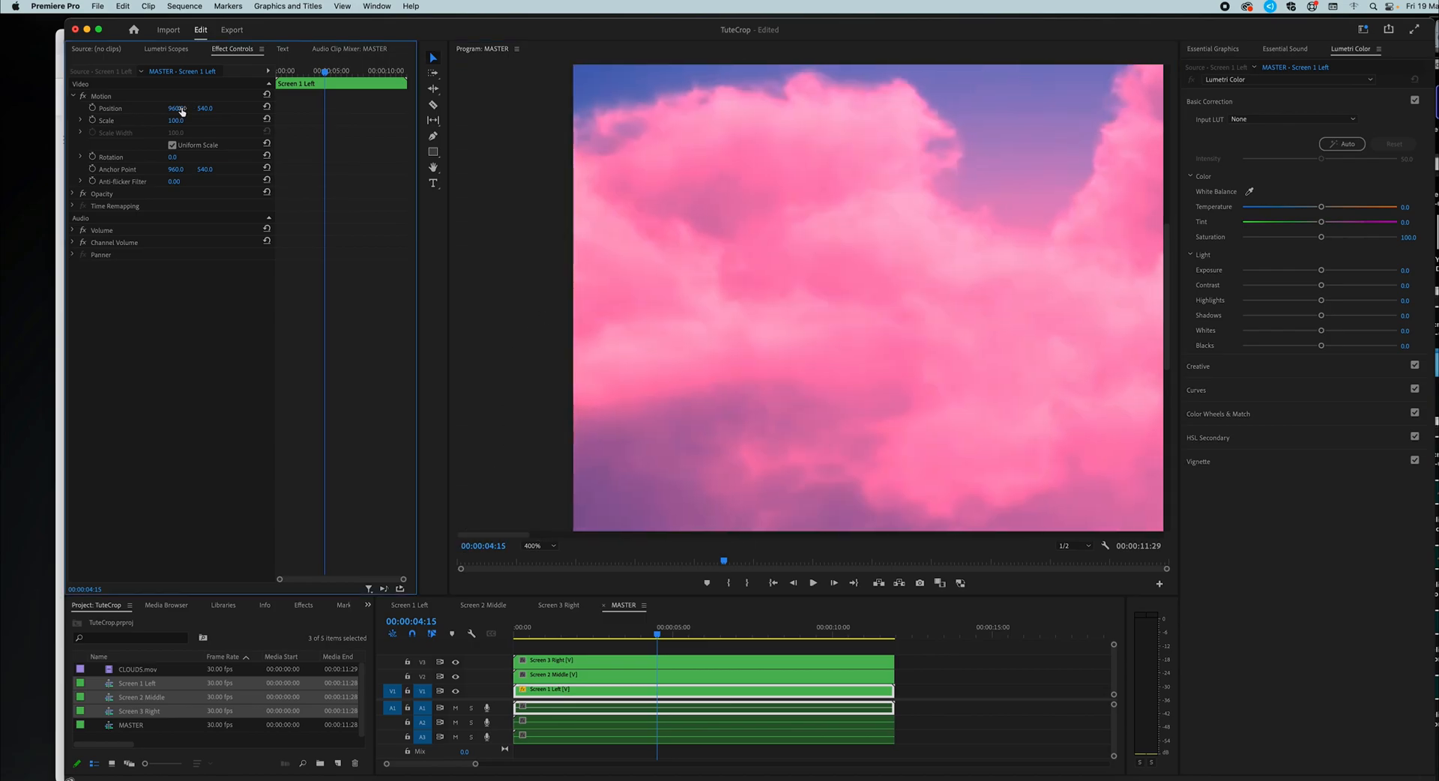
drag(497, 534, 728, 524)
- Select the Screen 3 Right clip and add 960 to its horizontal position of 3840 in Calculator
click(573, 660)
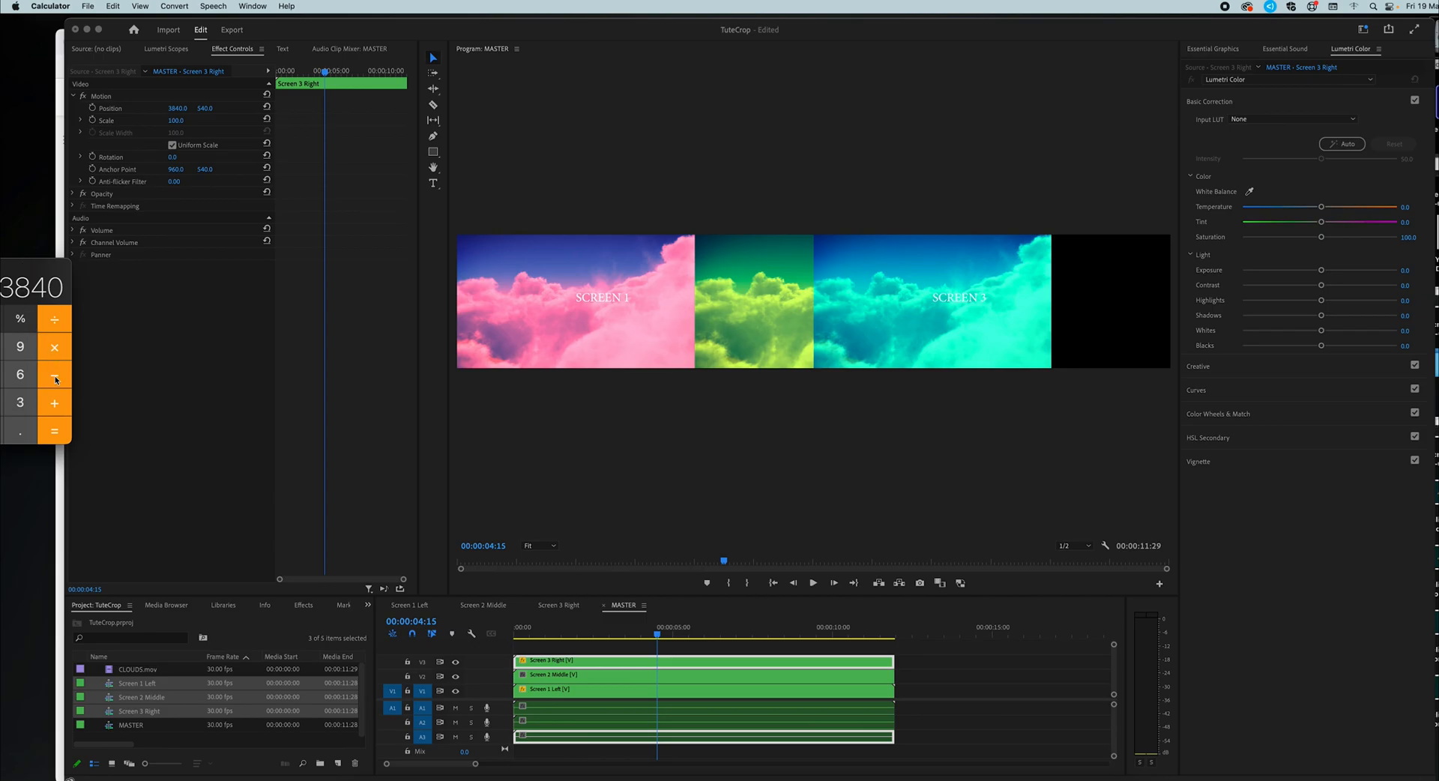
click(53, 404)
text(69)
key(BackSpace)
key(BackSpace)
text(960)
key(Return)
- Back in Premiere Pro, set the horizontal position of the Screen 3 Right clip to 4800
click(180, 106)
click(180, 107)
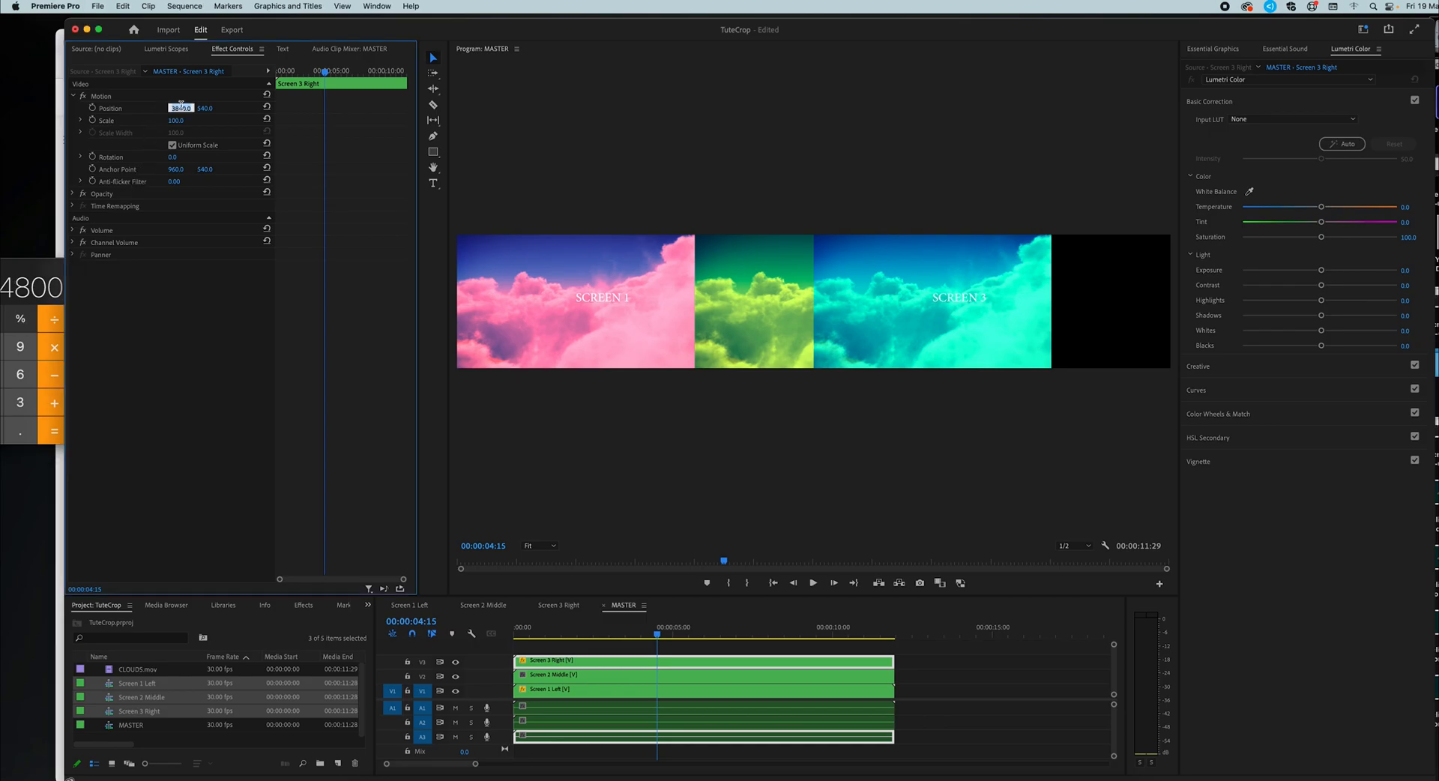
text(48)
key(Return)
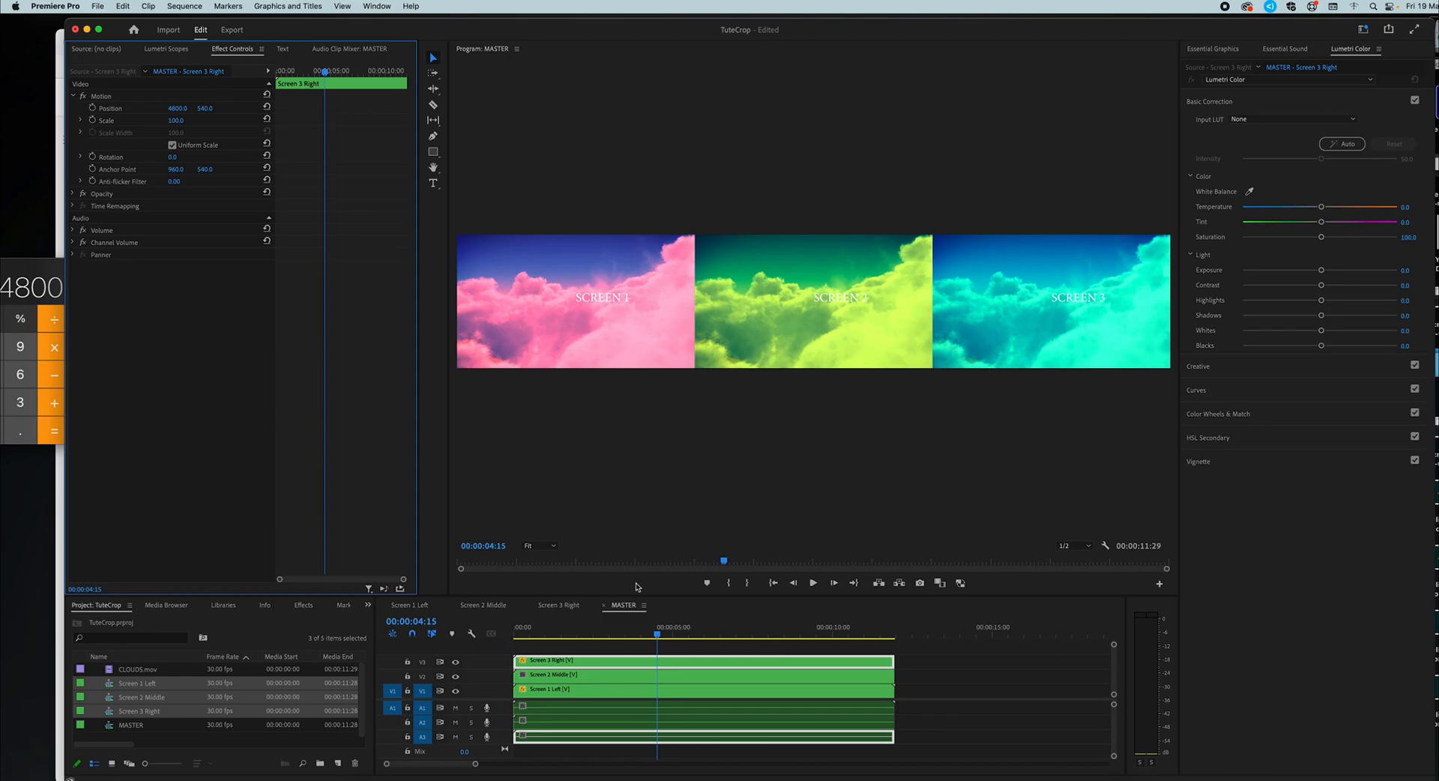
drag(608, 630, 653, 661)
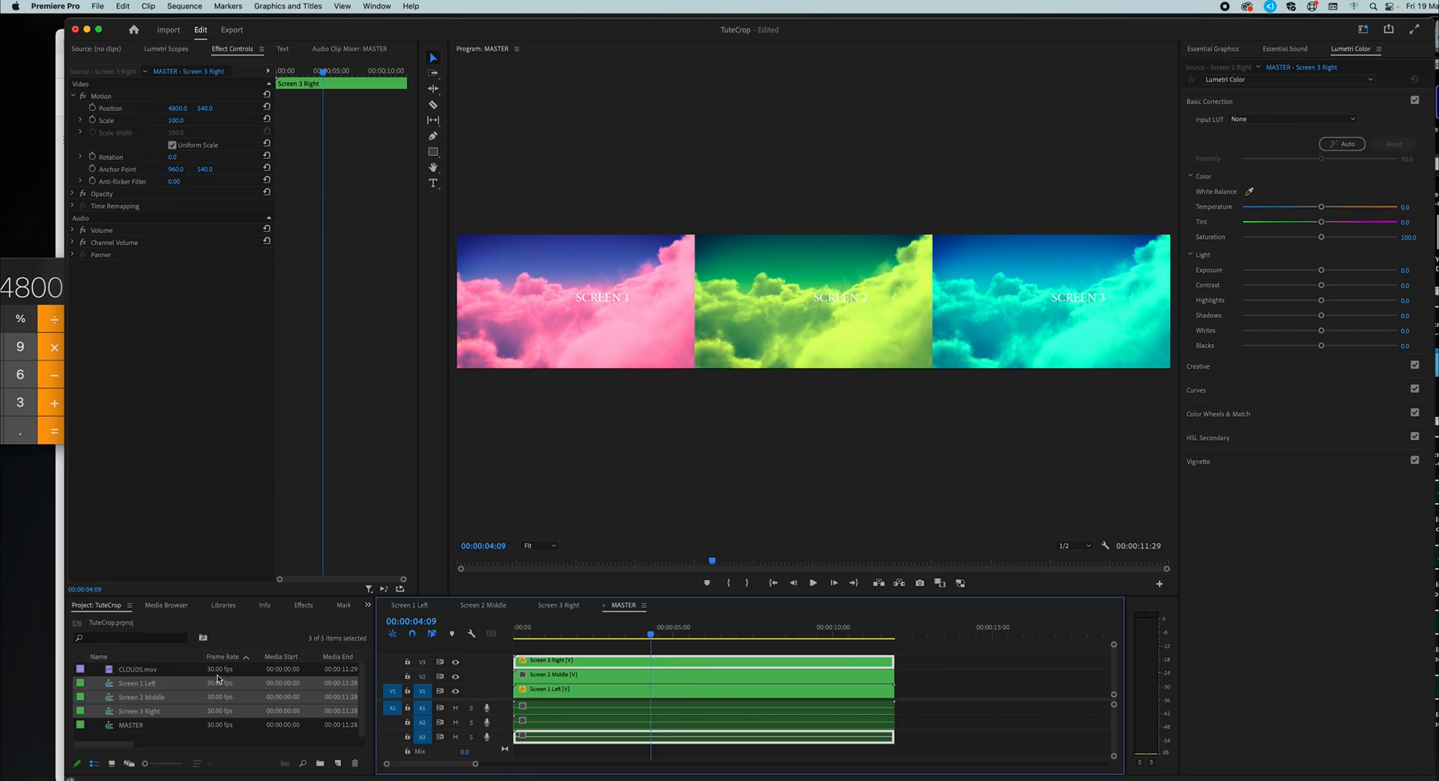
- Place the CLOUDS.mov clip on a new track V4 at the start of MASTER, above the three screen clips
click(135, 725)
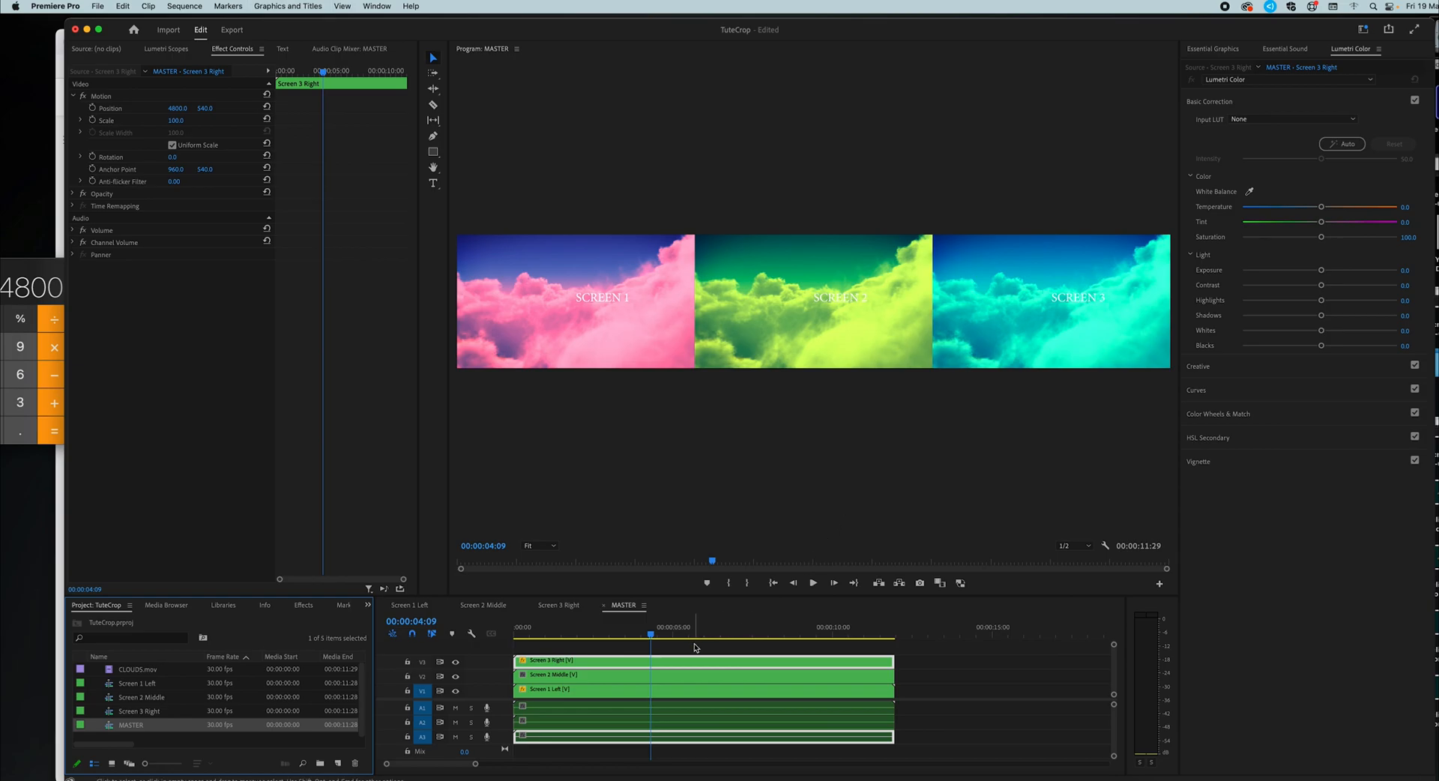
click(547, 650)
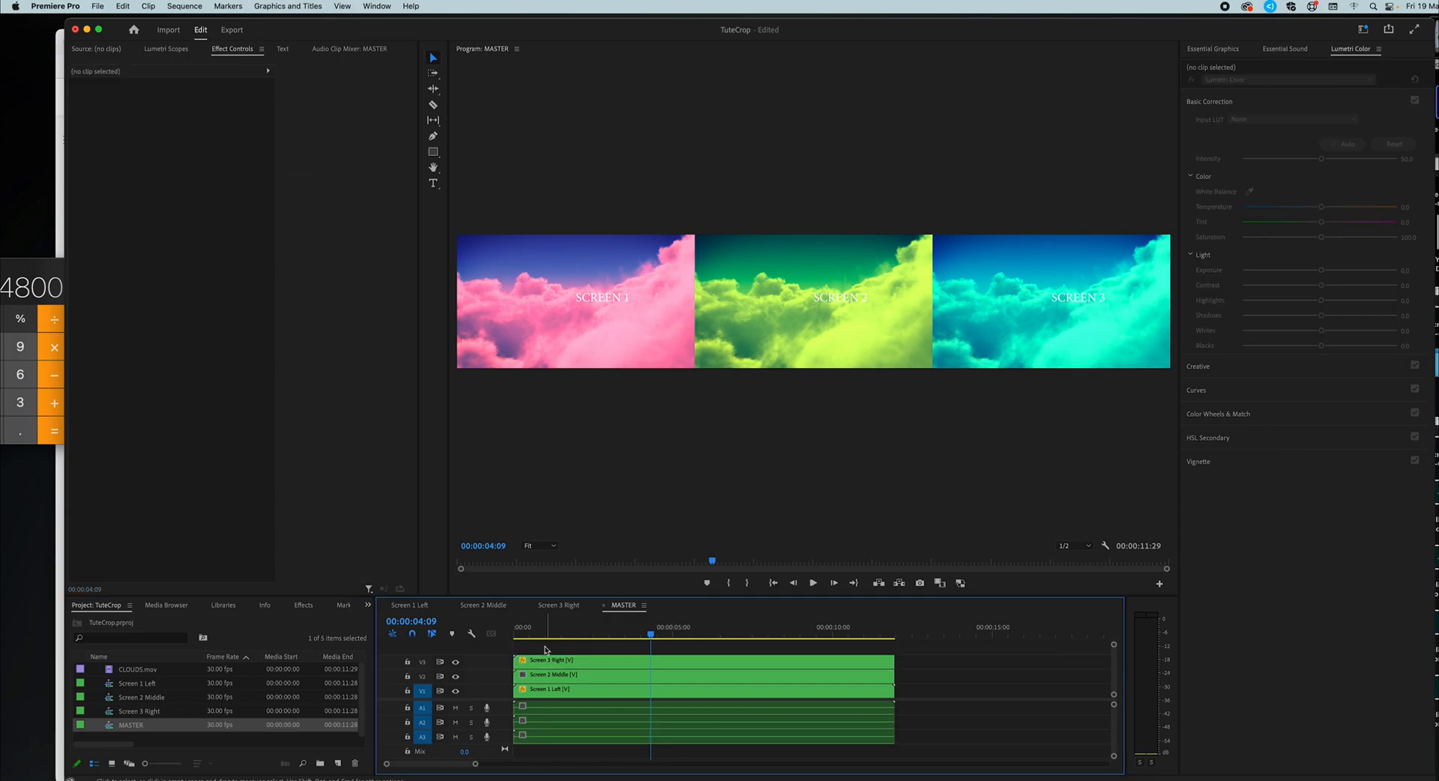
click(127, 670)
mouse_move(511, 629)
mouse_down()
mouse_move(547, 649)
mouse_move(519, 651)
mouse_up()
- Scale the CLOUDS.mov clip on V4 down to about 35% and place it over the first screen
click(180, 121)
text(59)
key(Return)
mouse_move(180, 120)
mouse_down()
mouse_move(162, 121)
mouse_move(255, 109)
mouse_move(70, 110)
mouse_move(401, 109)
mouse_move(205, 118)
mouse_up()
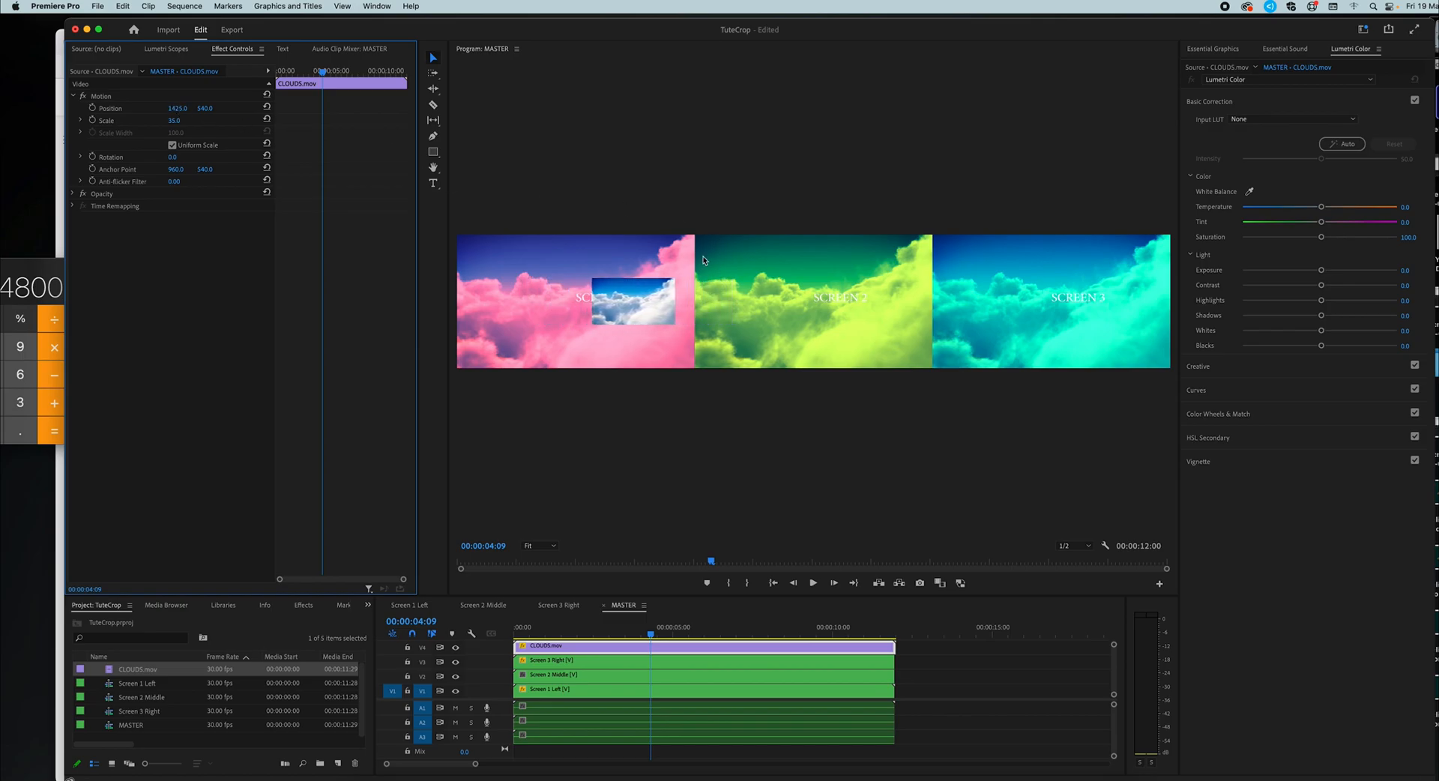
click(688, 344)
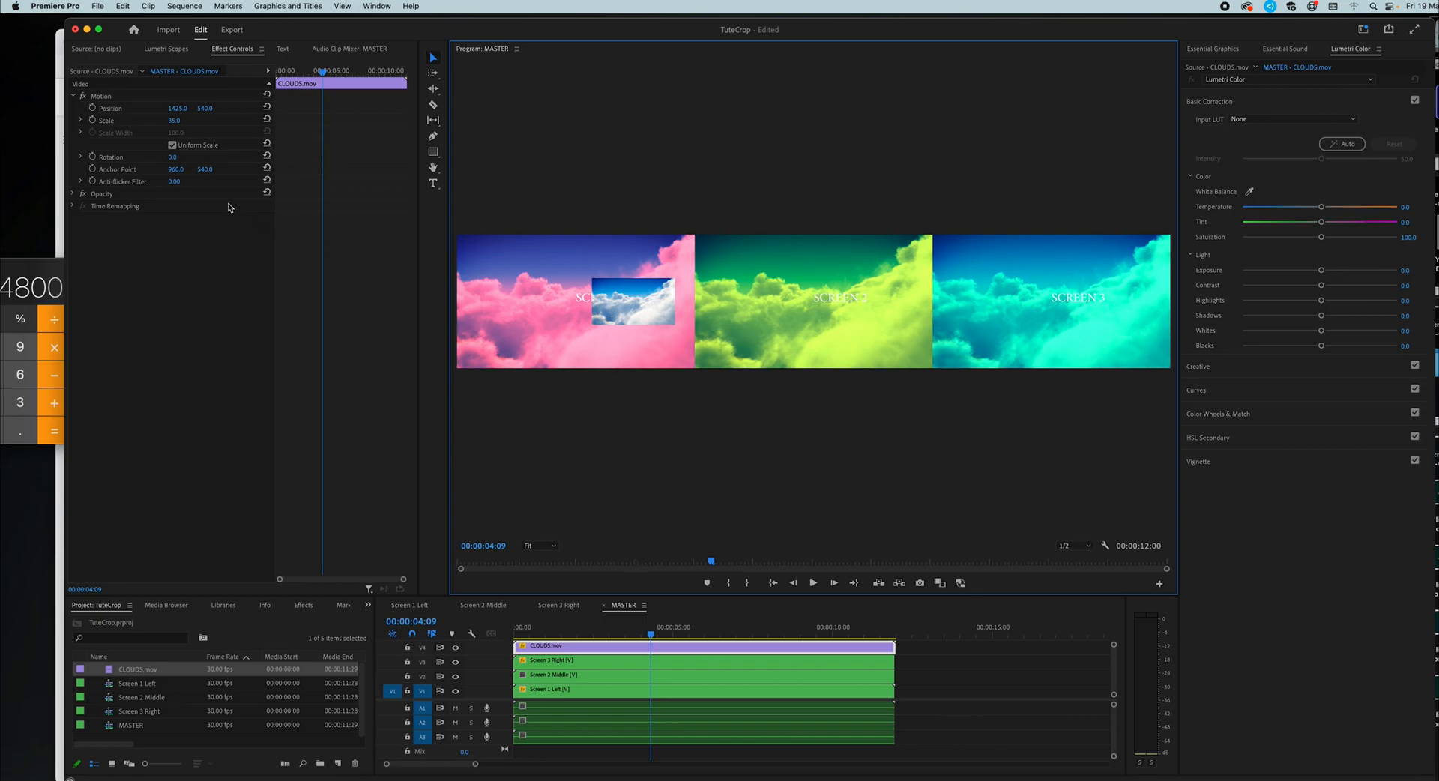
- Keyframe the position of the V4 CLOUDS.mov clip from horizontal 312 at its start to the third screen at its end
drag(178, 108, 333, 108)
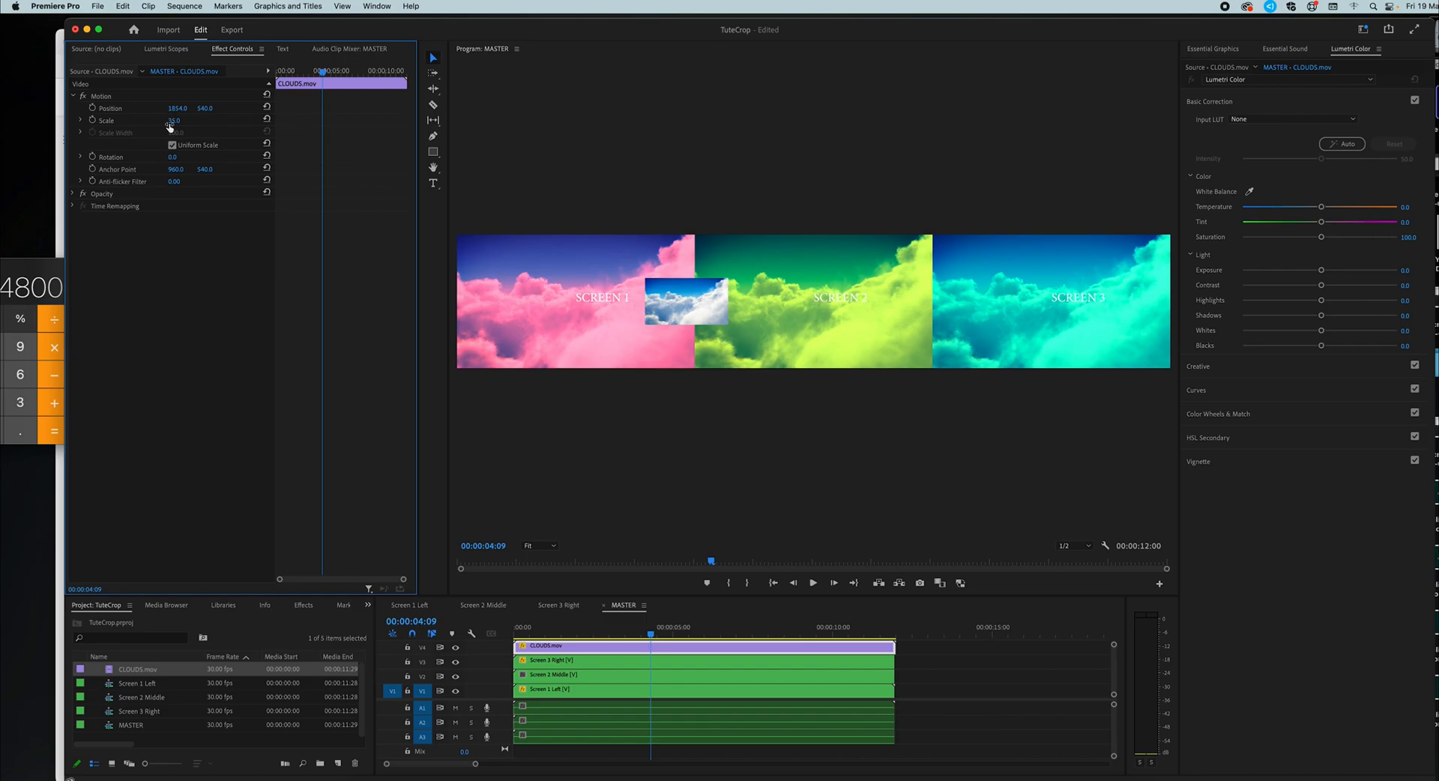
drag(179, 108, 106, 114)
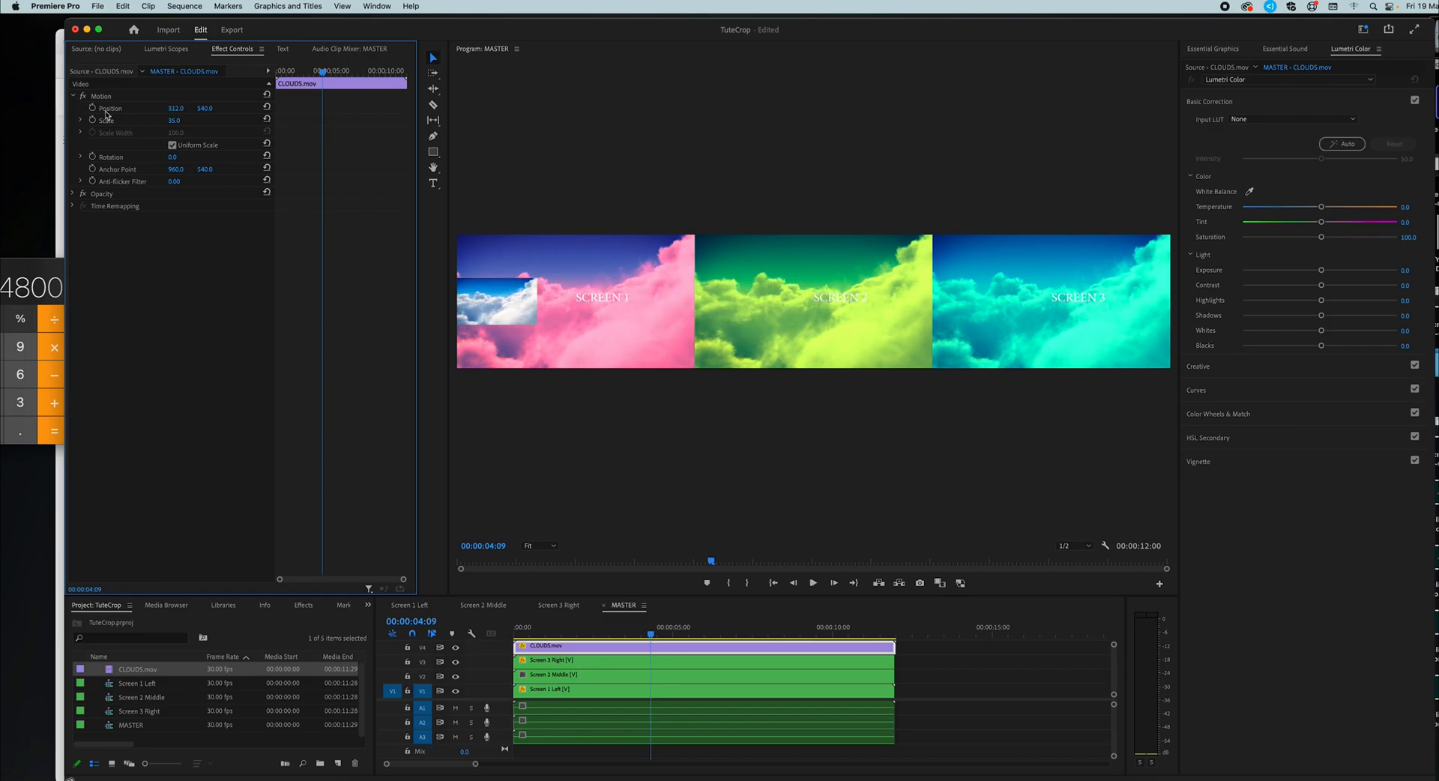
click(93, 108)
drag(321, 108, 264, 119)
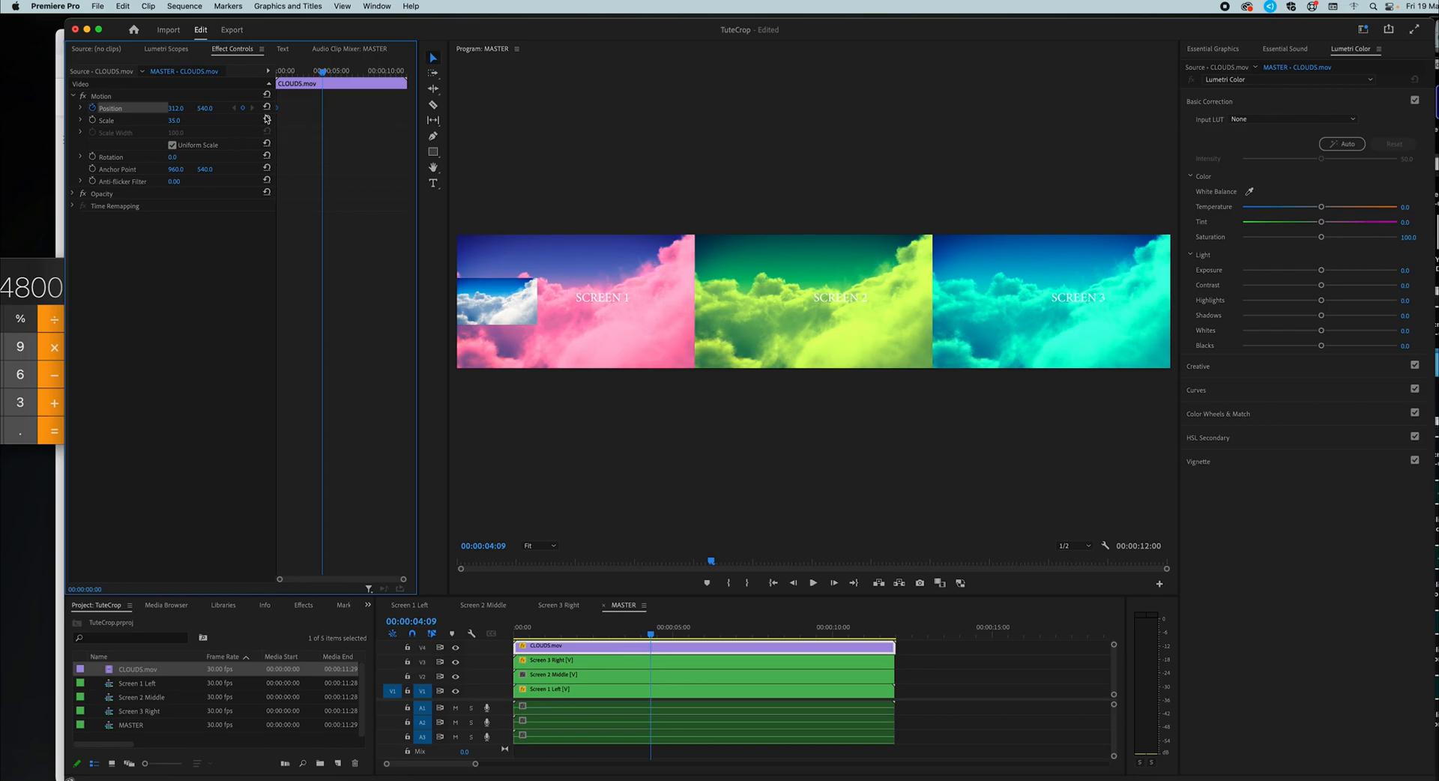
drag(166, 111, 542, 110)
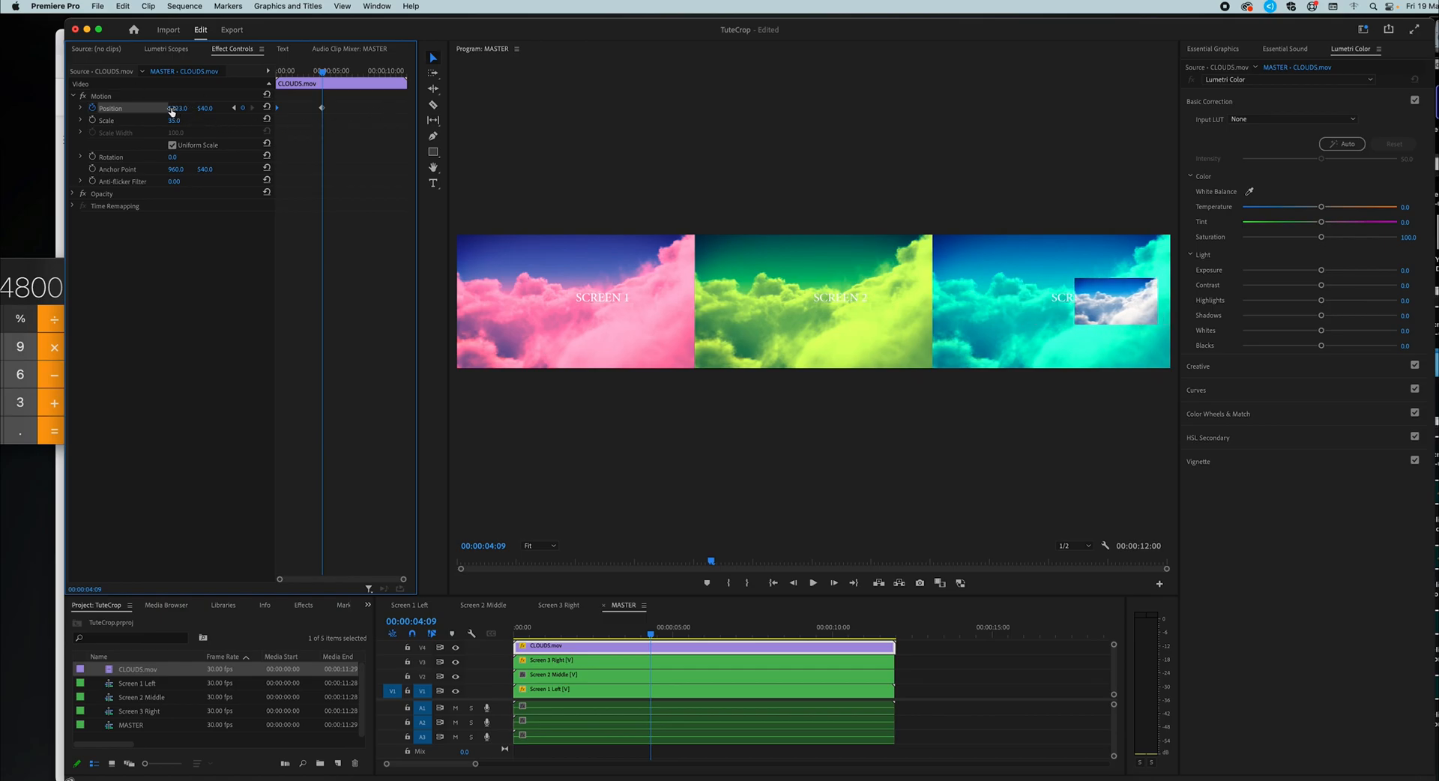
drag(321, 109, 415, 117)
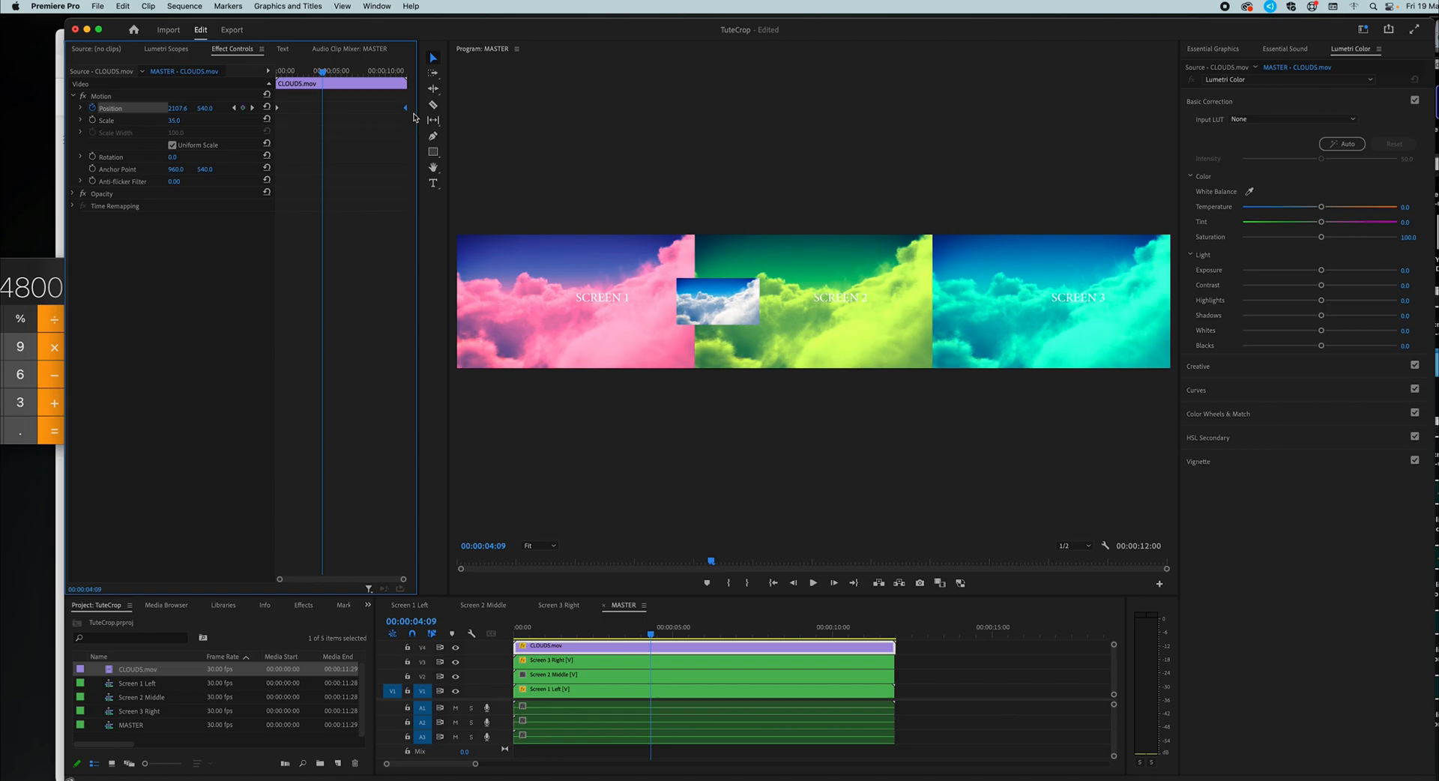
- Play MASTER from the start to review the small CLOUDS.mov clip moving across the three screens
drag(609, 630, 495, 642)
key(space)
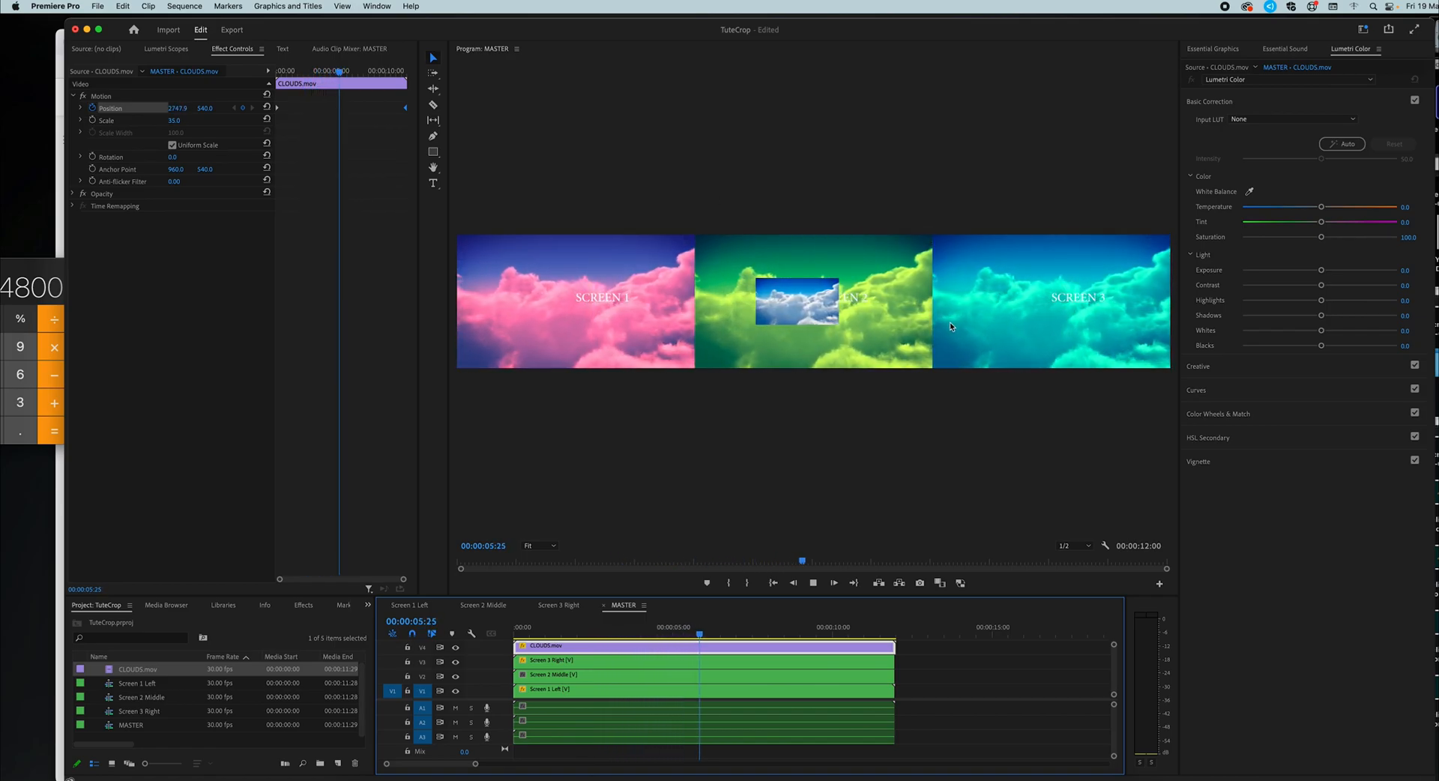
drag(822, 630, 618, 635)
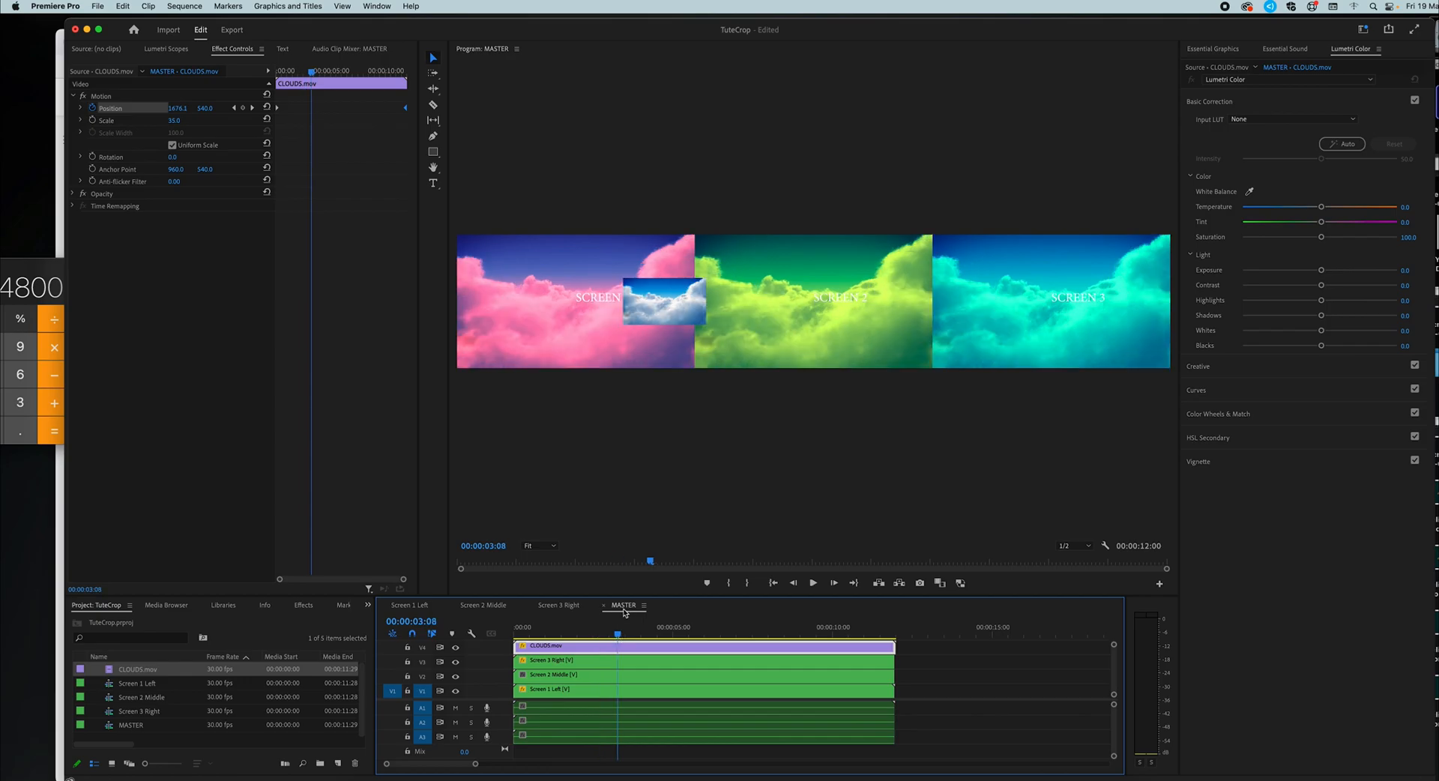
drag(921, 648, 848, 692)
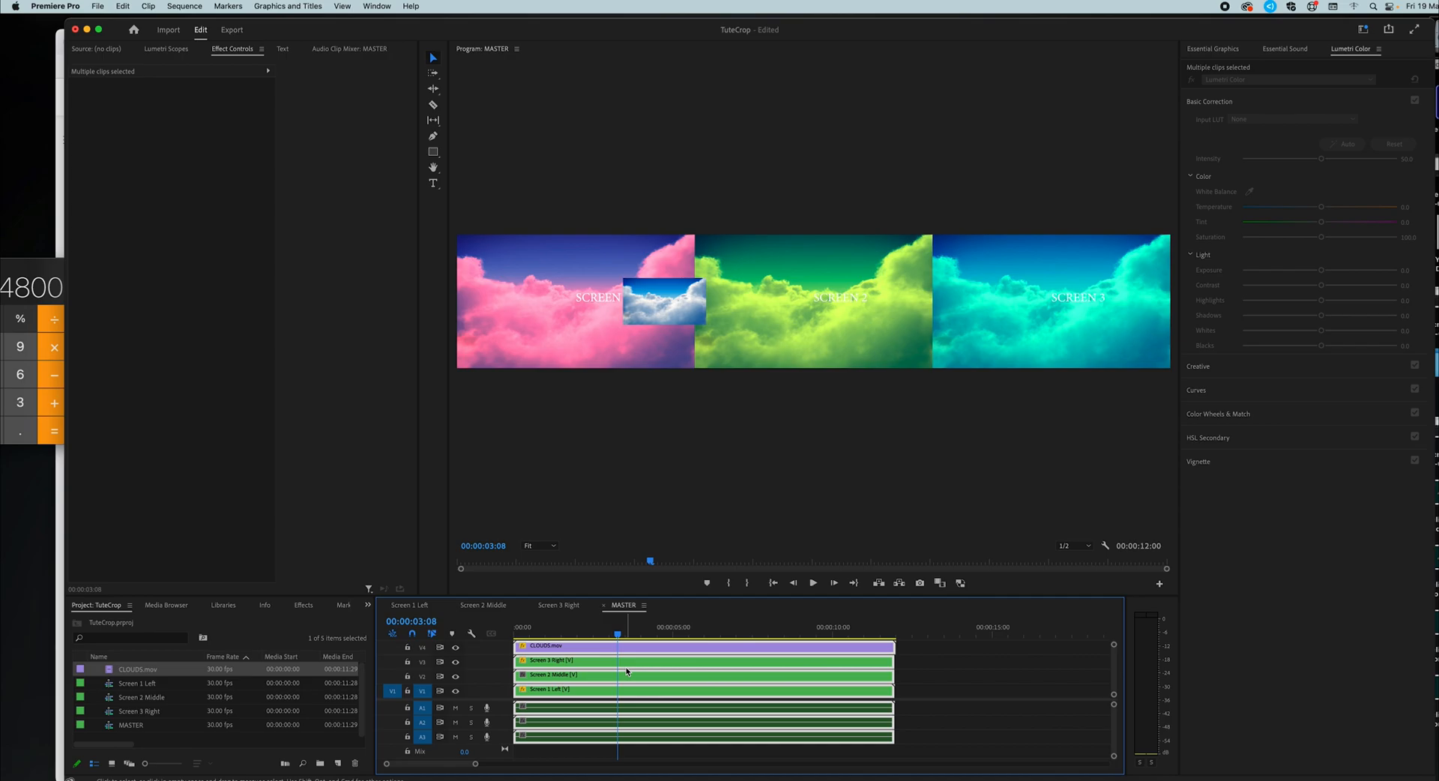
shift+click(144, 688)
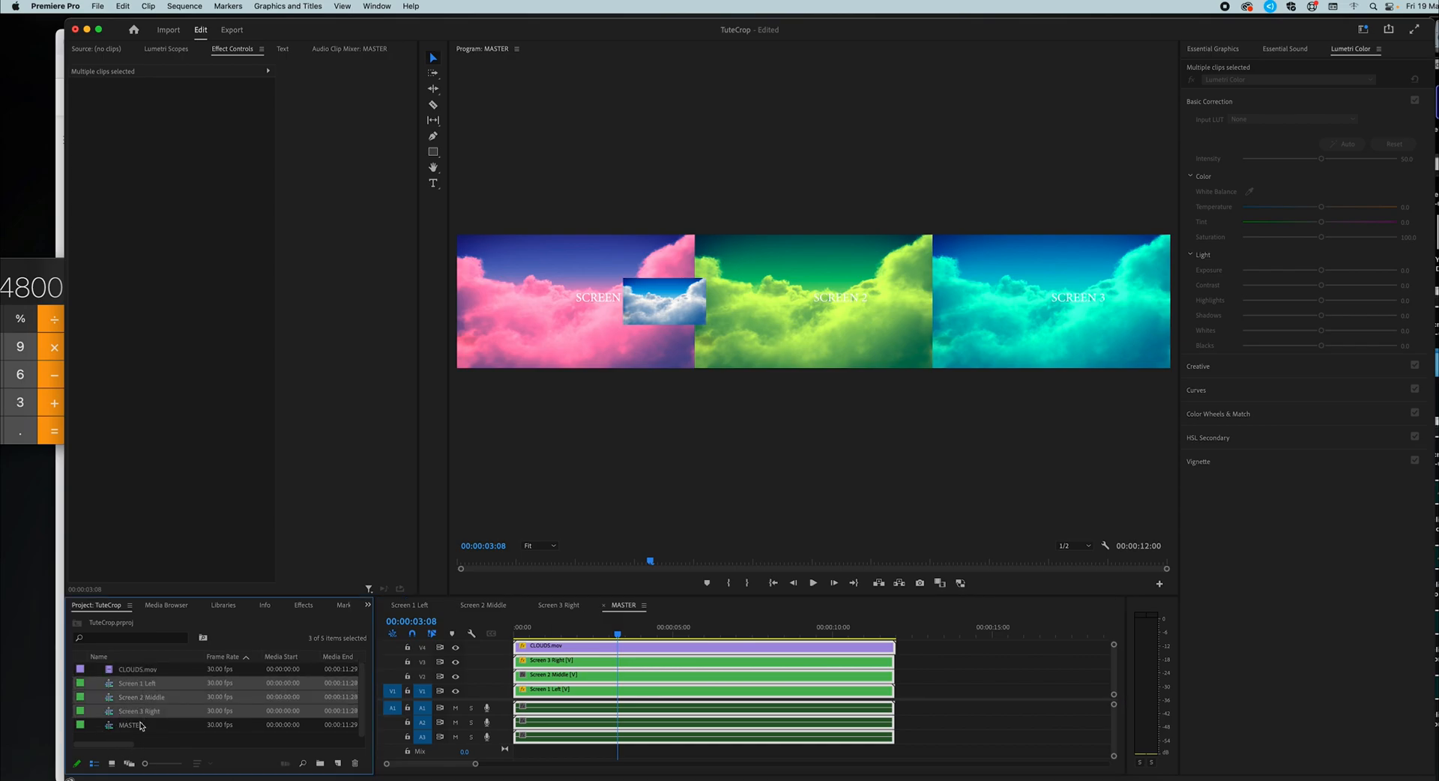
click(140, 724)
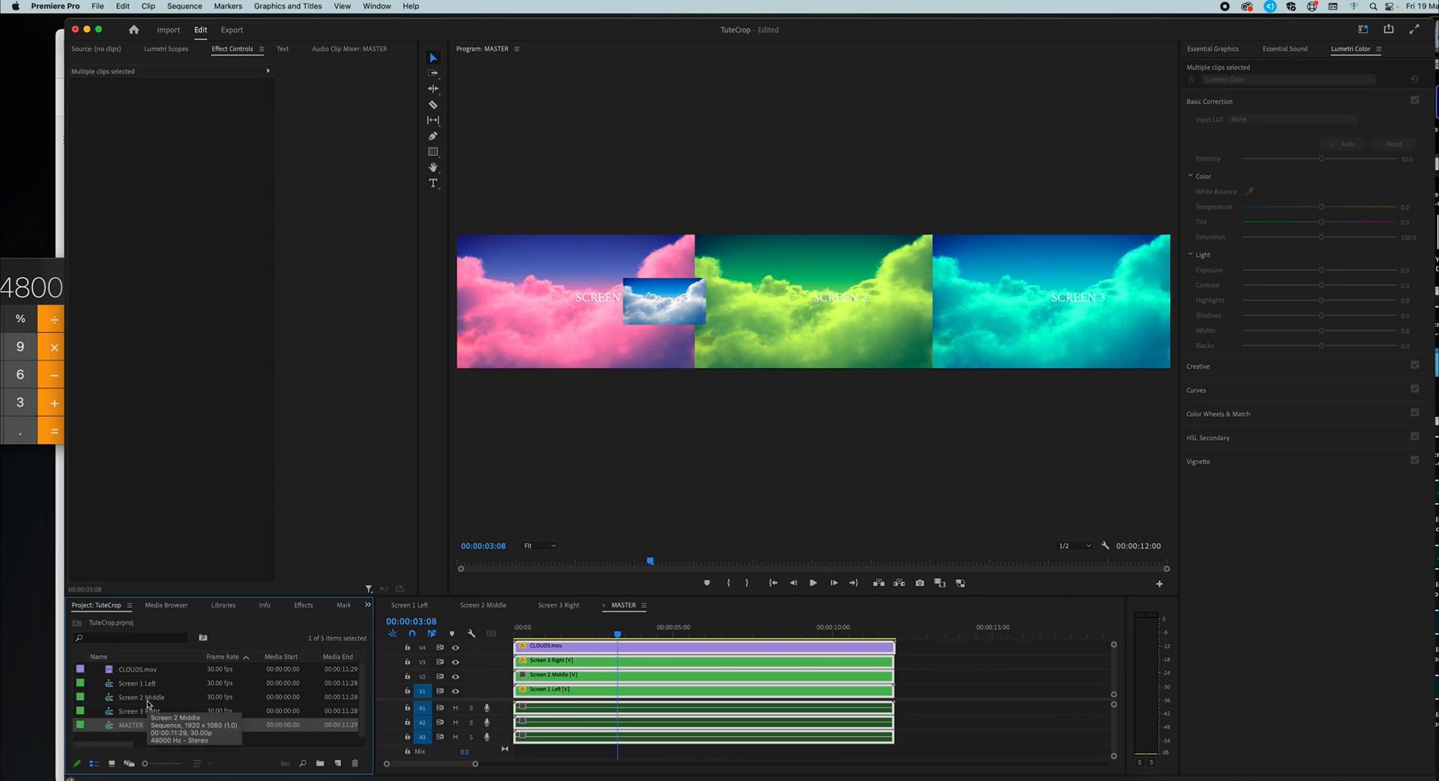
click(943, 701)
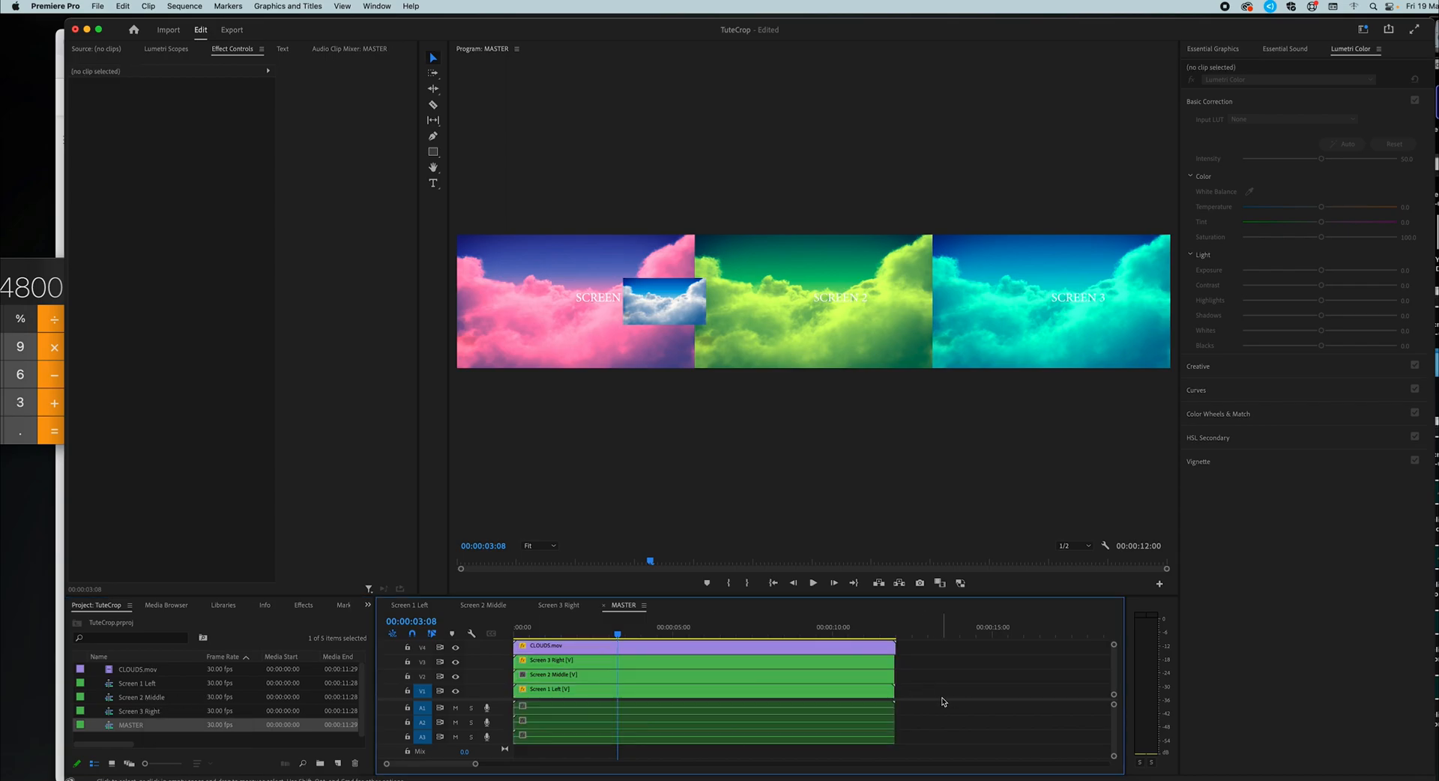
drag(575, 638, 552, 646)
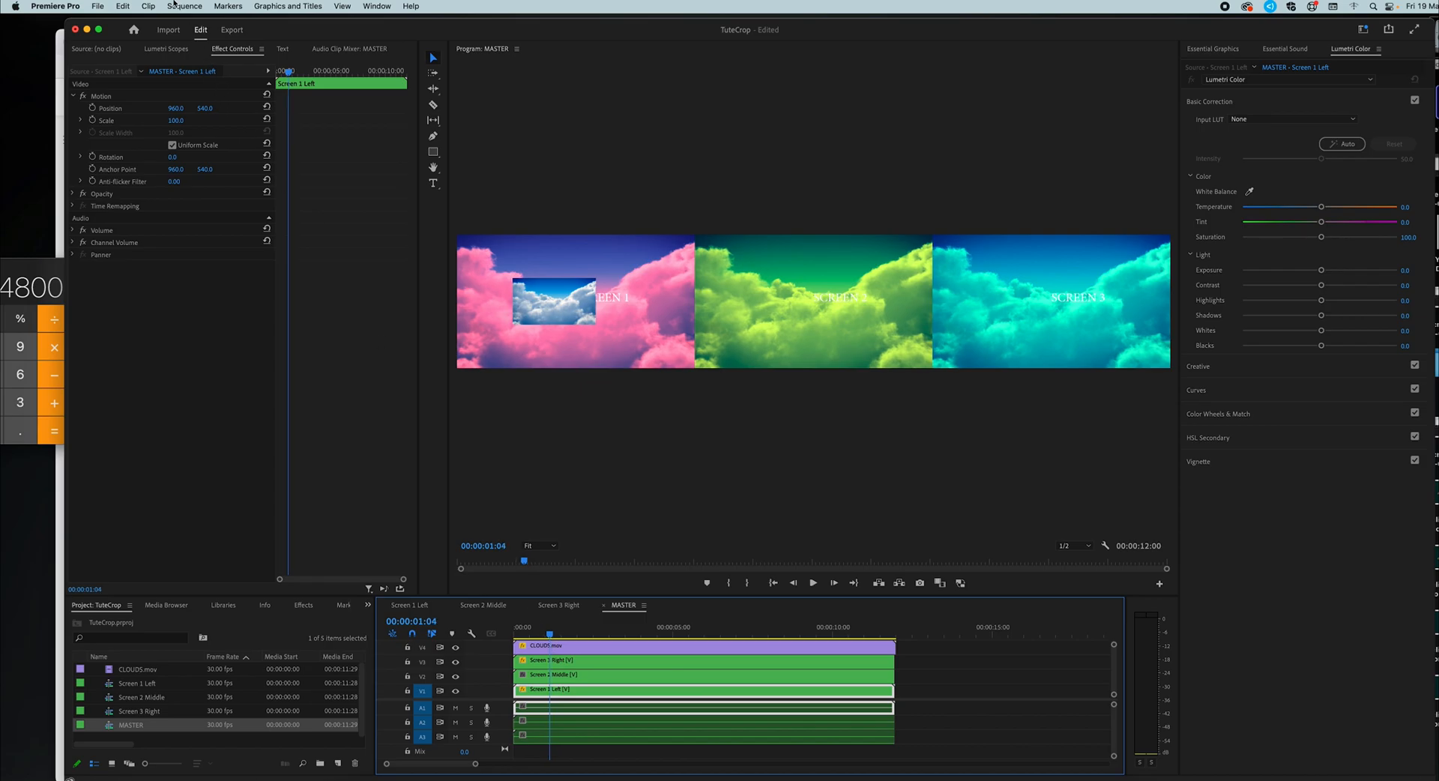
- Send the MASTER sequence from Premiere Pro to the Adobe Media Encoder queue for export
click(96, 6)
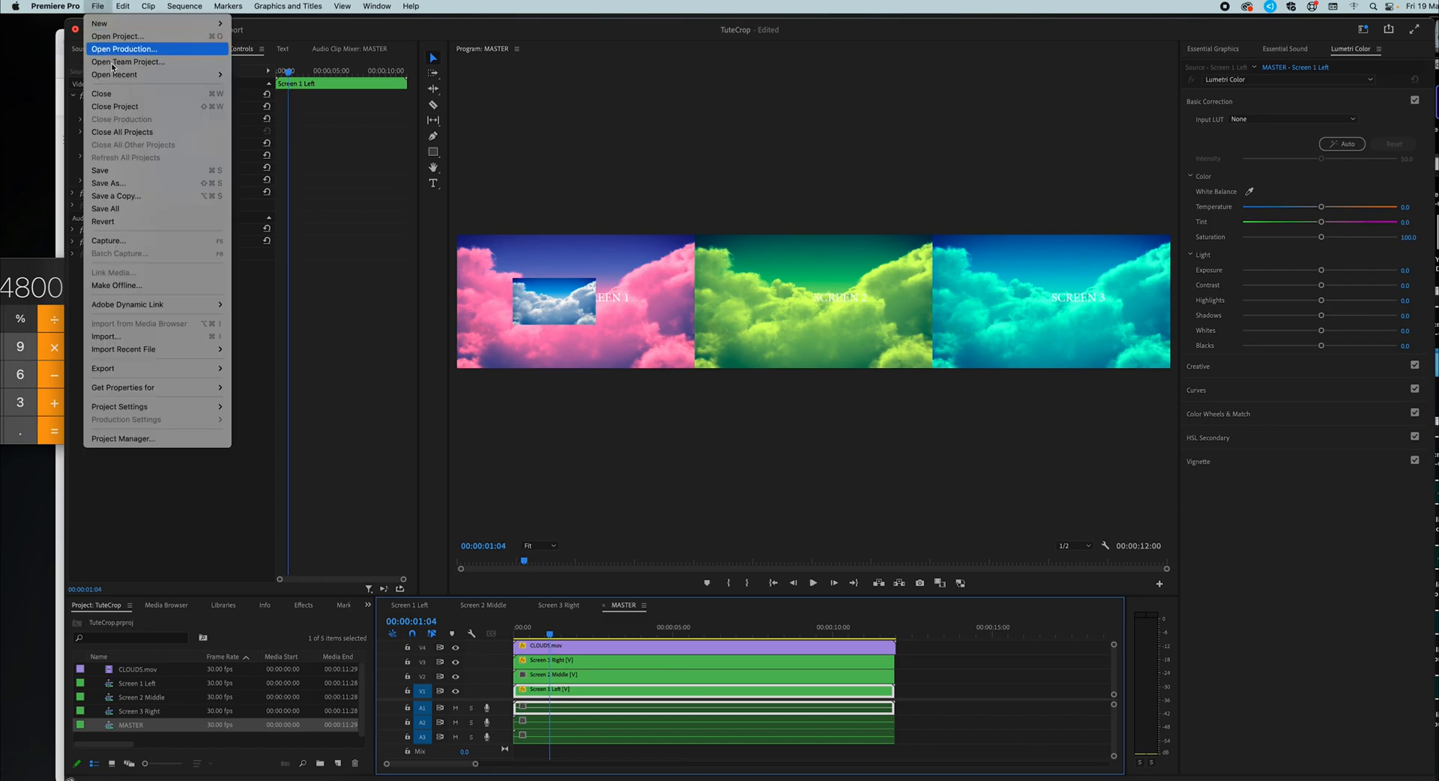
mouse_move(144, 369)
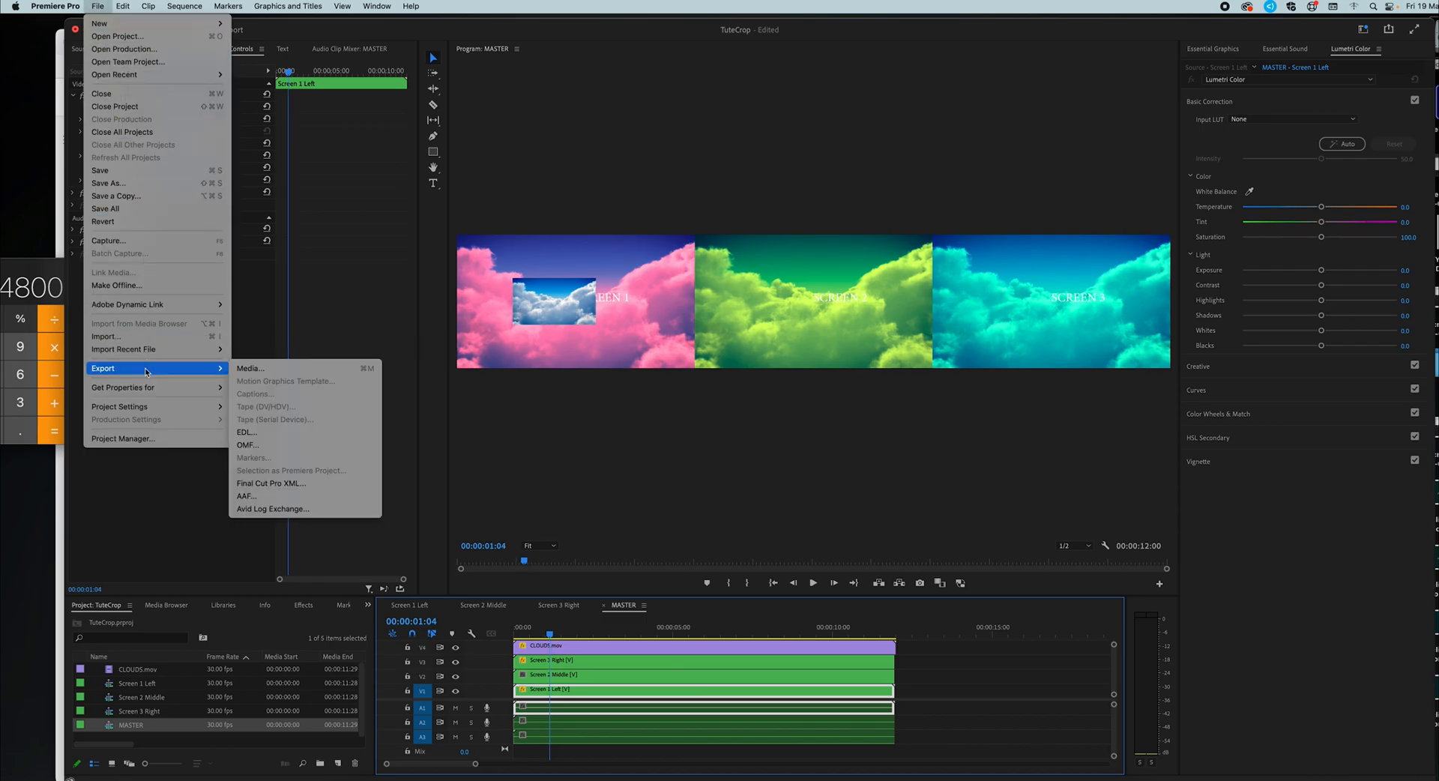
click(254, 369)
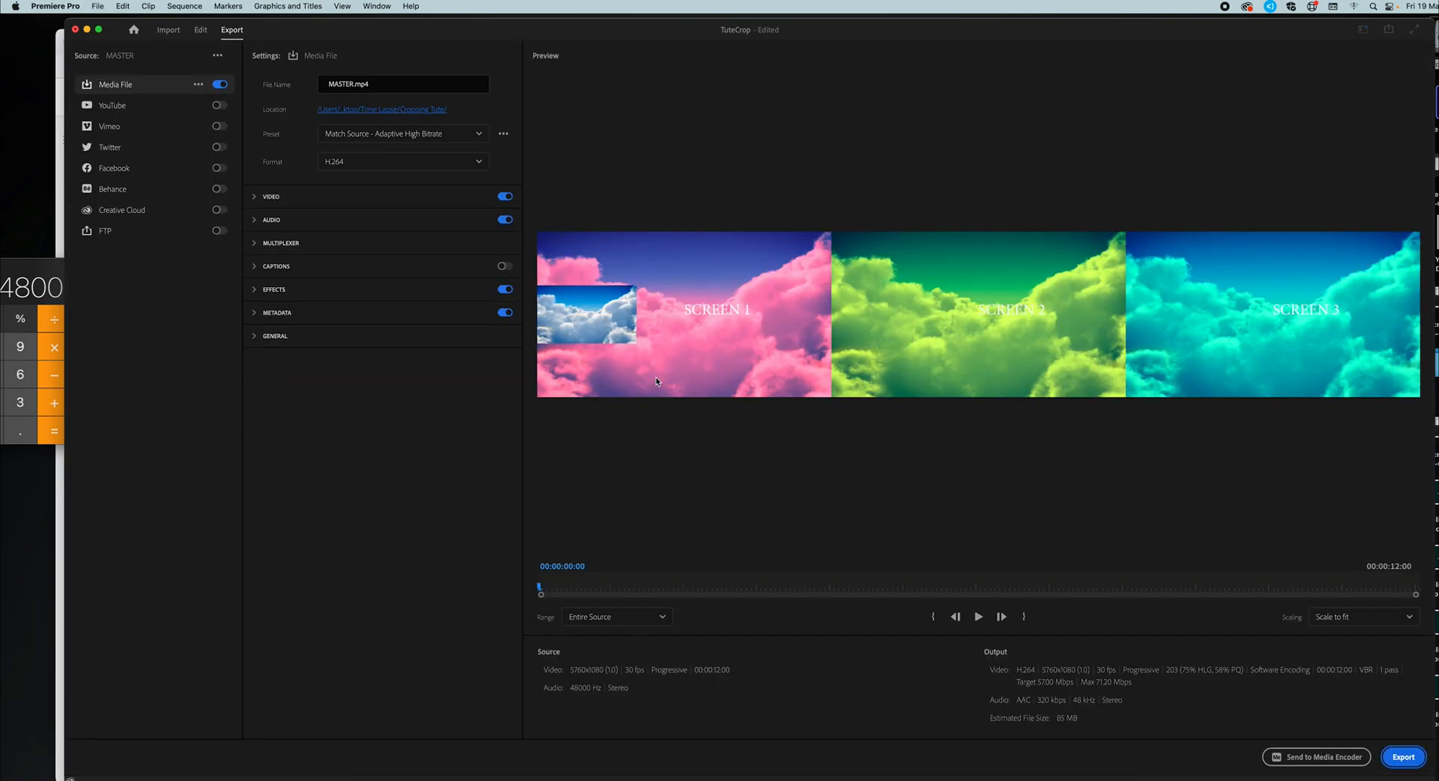
click(1303, 758)
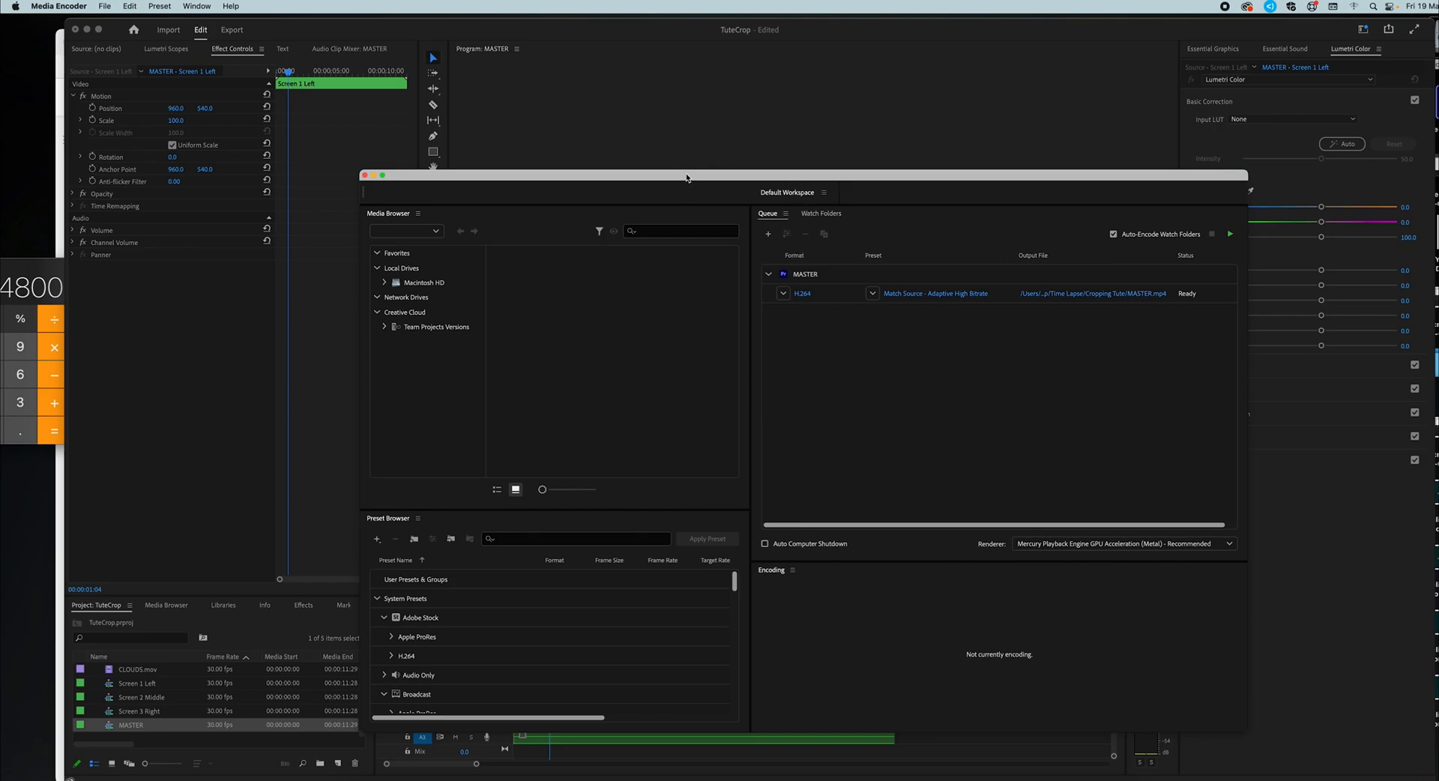
drag(687, 178, 590, 130)
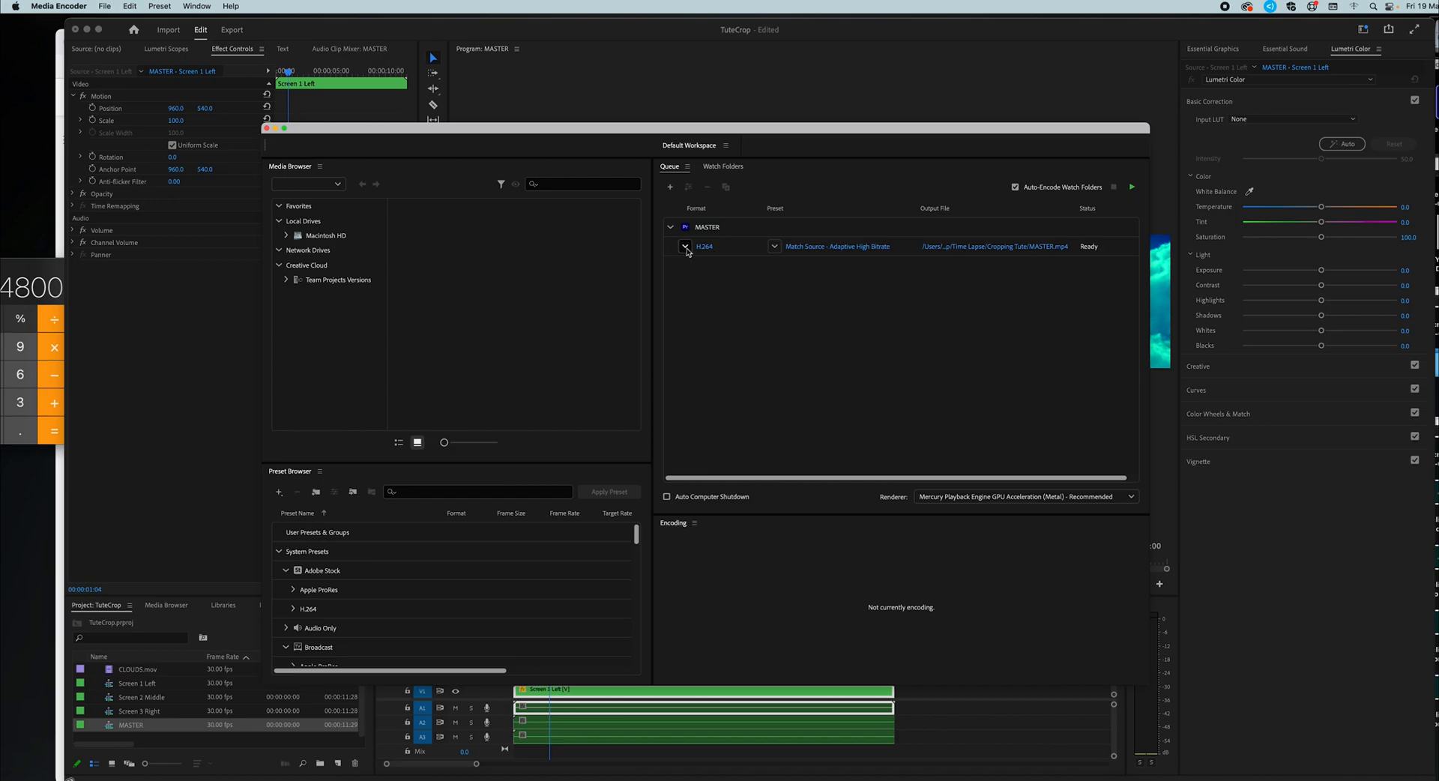
- Set the queued MASTER job's preset to Match Source - Adaptive Low Bitrate
click(775, 247)
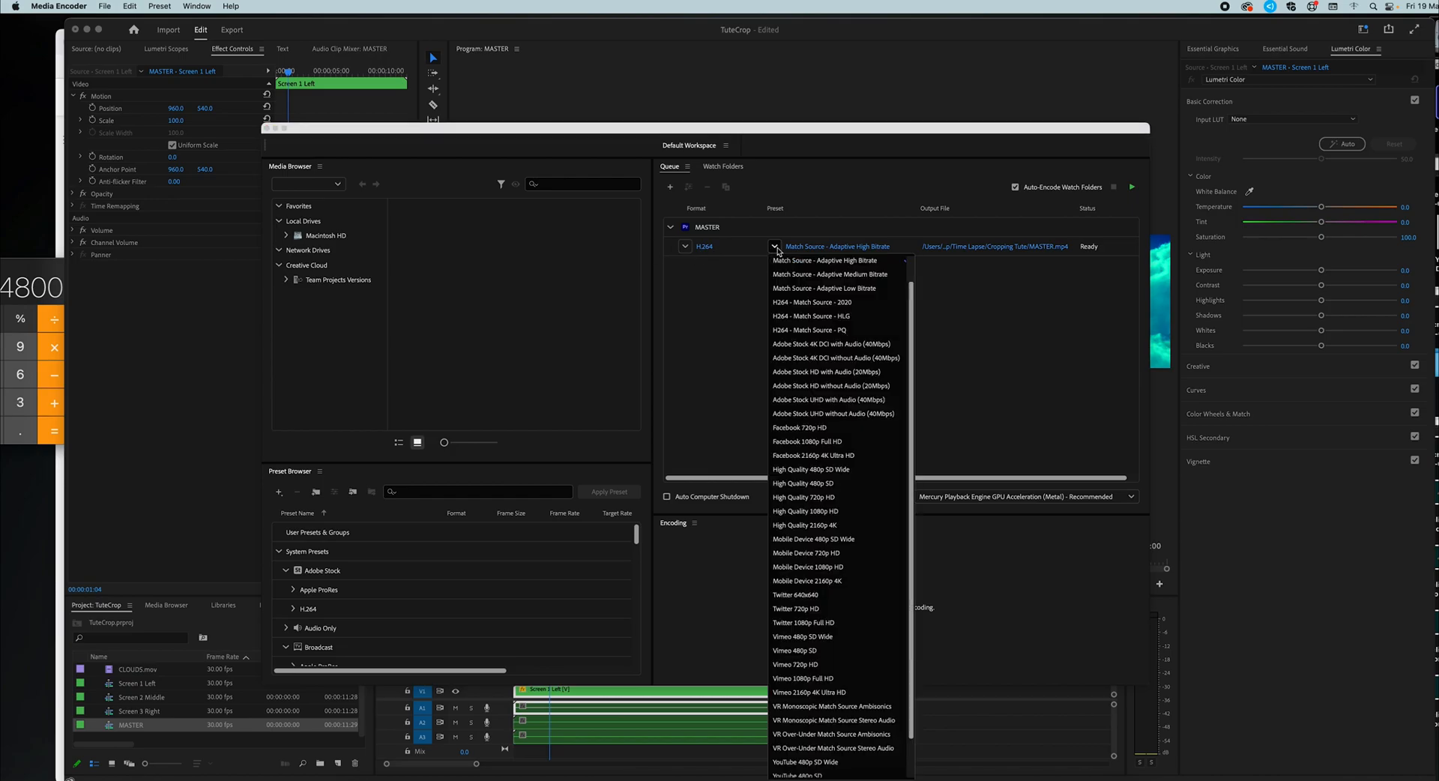
scroll(808, 311, up, 2)
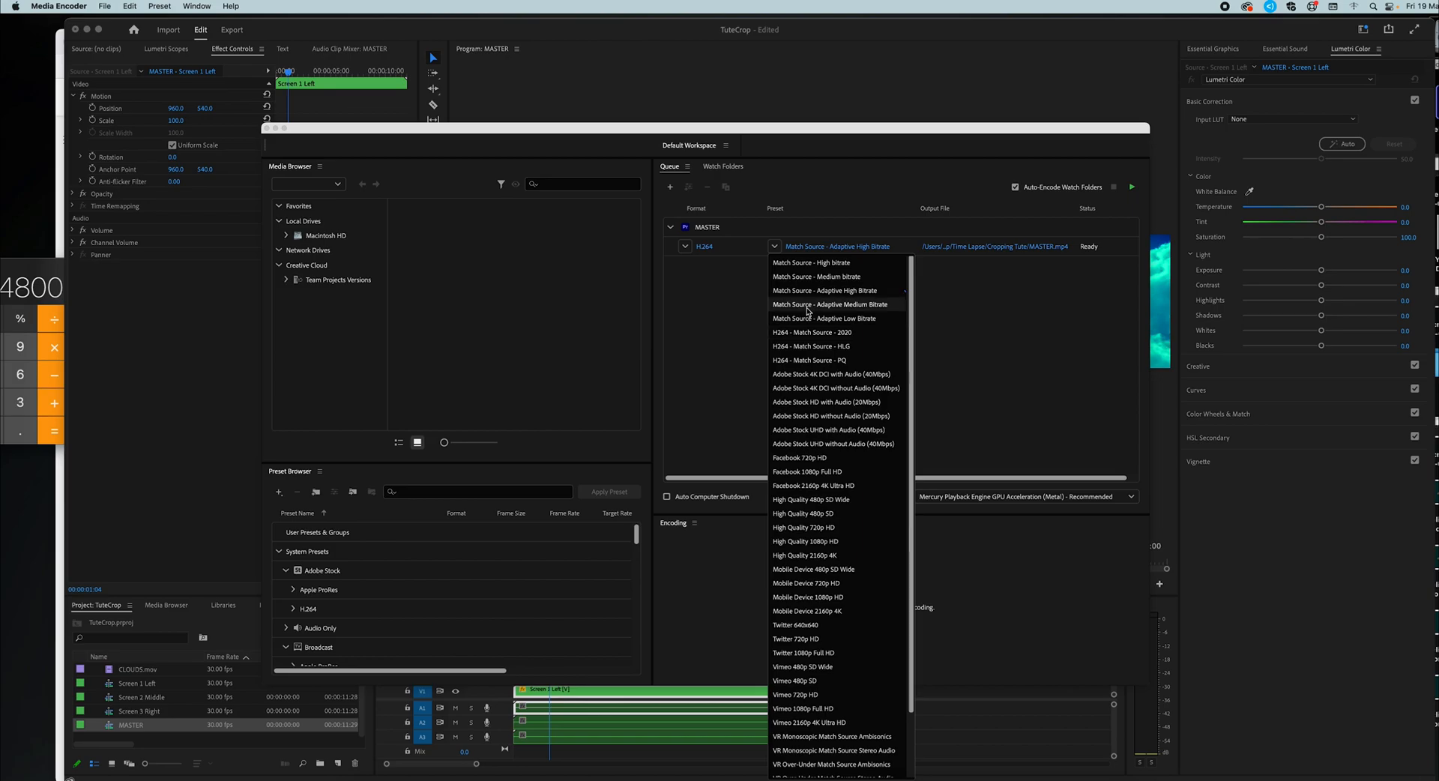
click(807, 318)
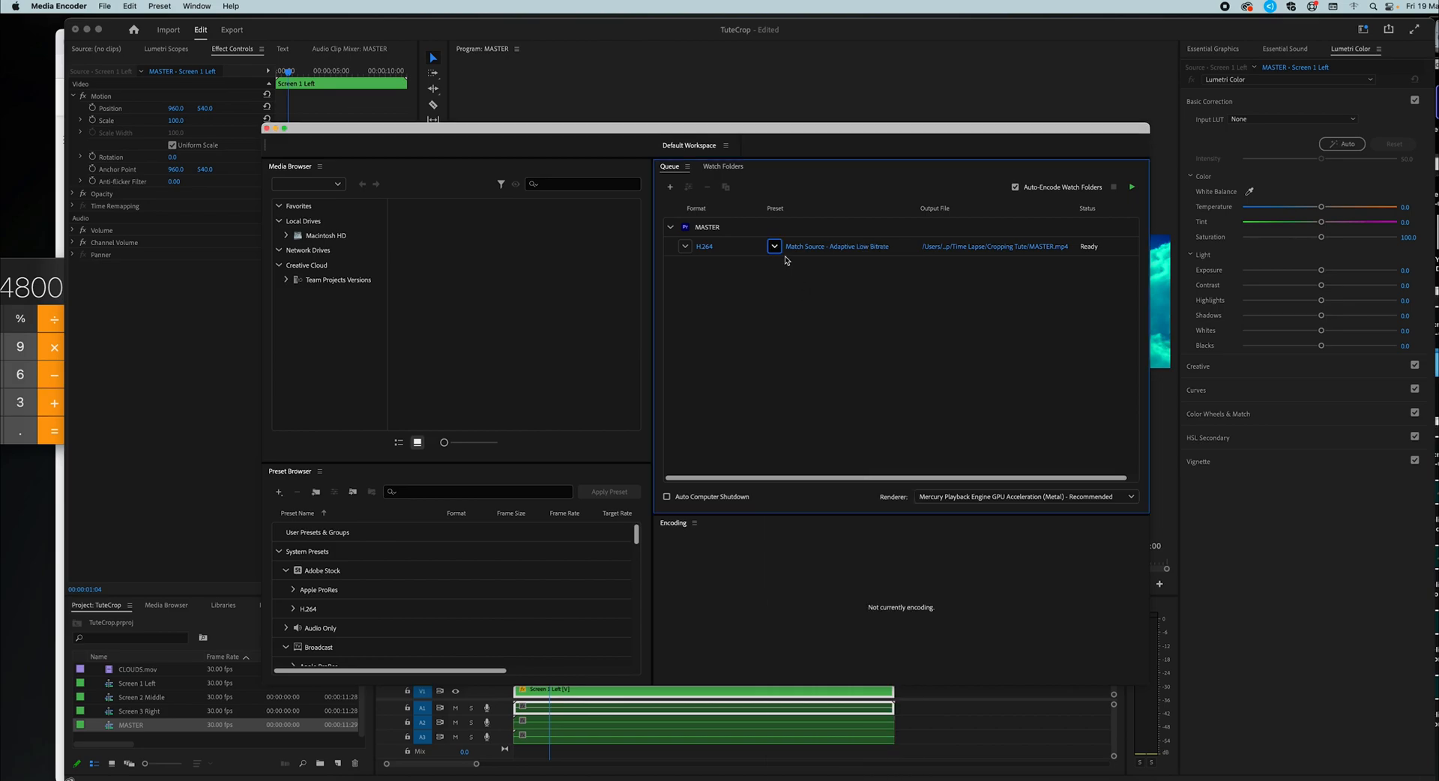
- Open the MASTER job's export settings and enable cropping of the output video on the source view
mouse_move(800, 247)
click(818, 249)
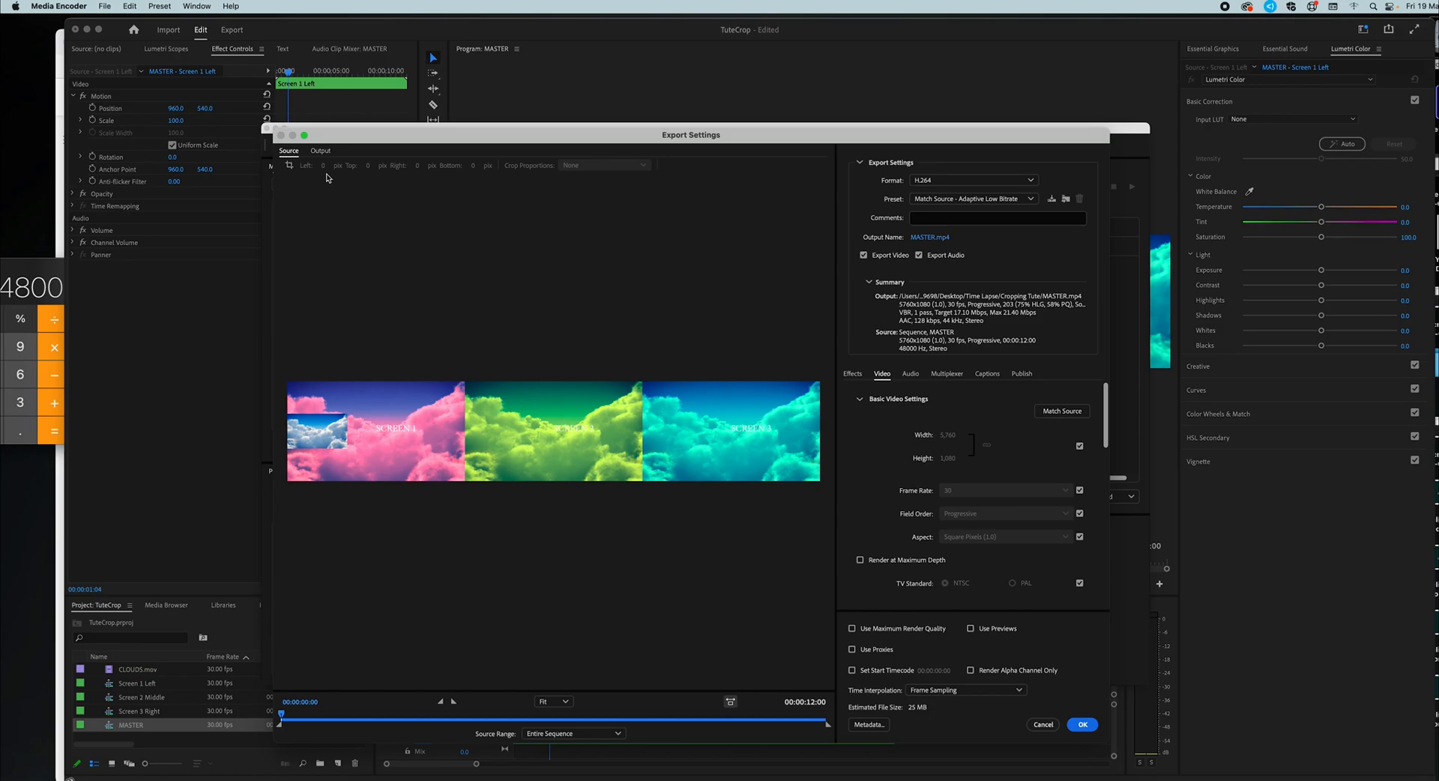
click(320, 151)
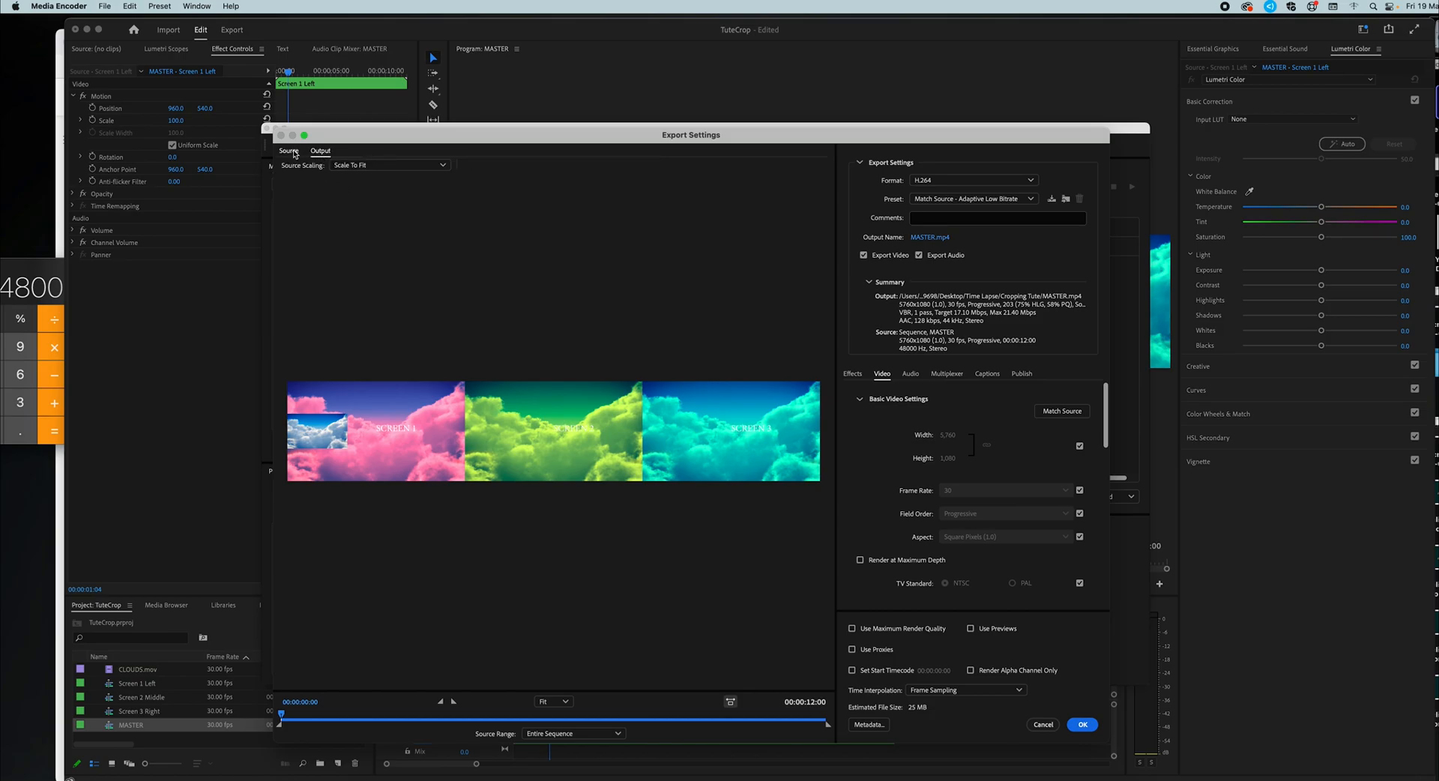
click(289, 151)
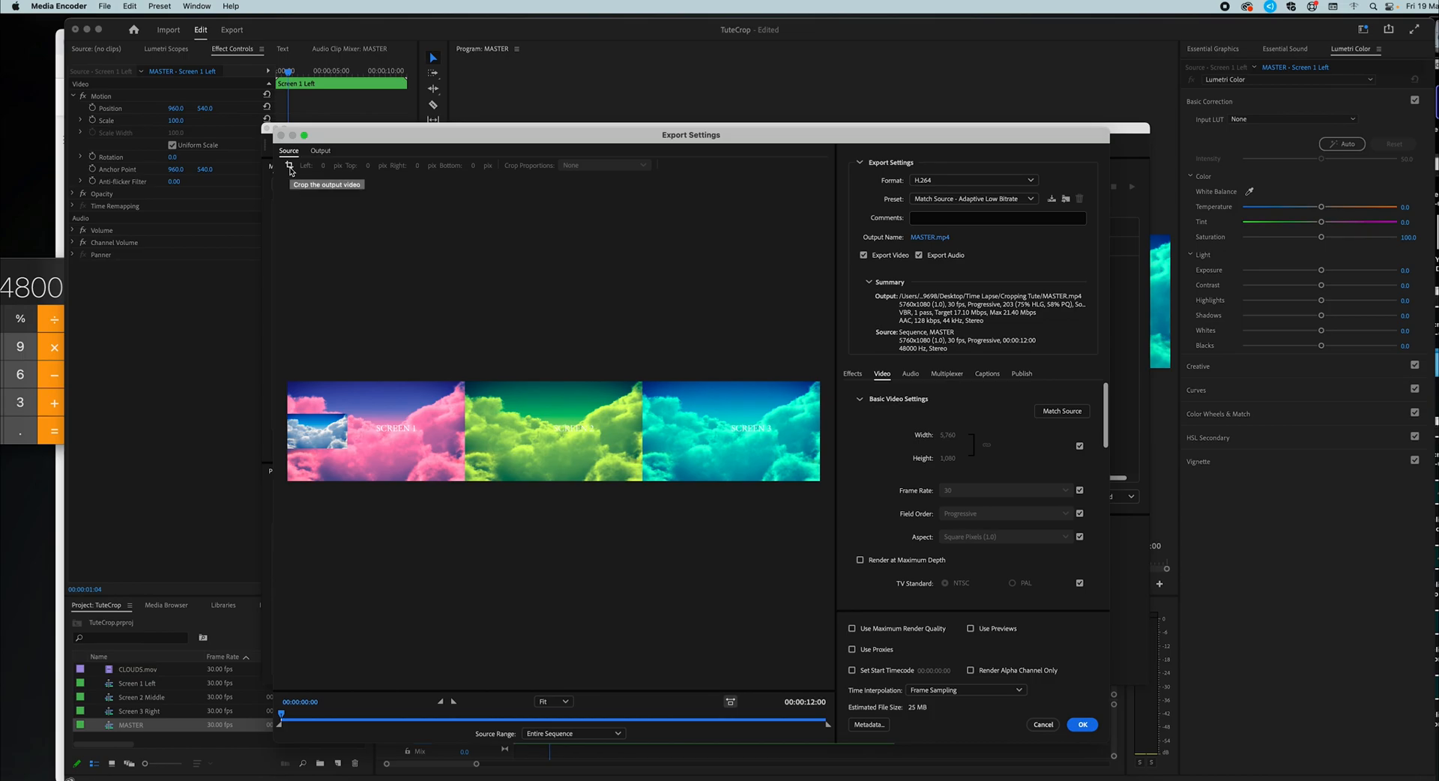
click(289, 166)
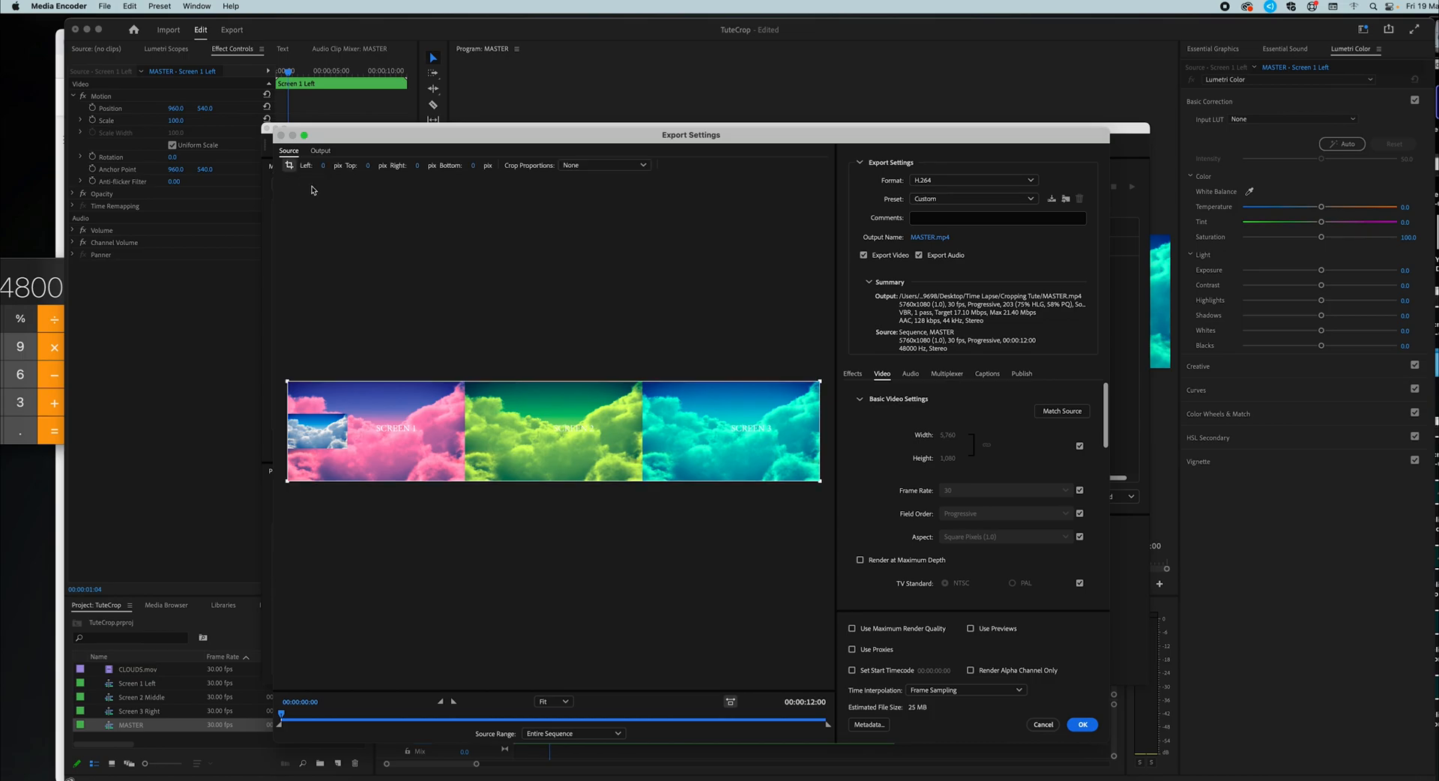
- Try to crop the source freehand to the first screen, cutting about 3732 px from the right side
click(578, 164)
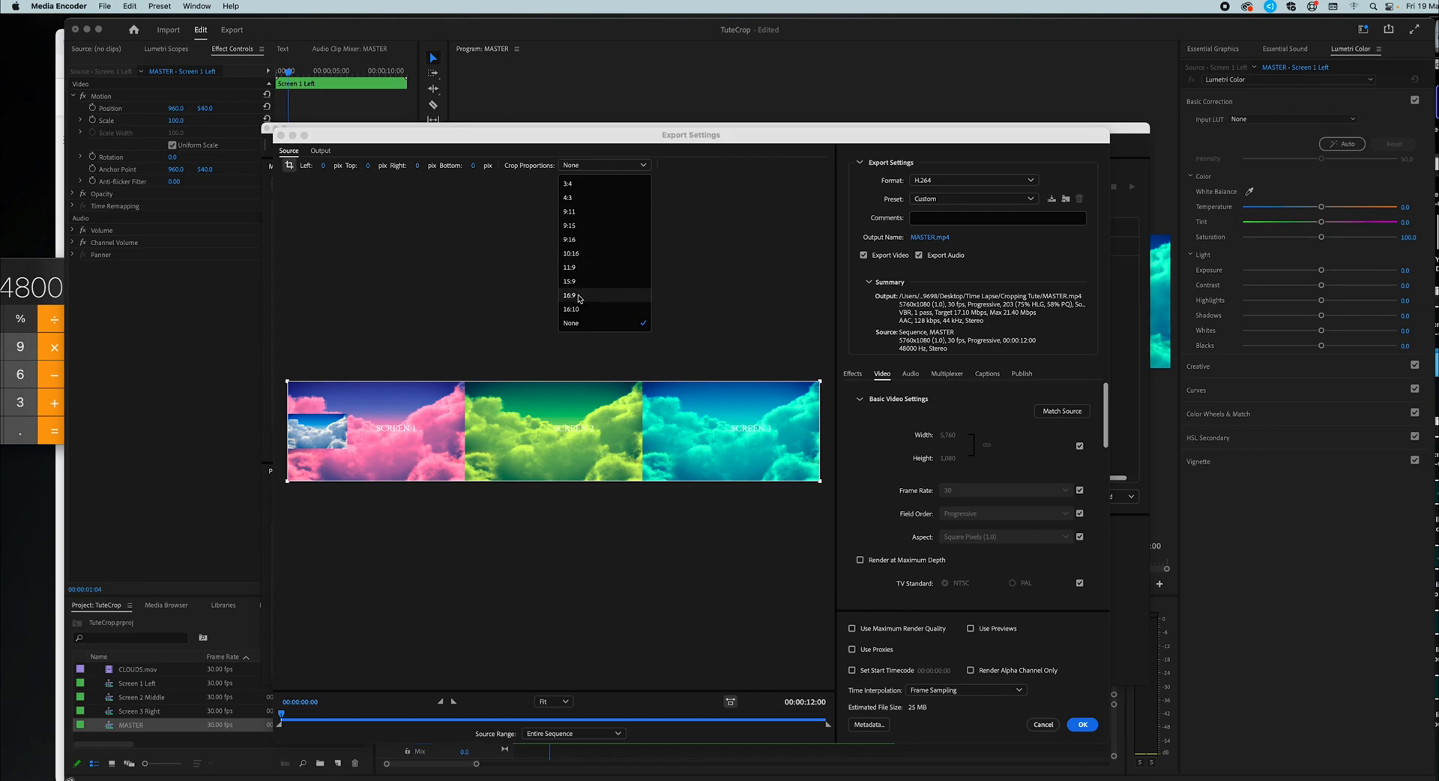
click(473, 167)
drag(331, 174, 459, 215)
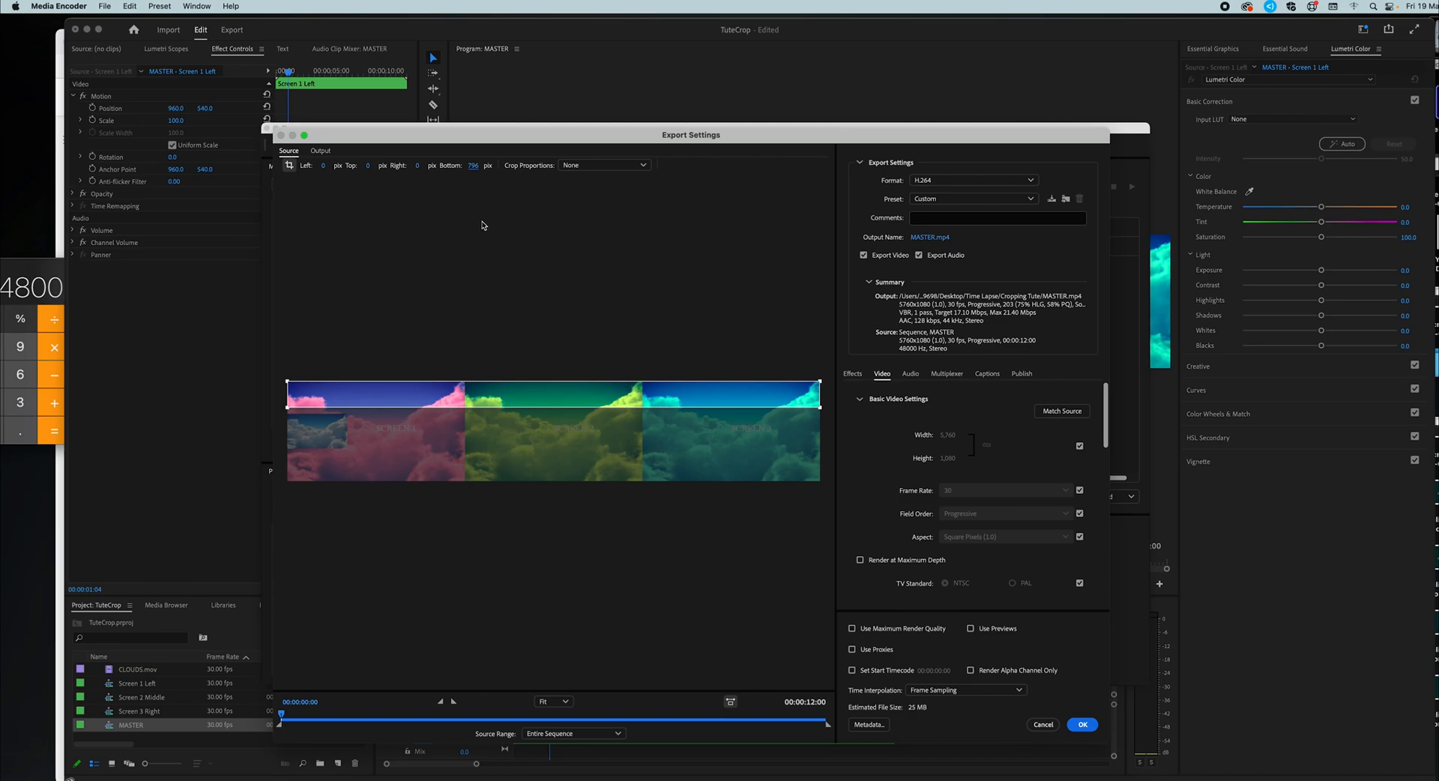
drag(819, 410, 466, 621)
click(417, 166)
text(300)
key(Return)
drag(468, 382, 473, 382)
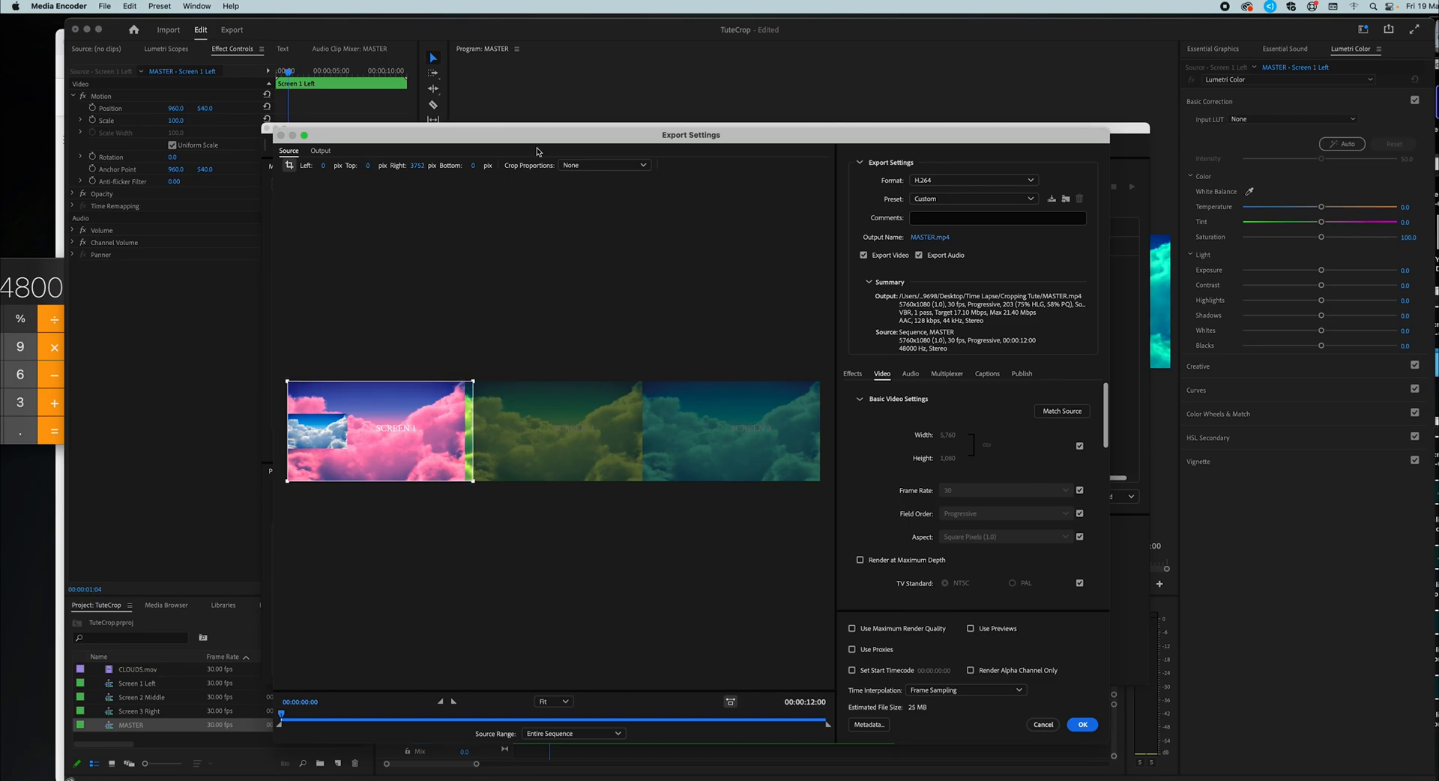
- Set the crop proportions to 16:9 and fit the crop frame exactly over the first screen
click(587, 166)
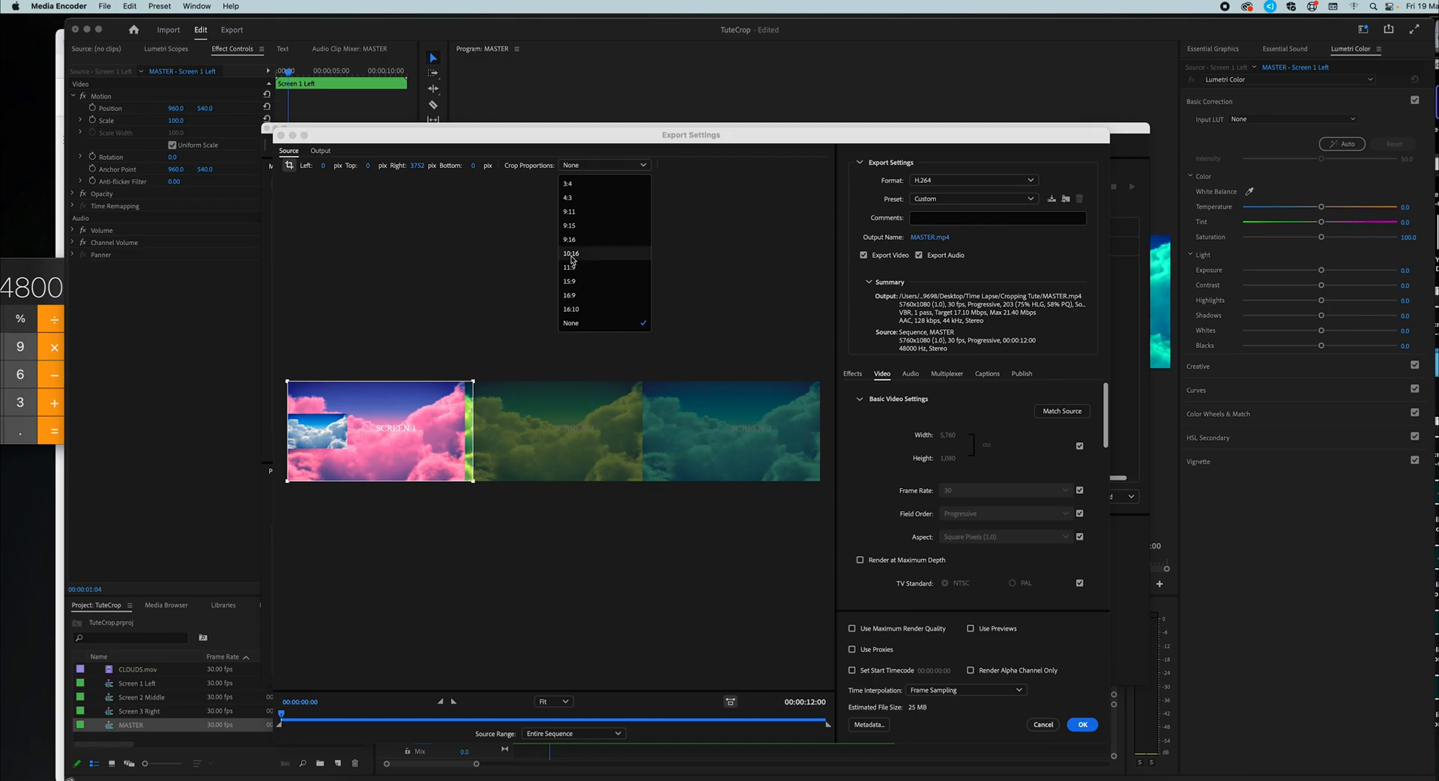
click(570, 295)
drag(561, 424, 263, 376)
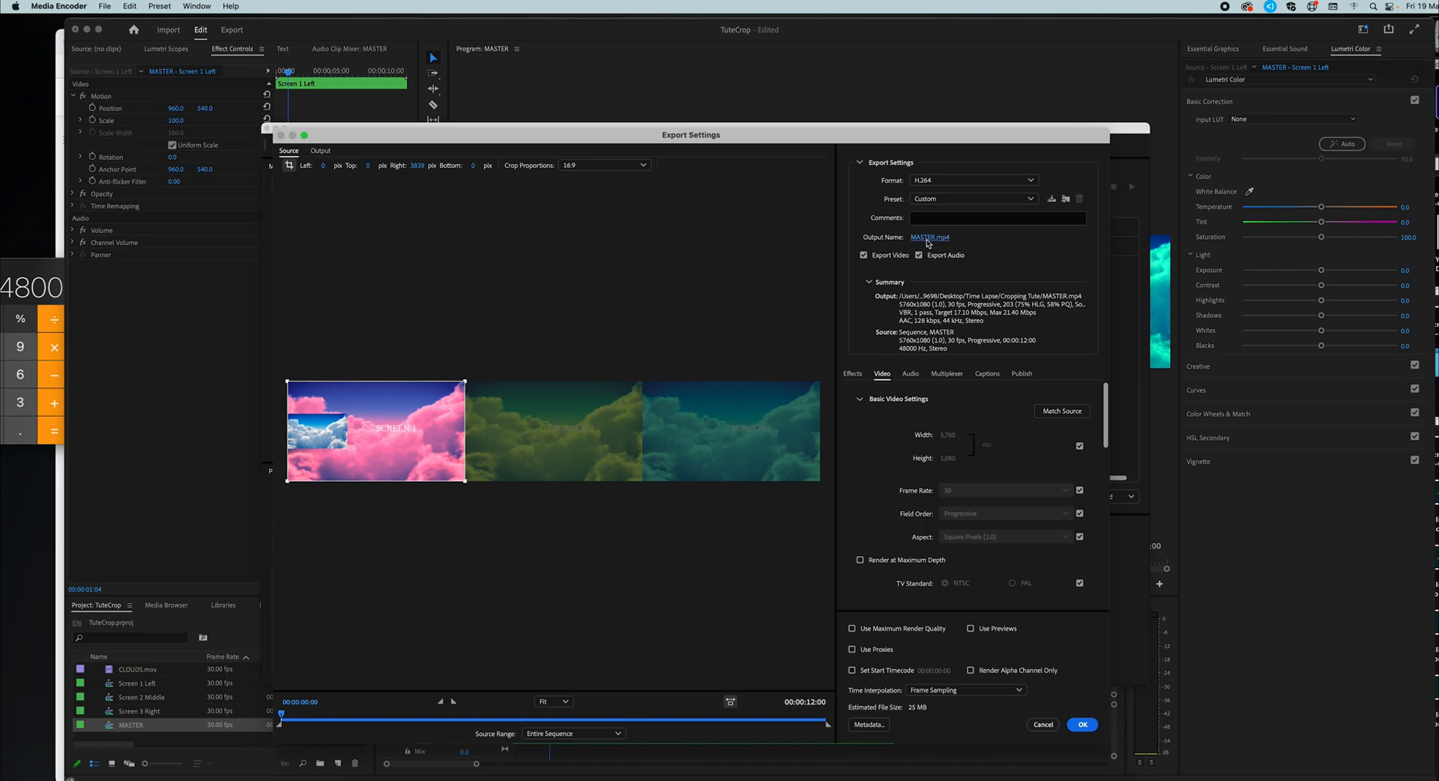
- Name the output file S1 Left in the Cropping Tute folder and accept the export settings
click(928, 239)
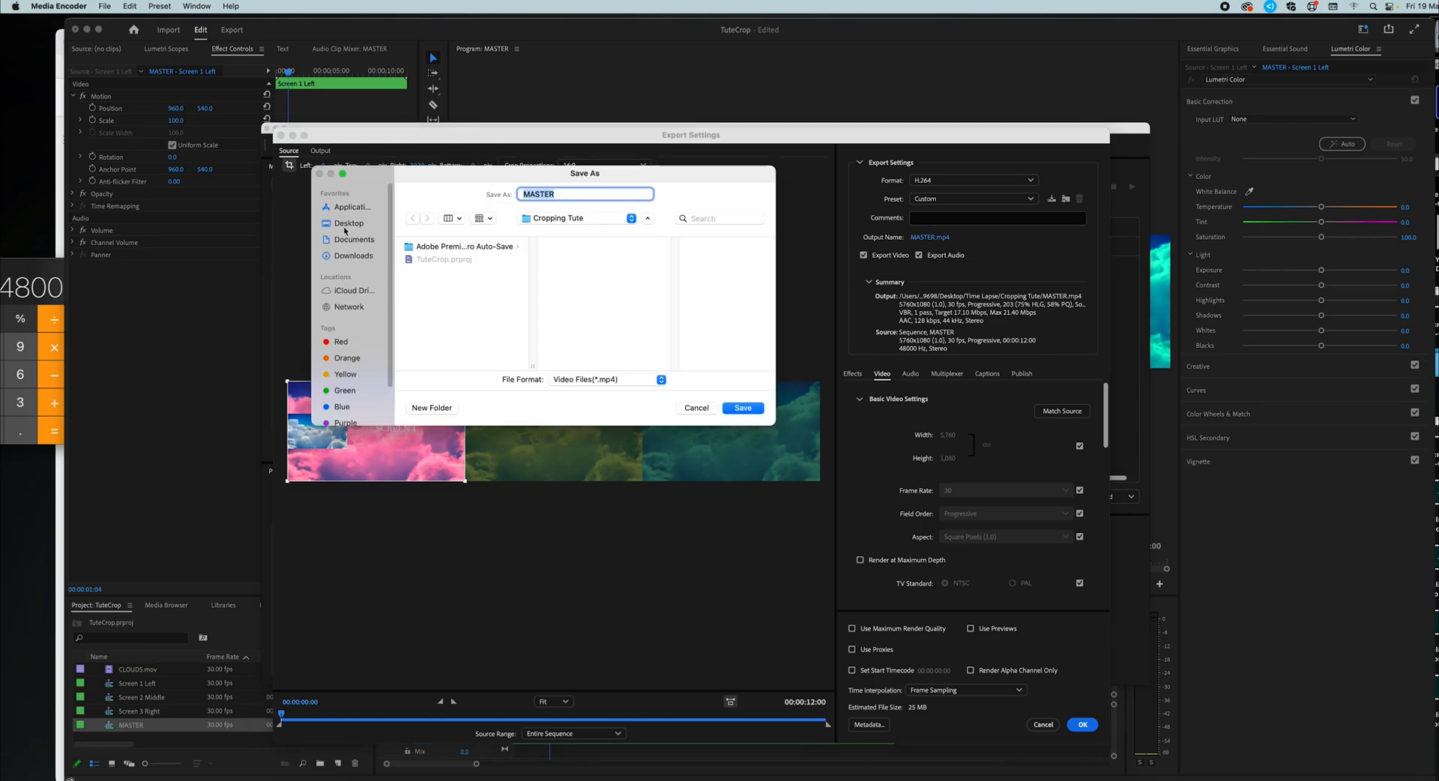
drag(421, 179, 480, 518)
text(S1 Left)
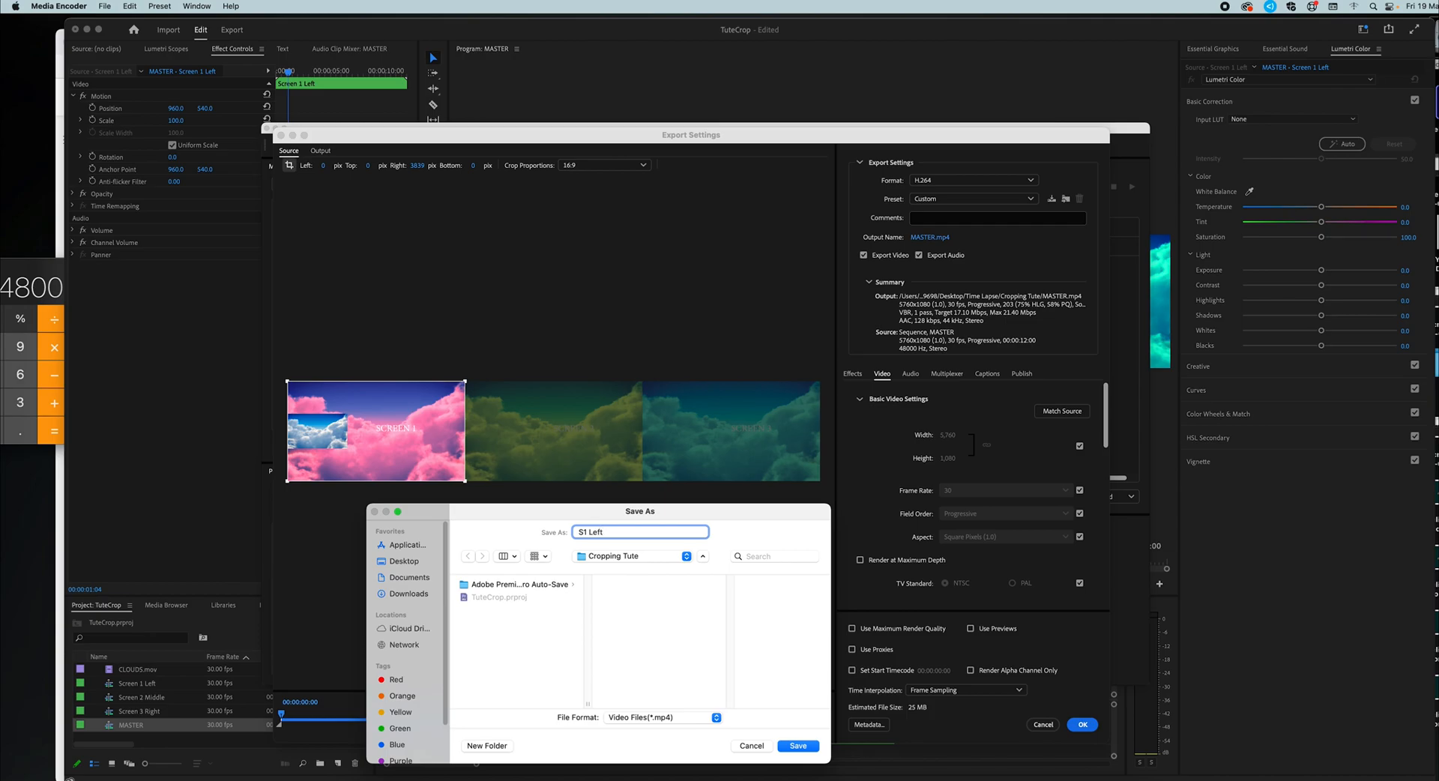
key(Return)
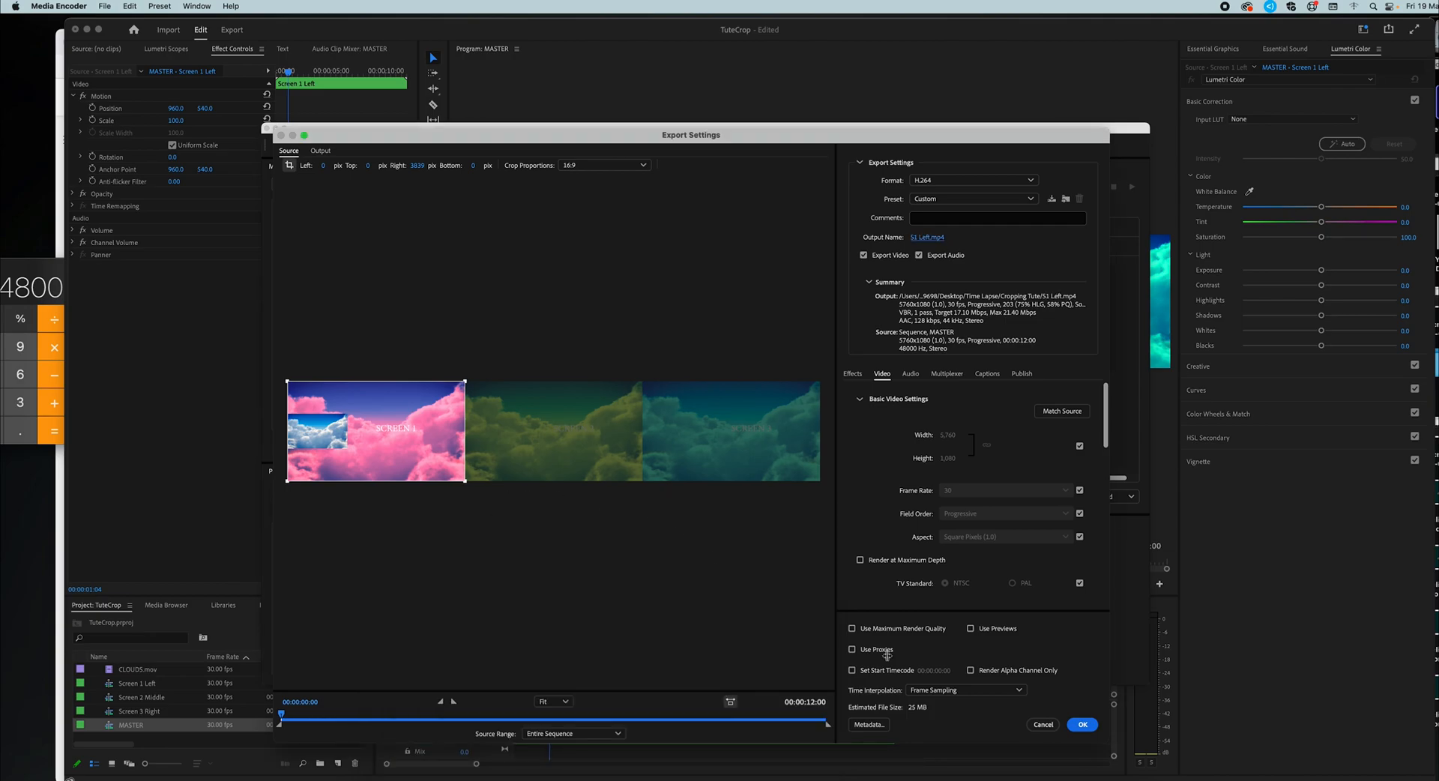
click(1087, 724)
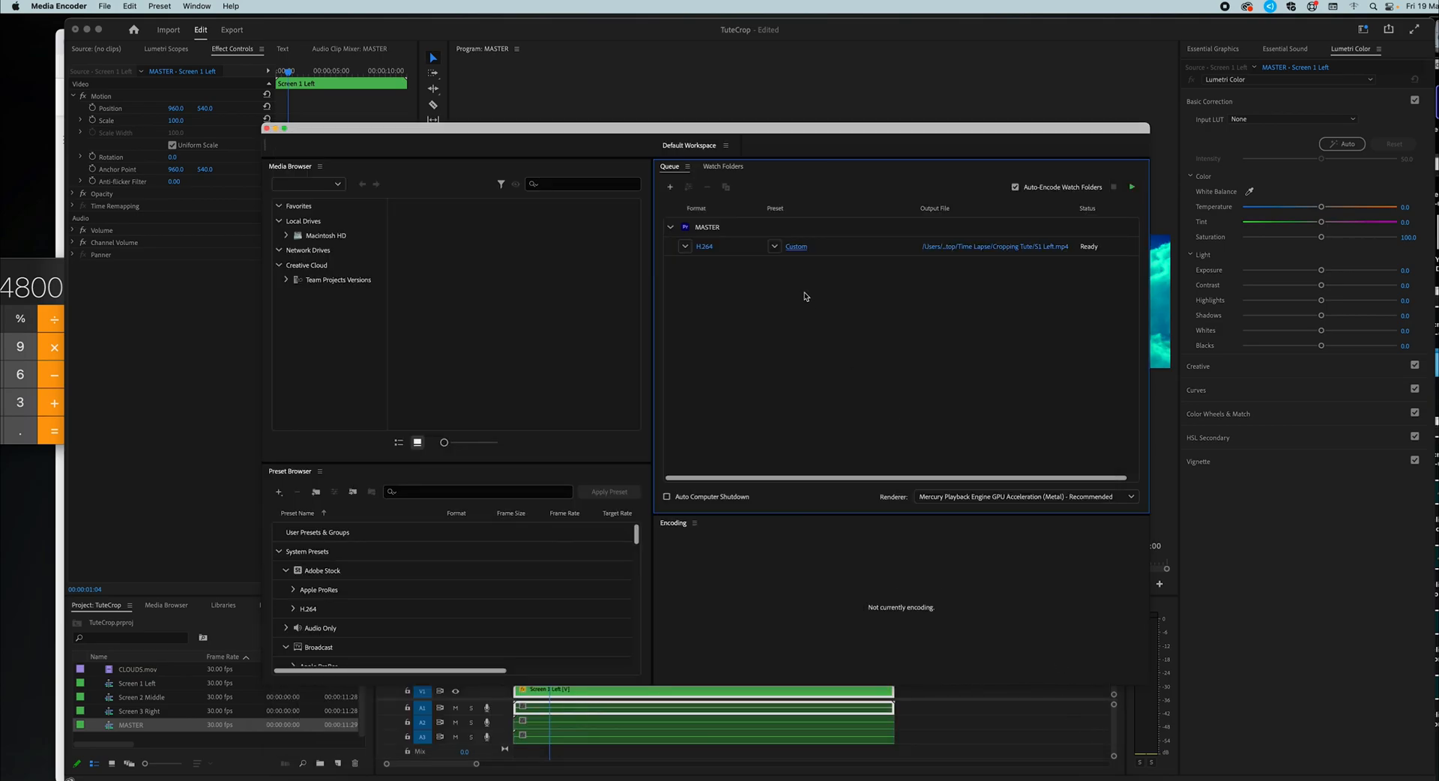
- Duplicate the MASTER job in the queue twice to get one job for each of the three screens
click(738, 234)
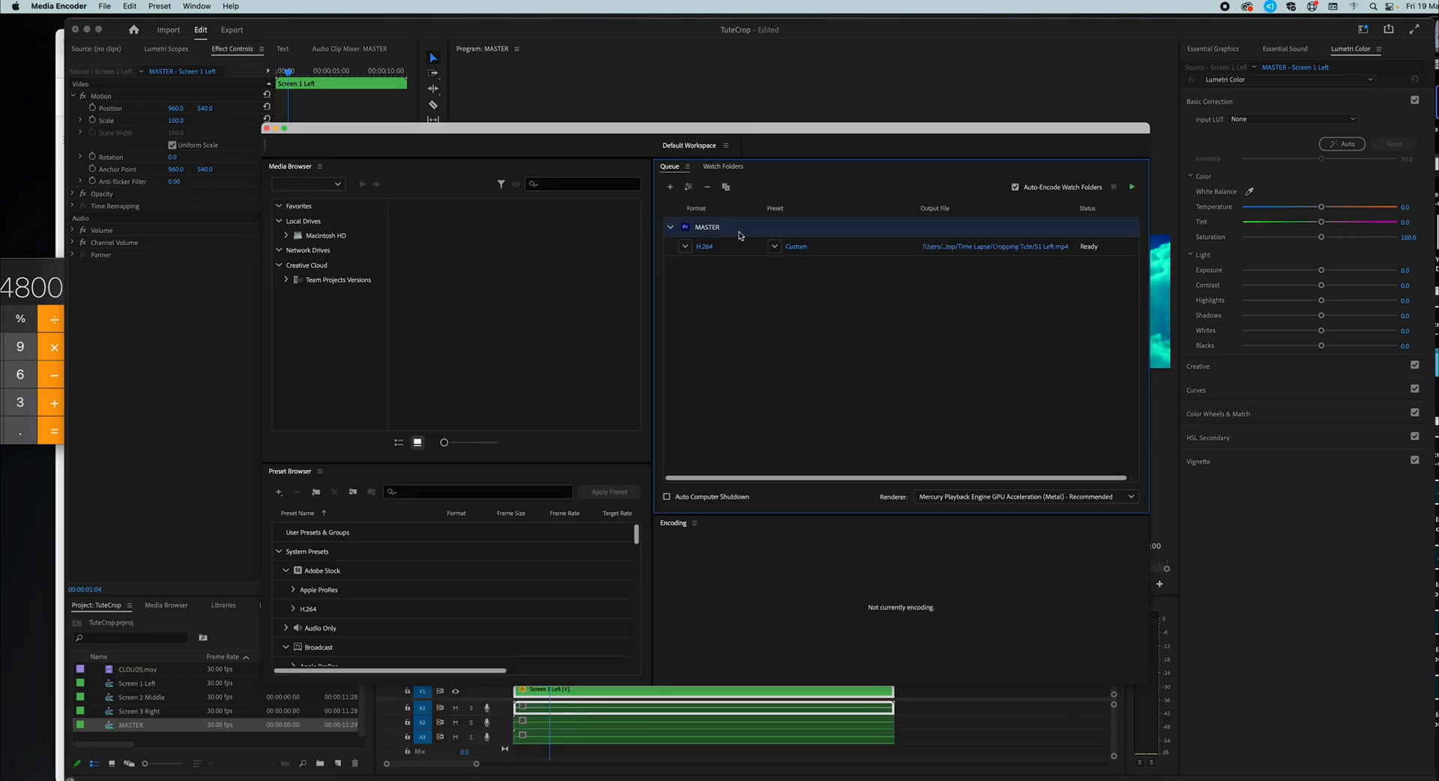
key(super+d)
click(712, 266)
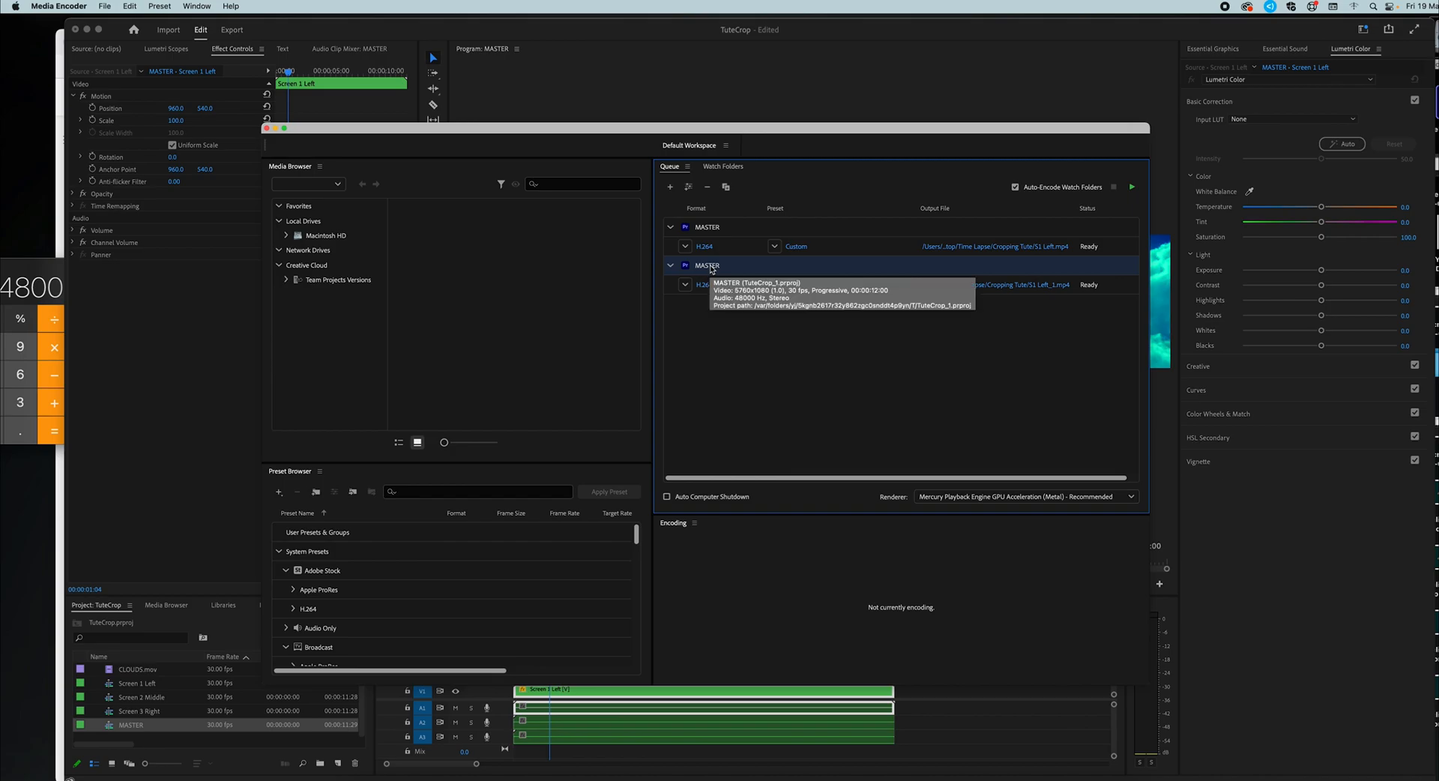
right_click(711, 269)
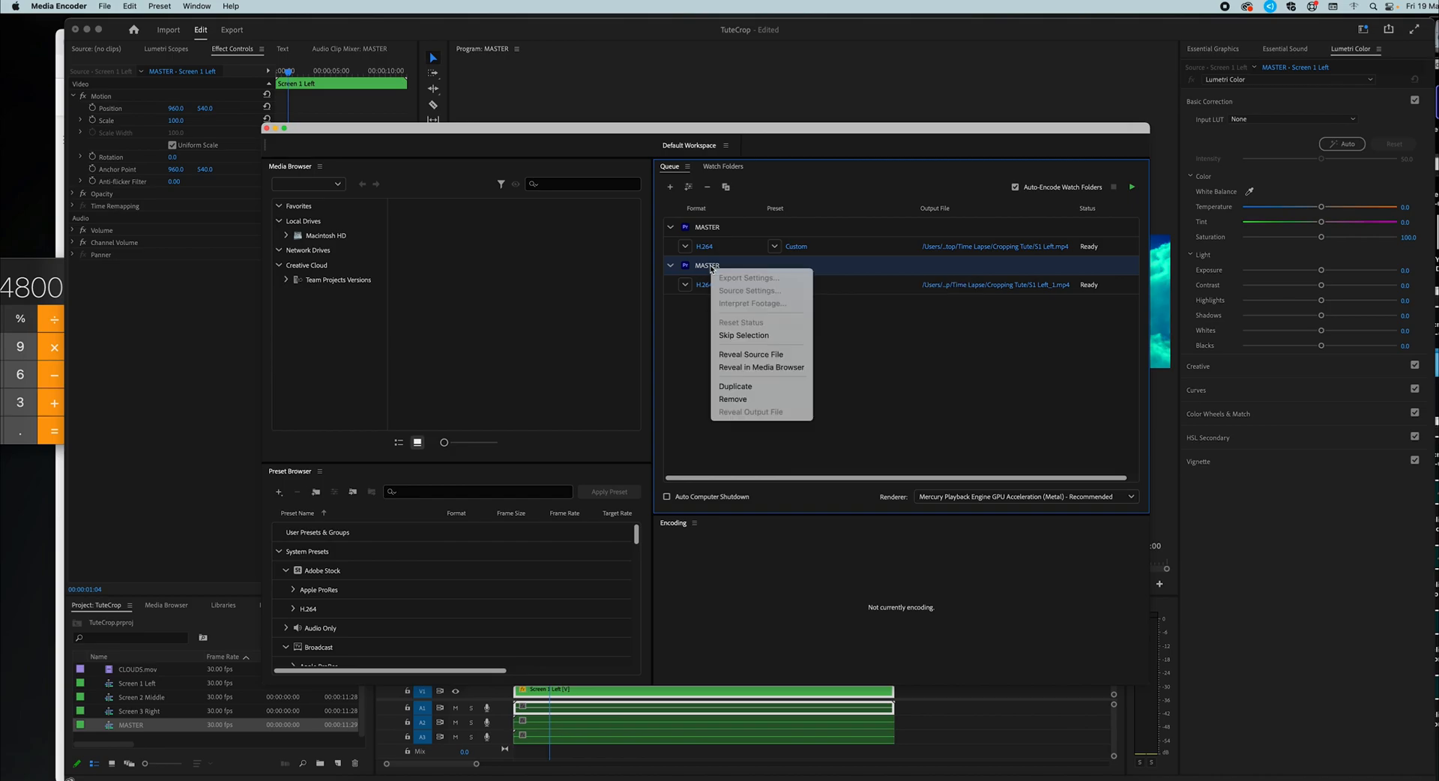
click(735, 386)
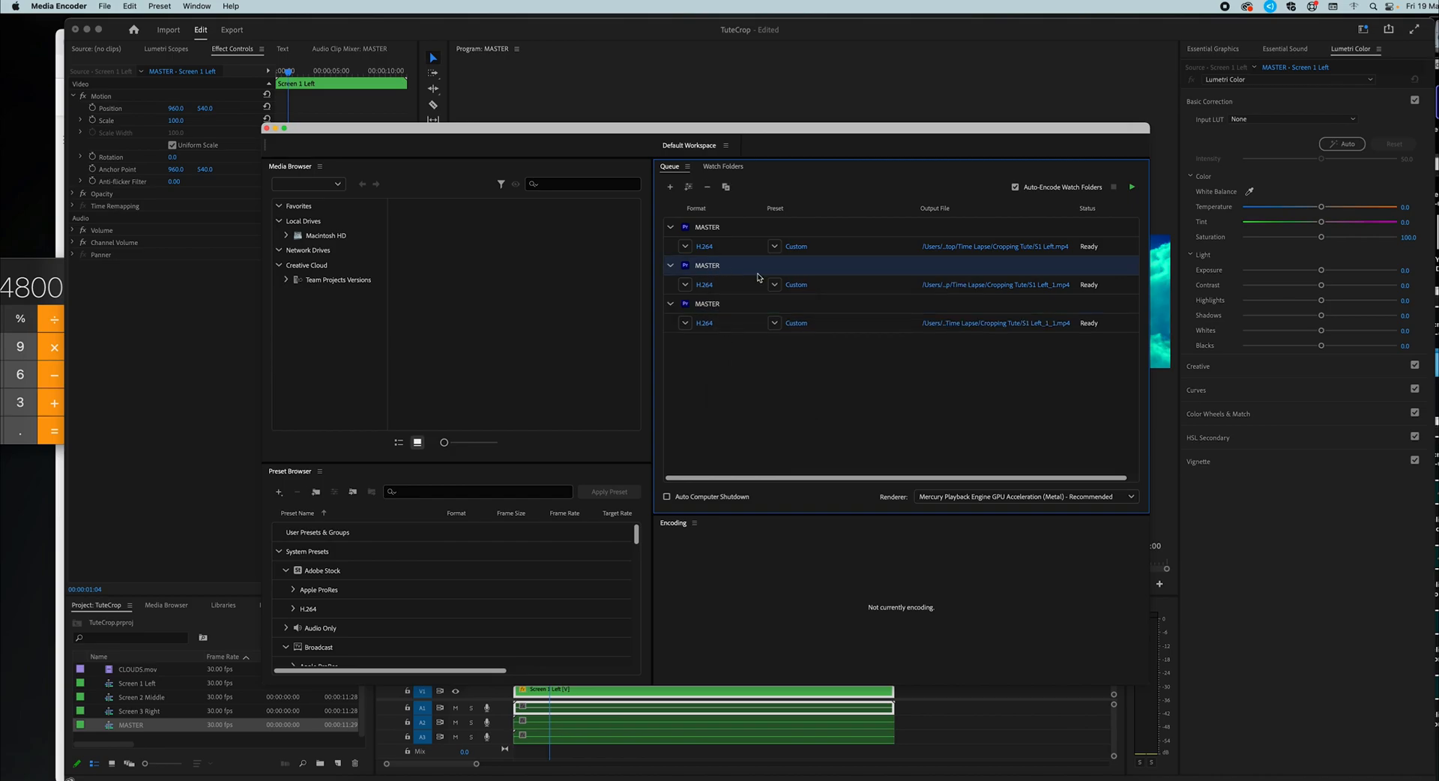
- In a duplicated MASTER job's export settings, move the crop frame onto the third screen and name the output file S3 Right
click(793, 286)
drag(431, 420, 824, 424)
click(1080, 725)
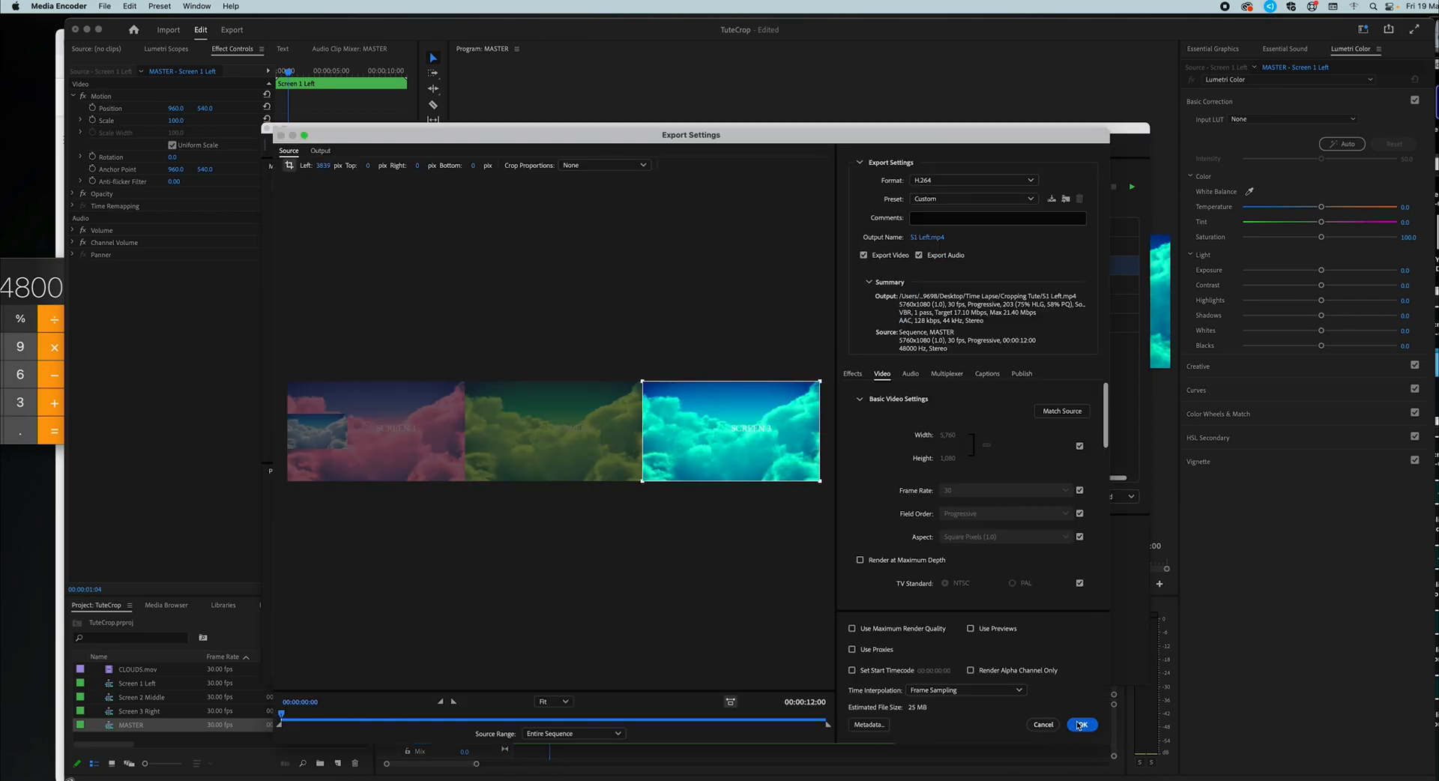
click(928, 237)
key(Left)
key(Delete)
text(3 R)
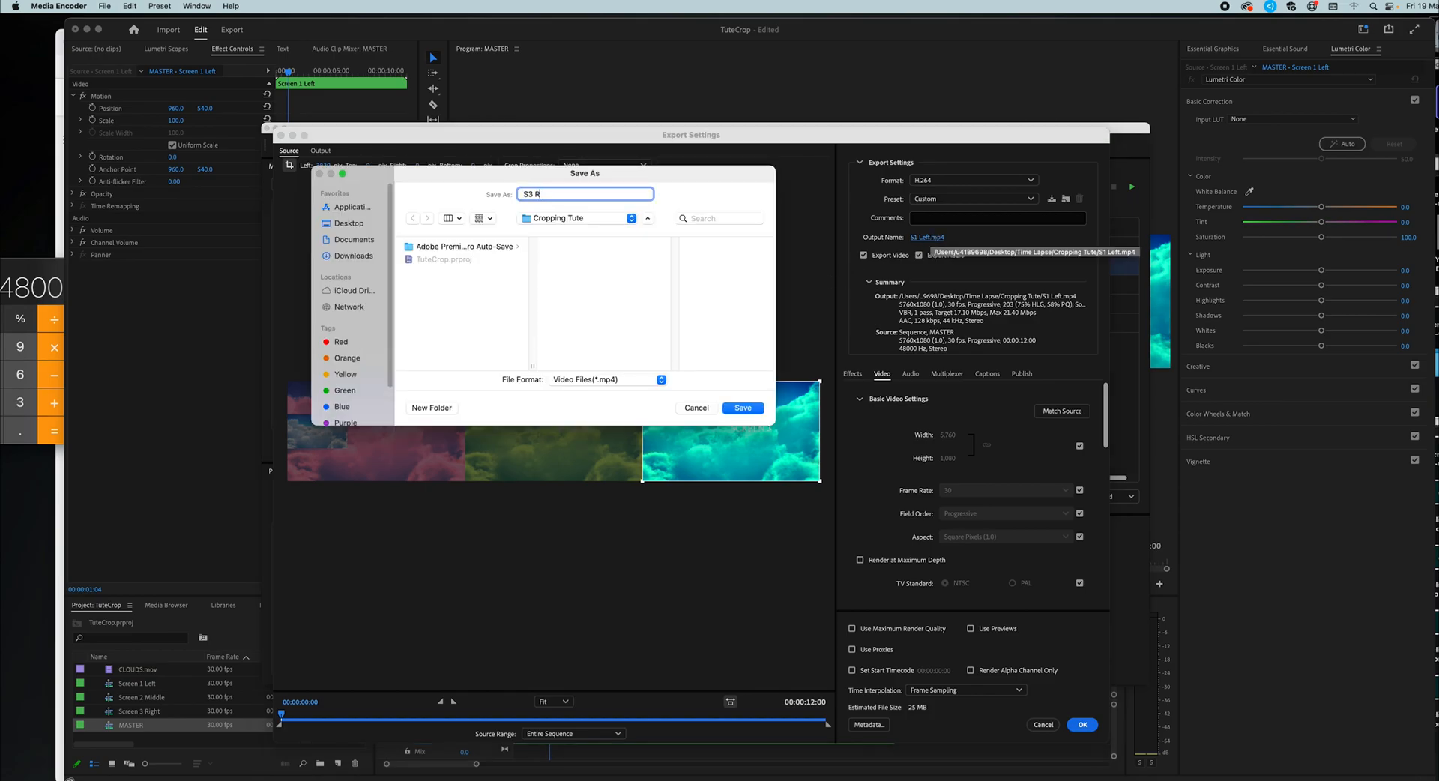
key(Return)
- Place the second MASTER job's crop frame over the middle screen with 16:9 proportions and 1920 px cut from the left side
drag(738, 442, 534, 468)
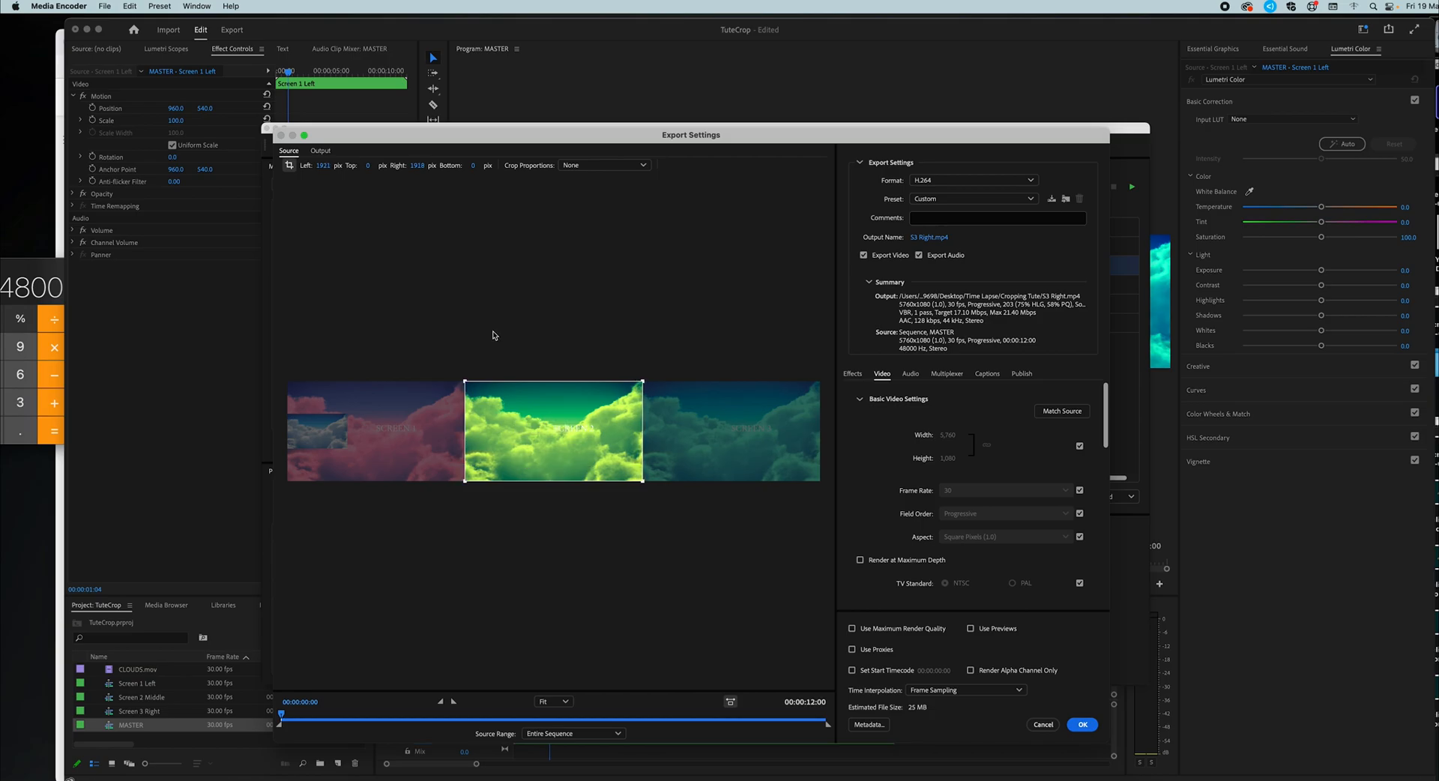
click(321, 166)
text(19)
text(20)
key(Return)
drag(561, 420, 695, 420)
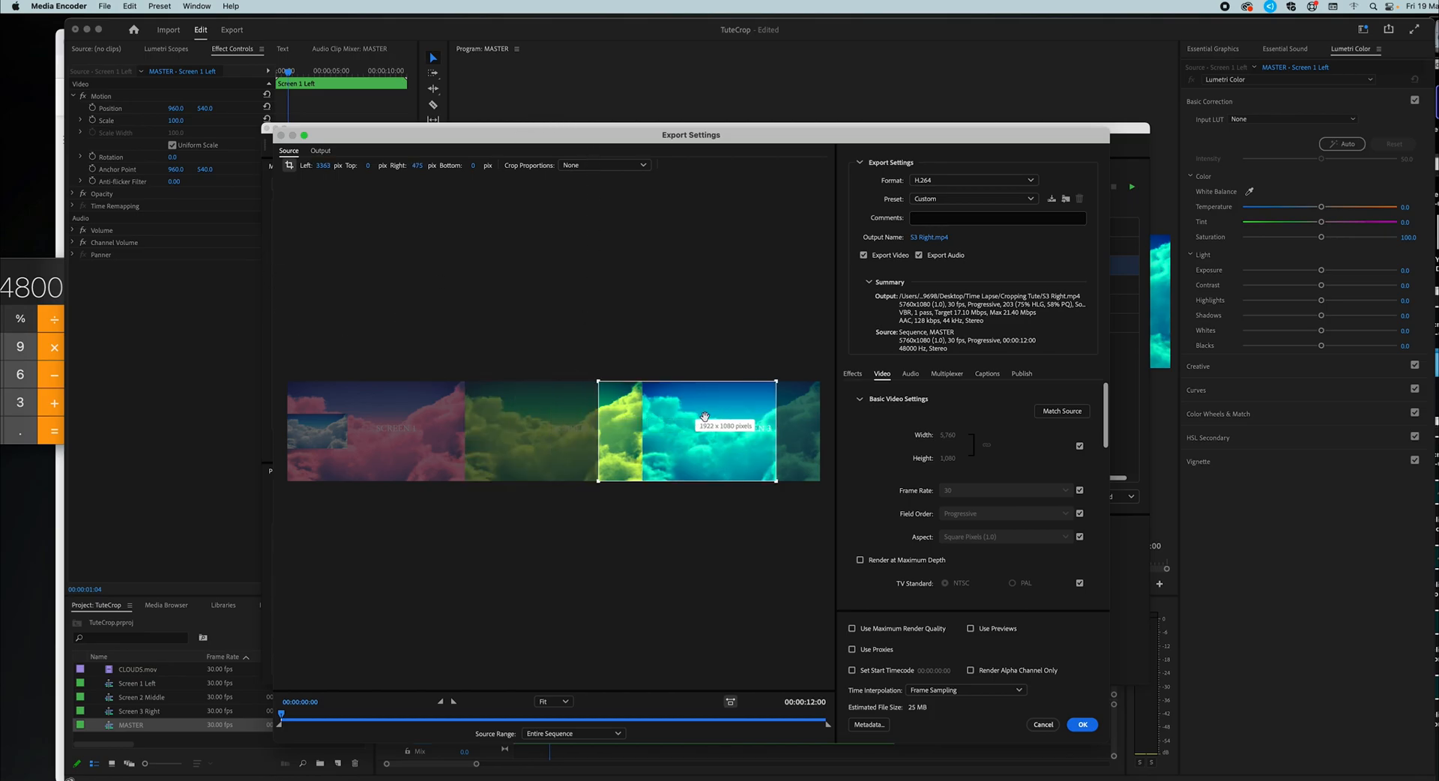
click(611, 166)
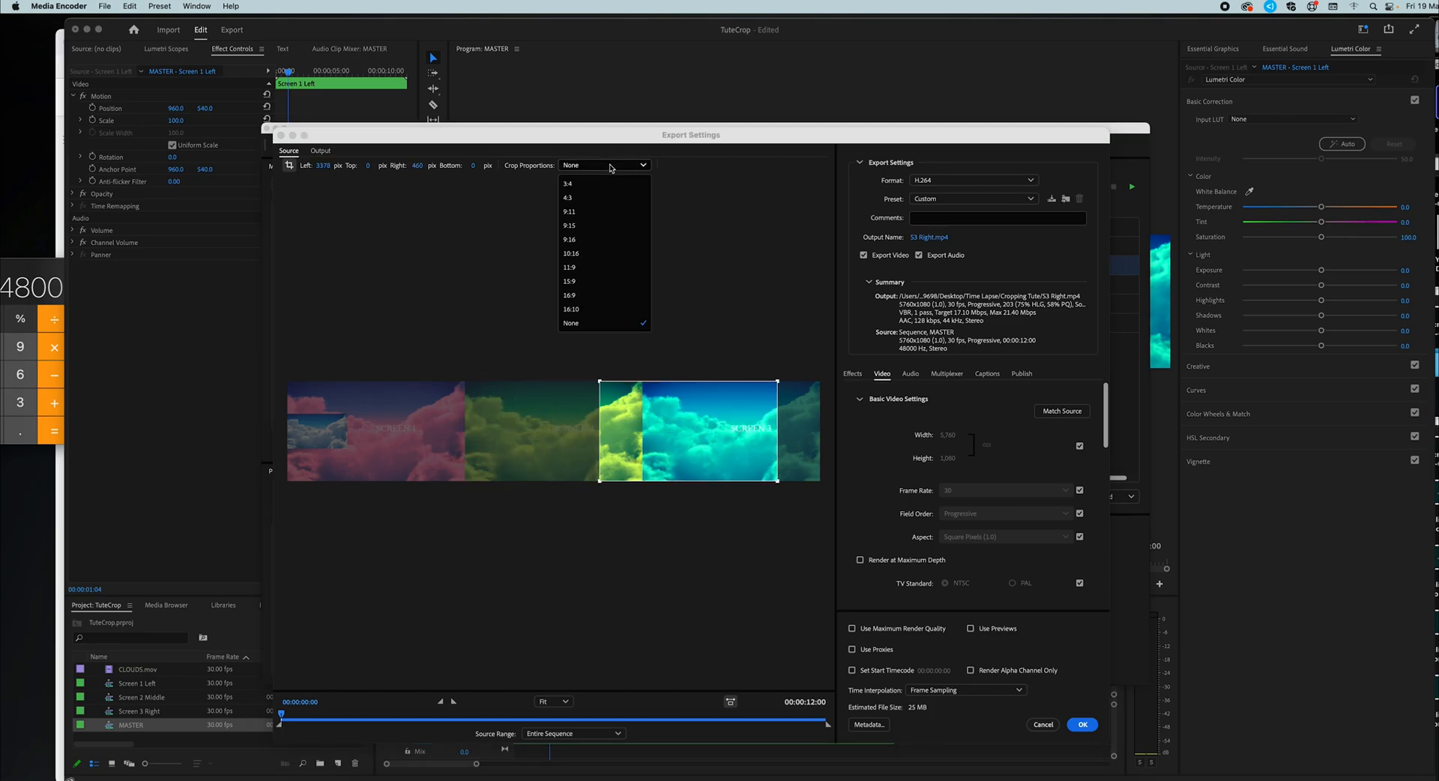
click(578, 296)
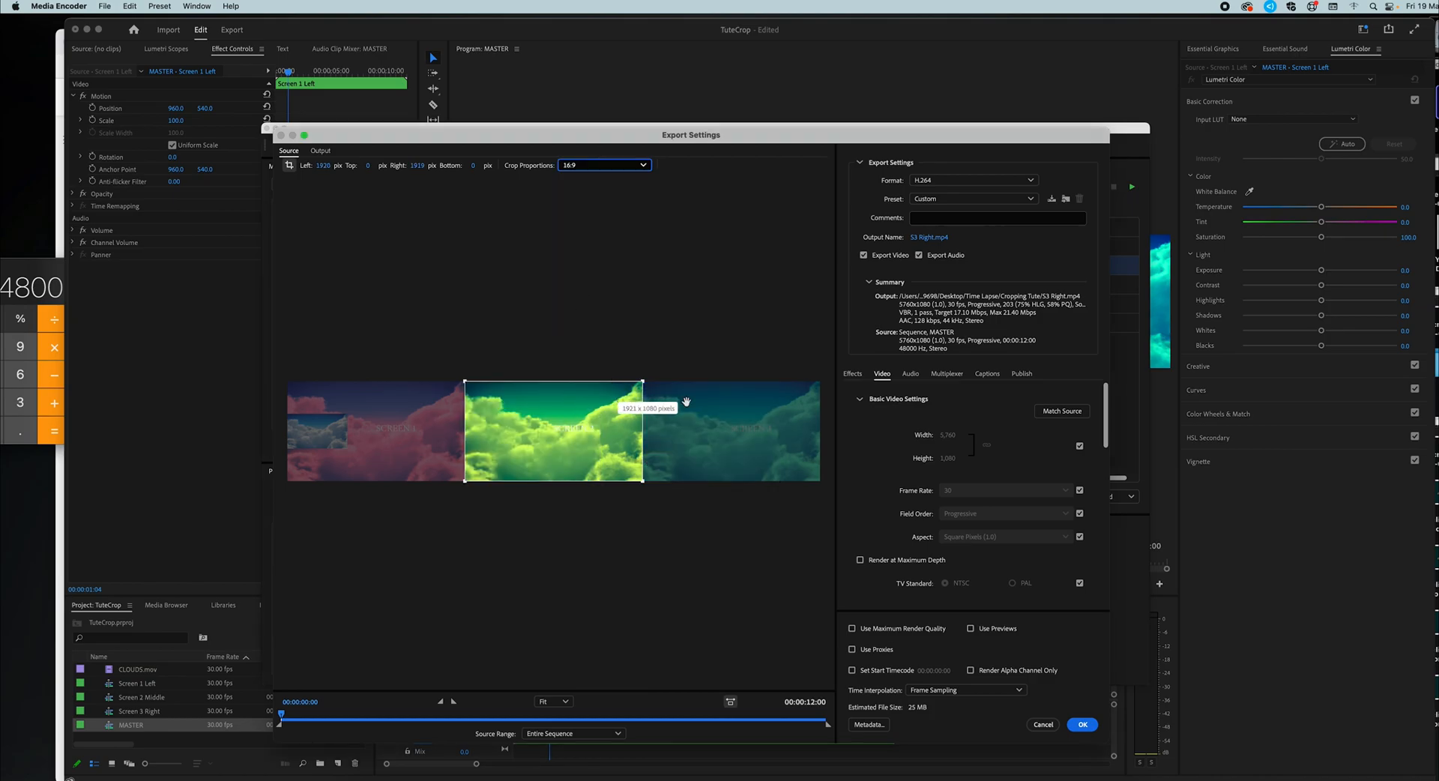
- Rename the second job's output file to S2 Middle and accept its export settings
click(931, 239)
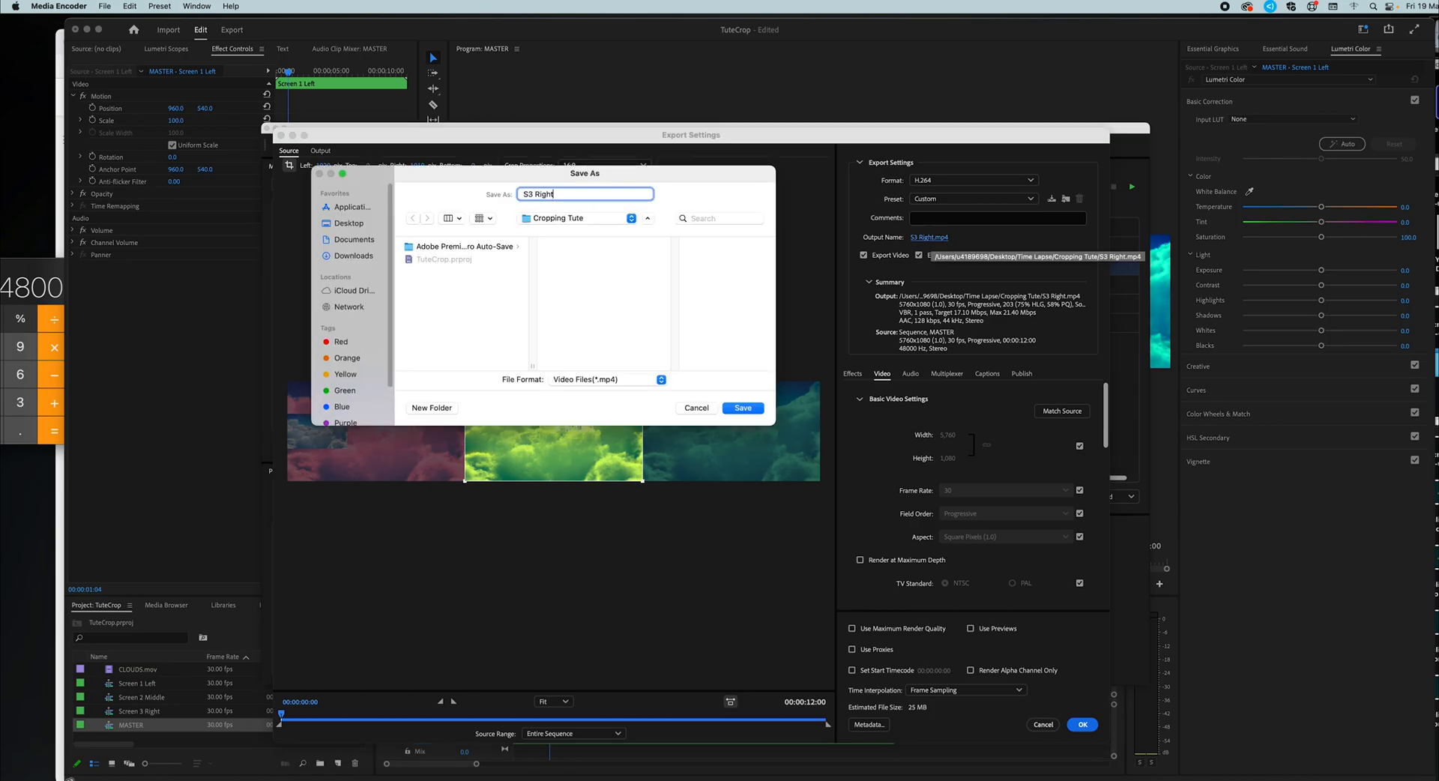
key(Left)
key(Left)
key(BackSpace)
text(2)
key(Right)
key(shift+super+Right)
text(Mi)
key(BackSpace)
text(le)
key(Return)
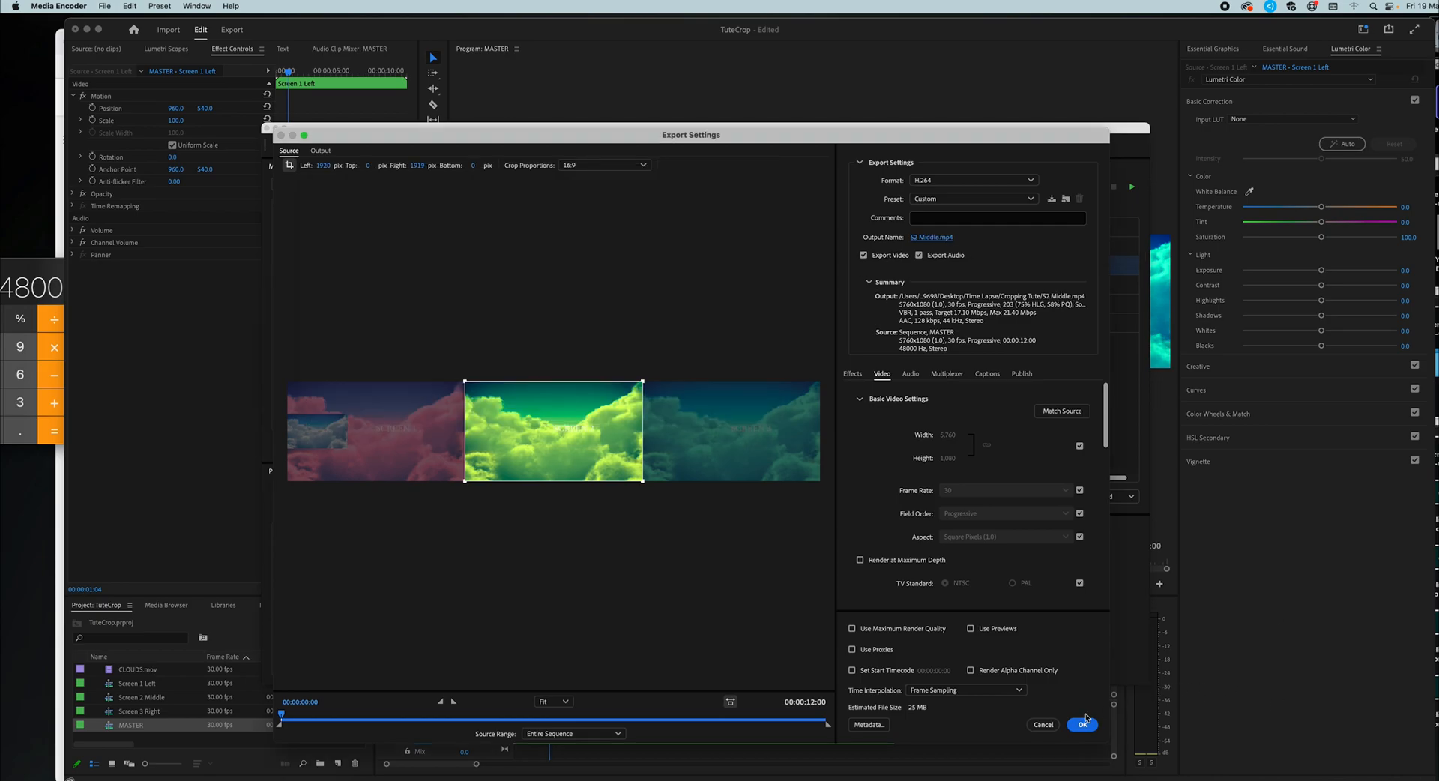
click(1085, 721)
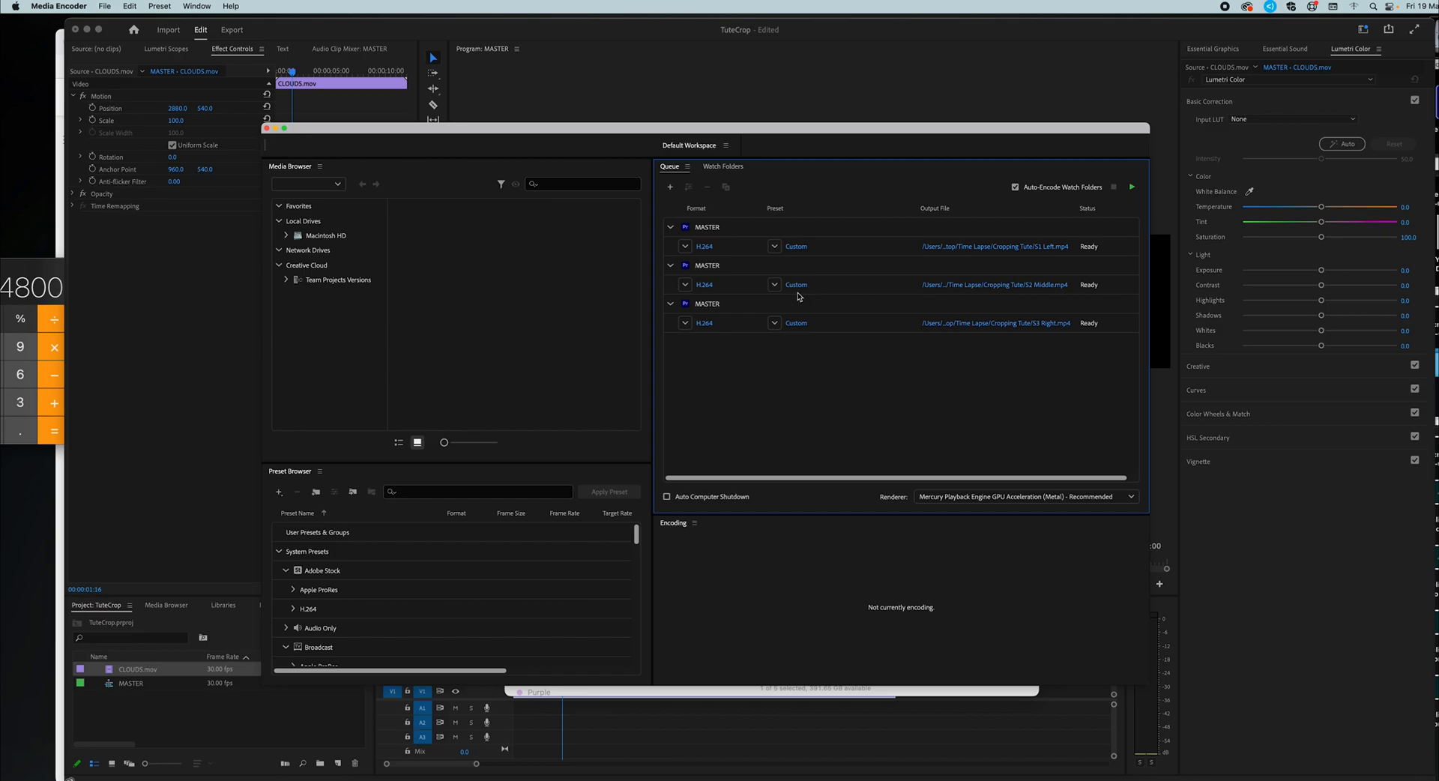
- In the S1 Left job's export settings, set the crop proportions to 16:9 and move the crop frame over the first screen
click(797, 248)
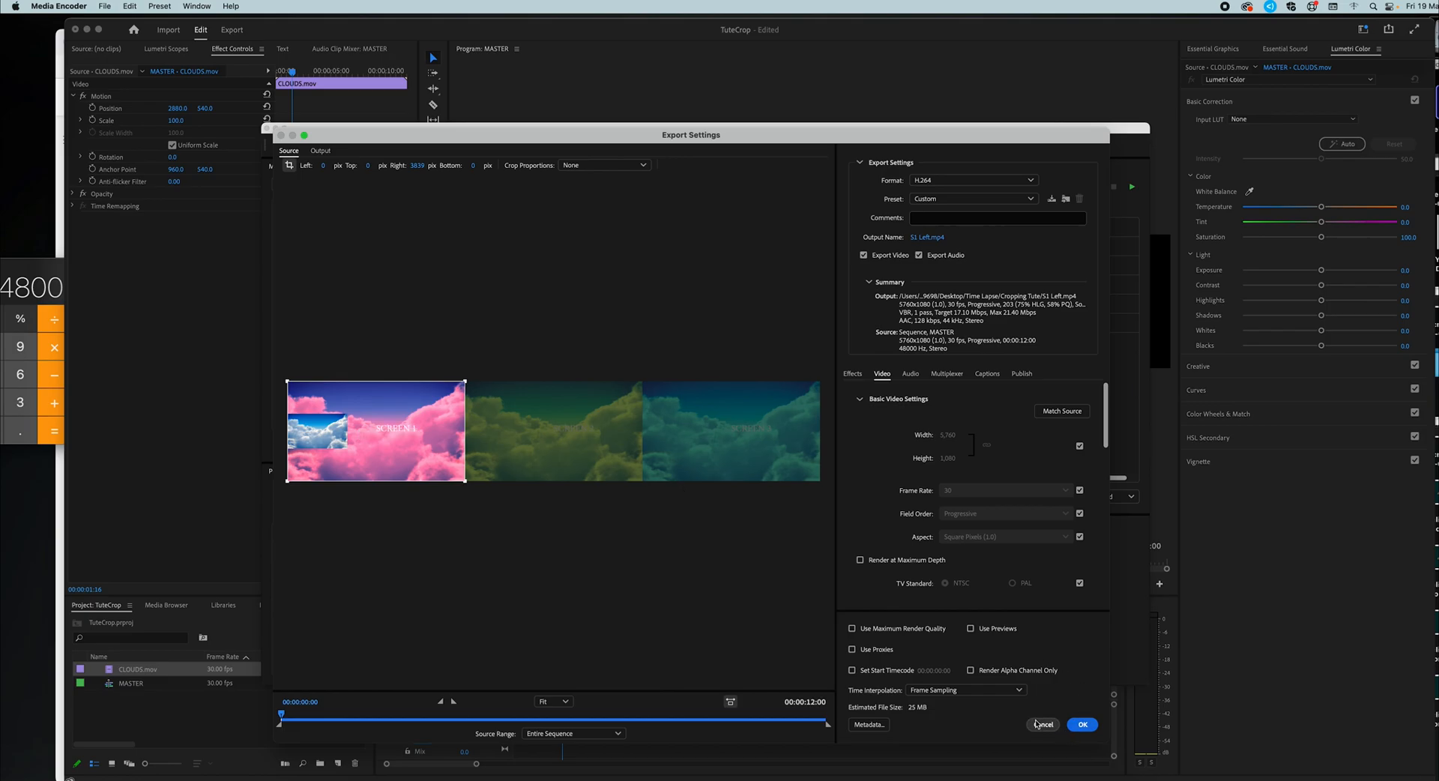
click(584, 167)
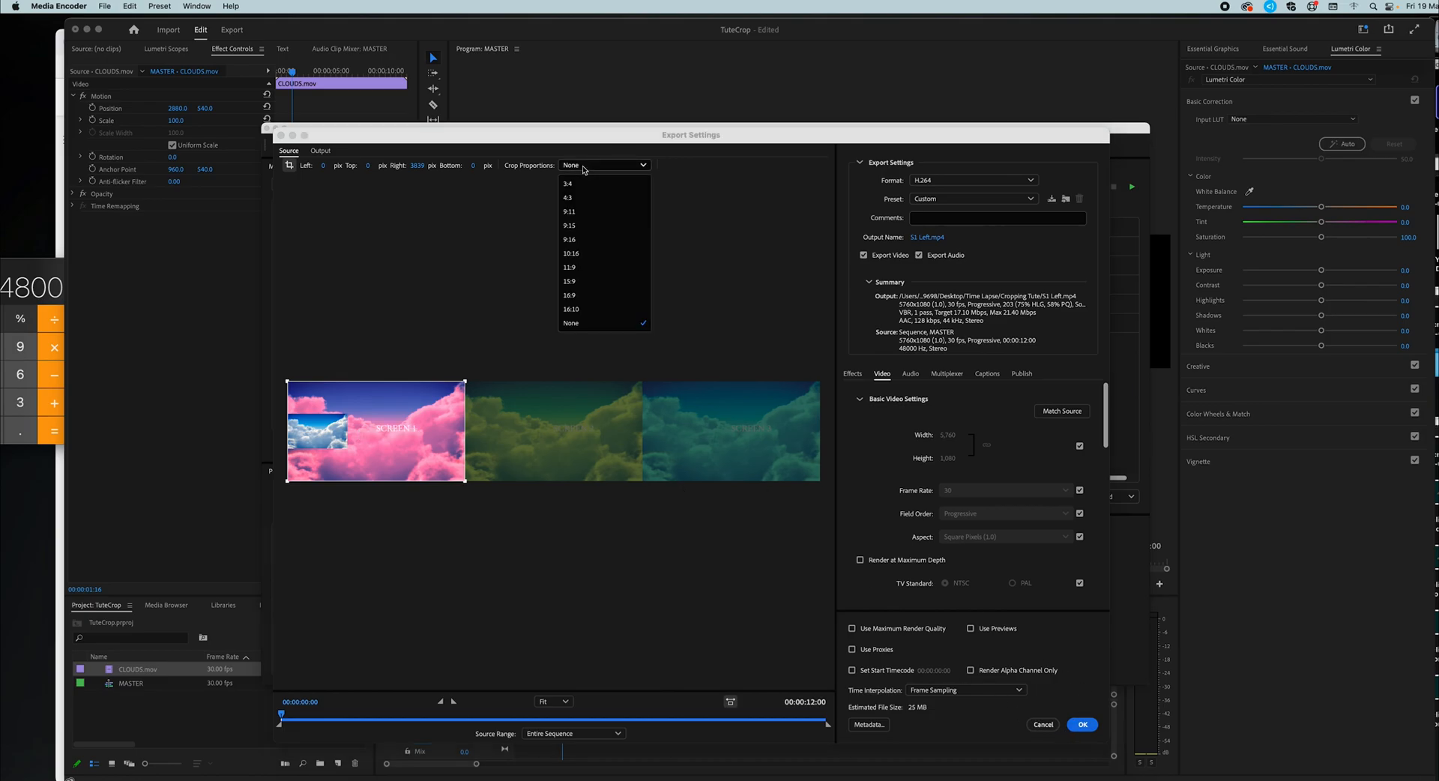
click(577, 295)
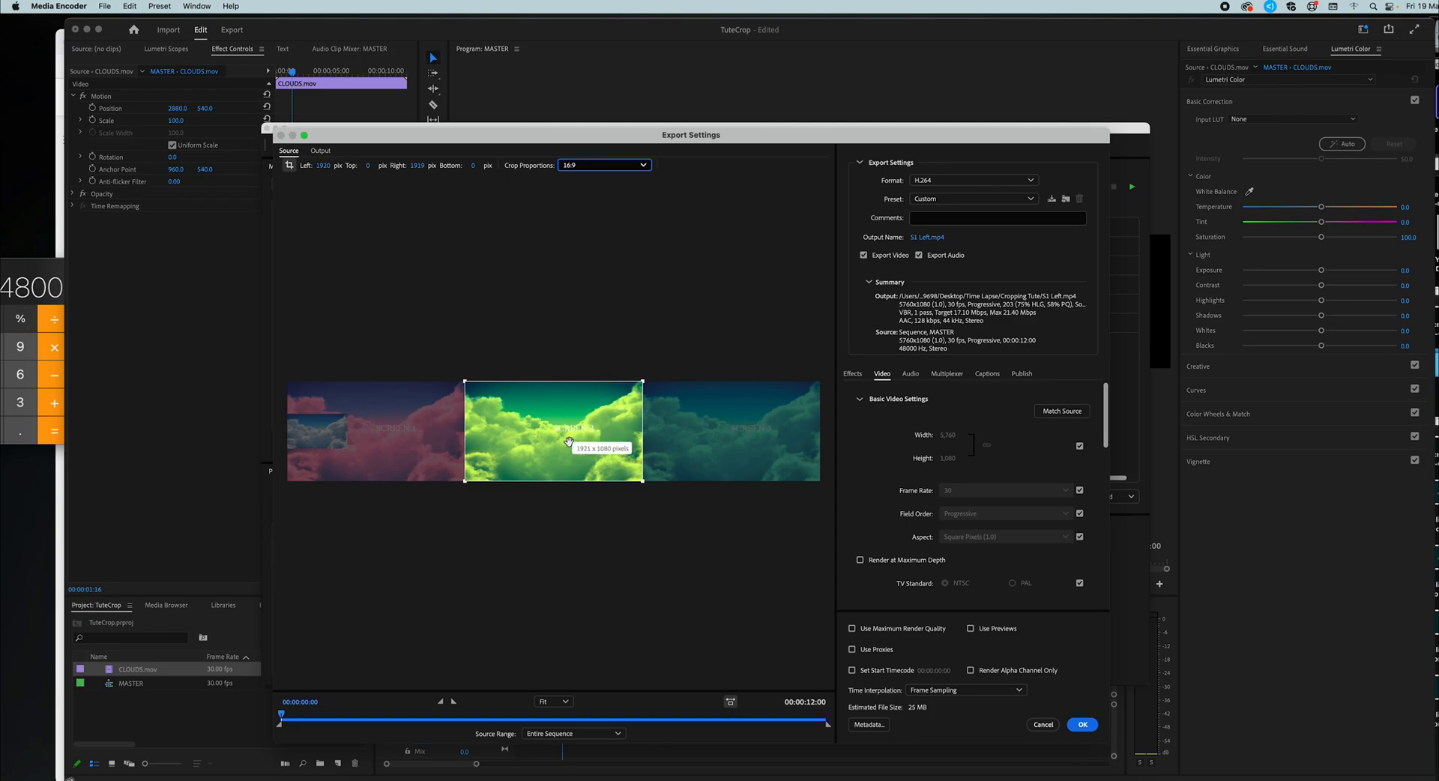
drag(571, 441, 307, 404)
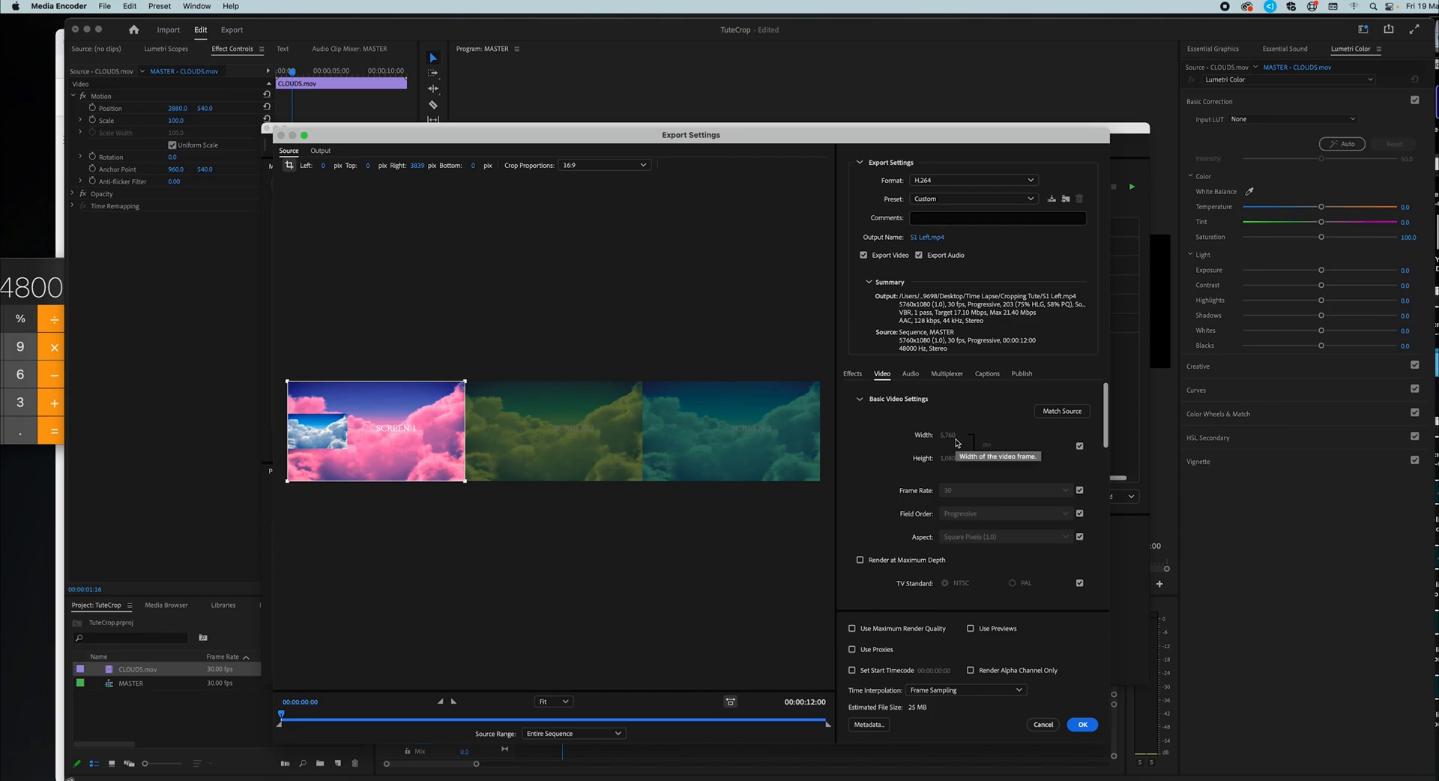
- Stop the S1 Left job's frame size matching the source, unlink width and height, set 1920 by 1080, and accept the settings
click(1079, 446)
click(947, 435)
text(20)
click(902, 478)
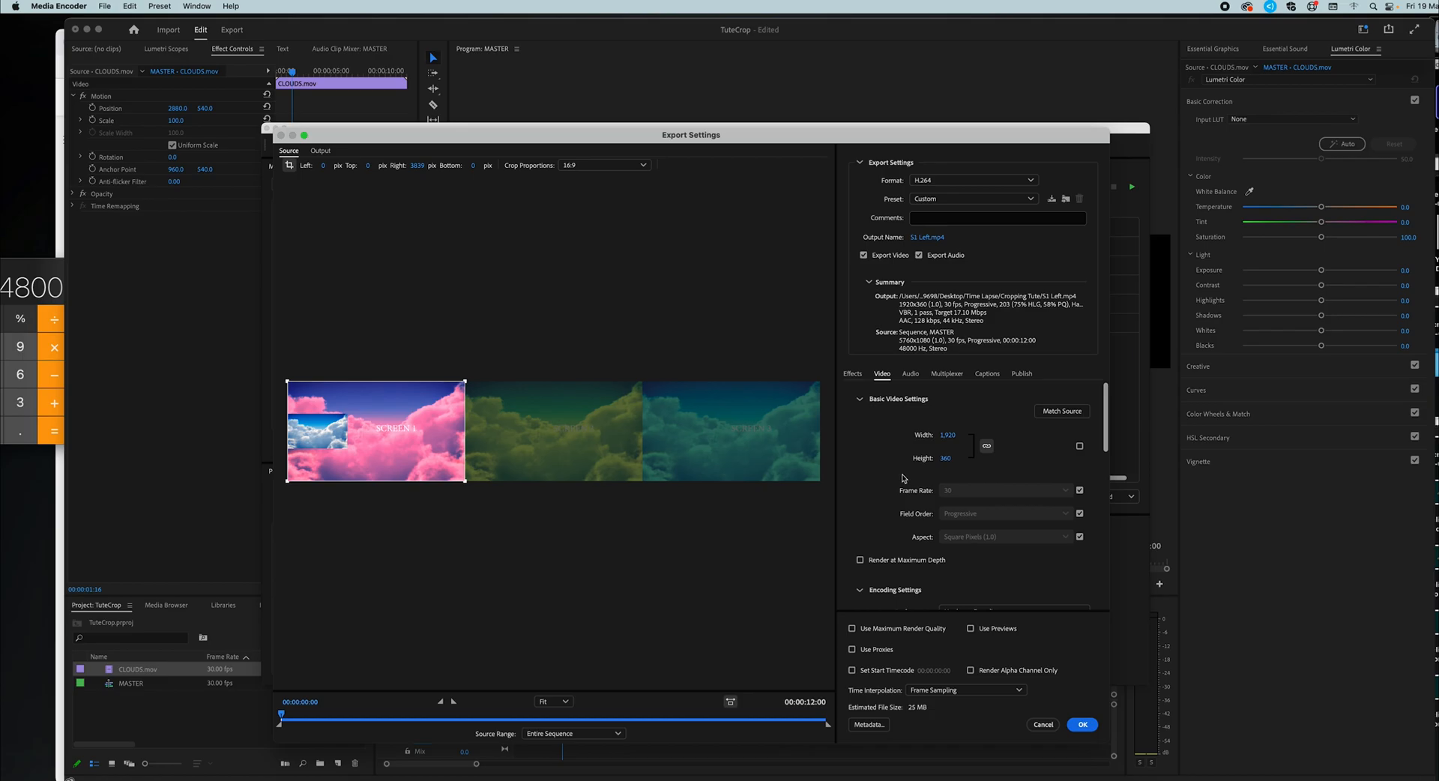
click(945, 459)
key(Return)
click(987, 446)
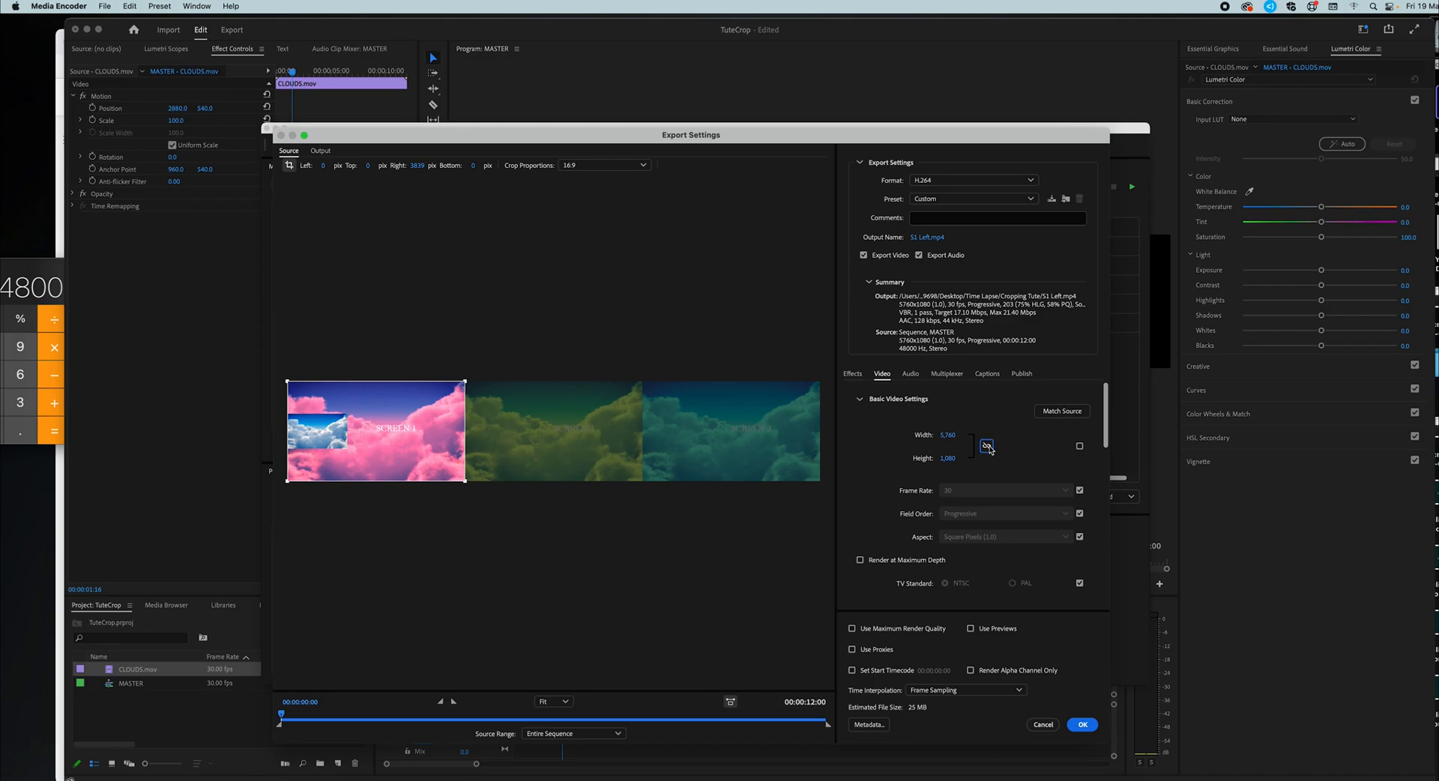
click(951, 436)
text(1,920)
key(Return)
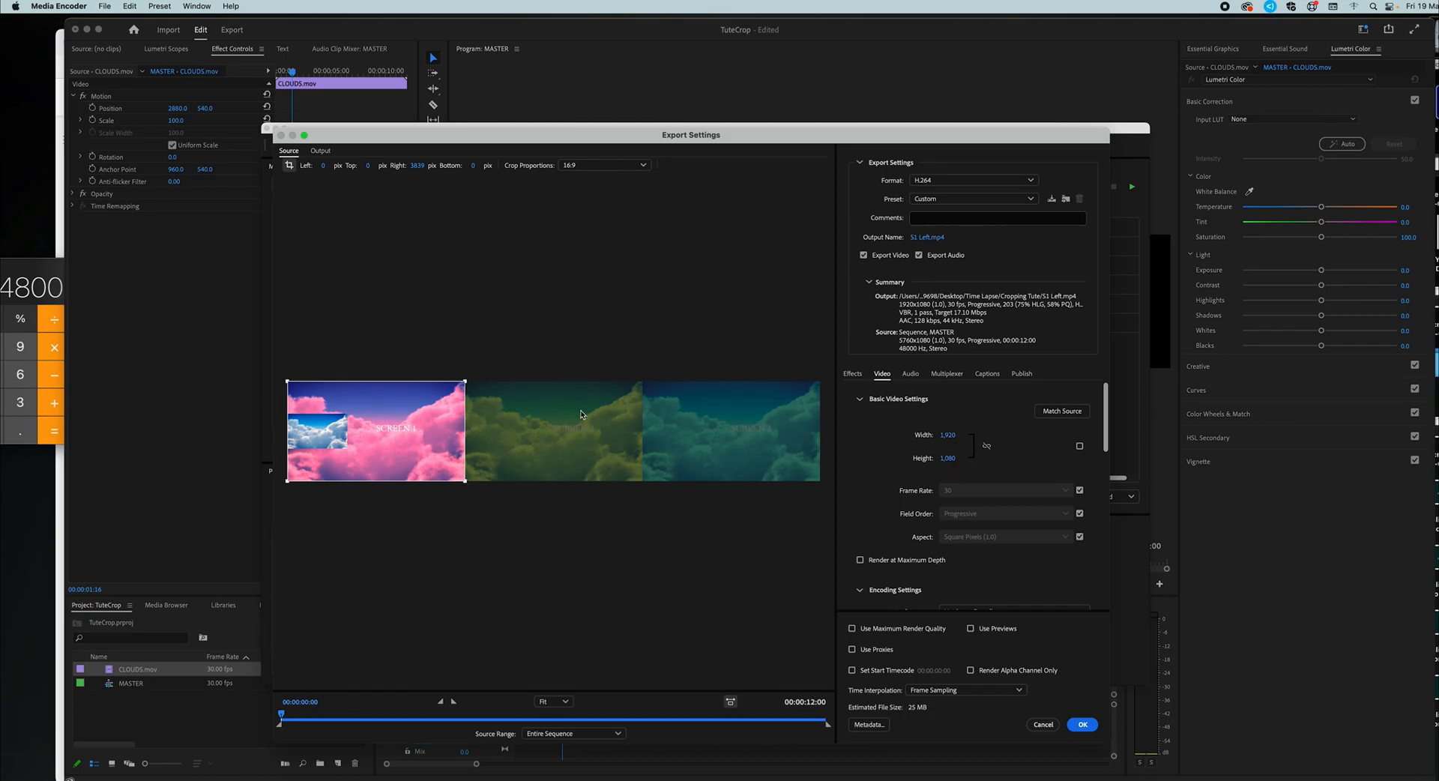
click(1080, 725)
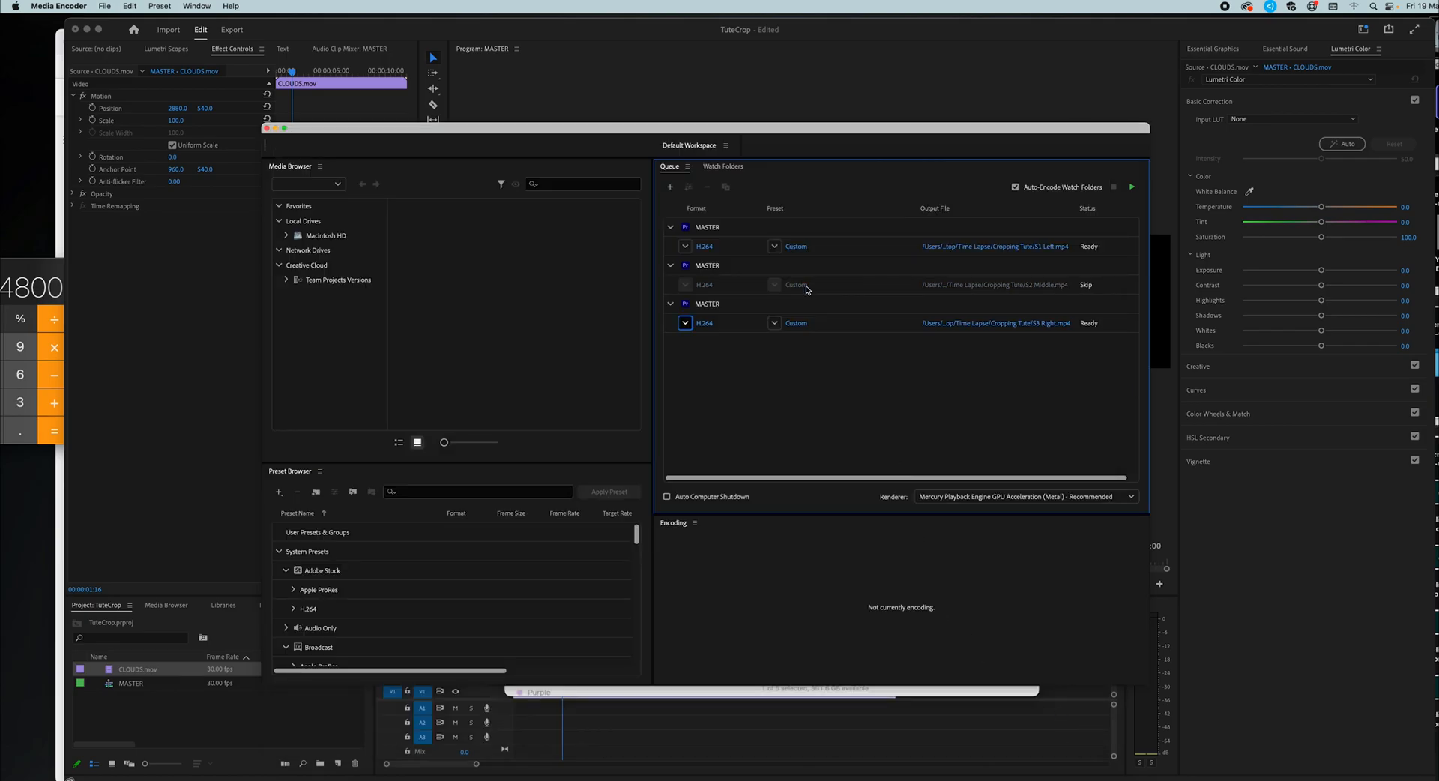
- In the S2 Middle job, stop the frame size matching the source, set the width to 1920 unlinked from the height, and accept
click(796, 285)
click(1080, 446)
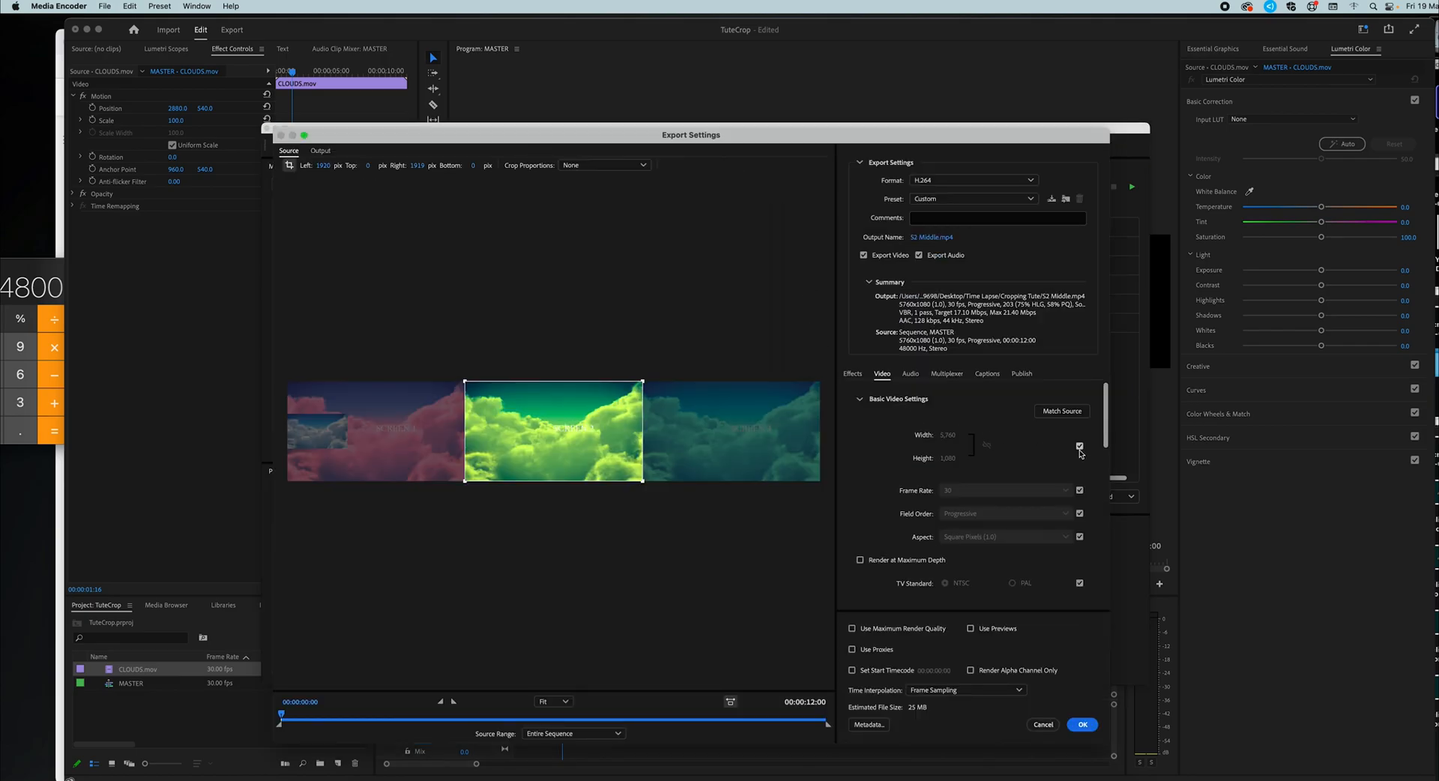
click(947, 435)
text(1920)
drag(954, 435, 942, 436)
key(Return)
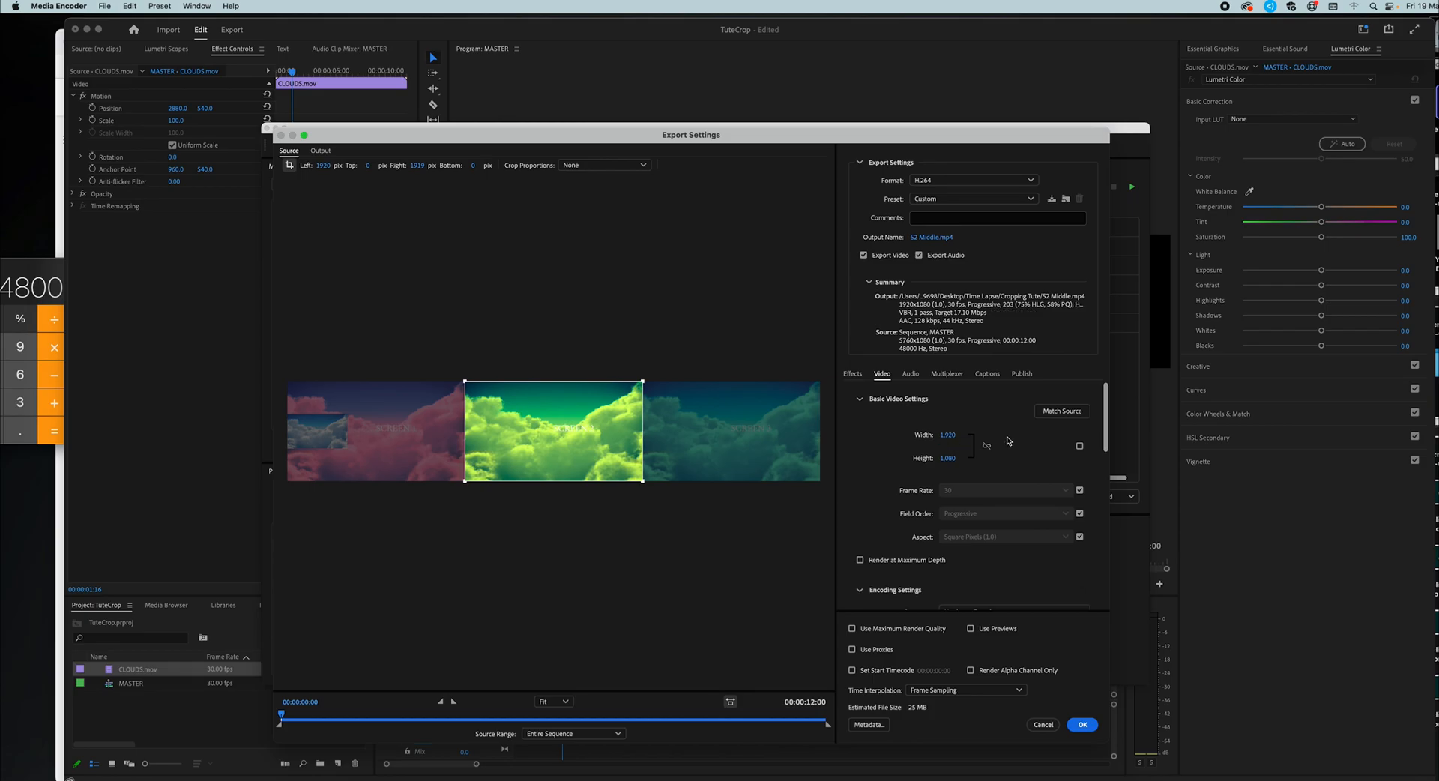
click(1083, 724)
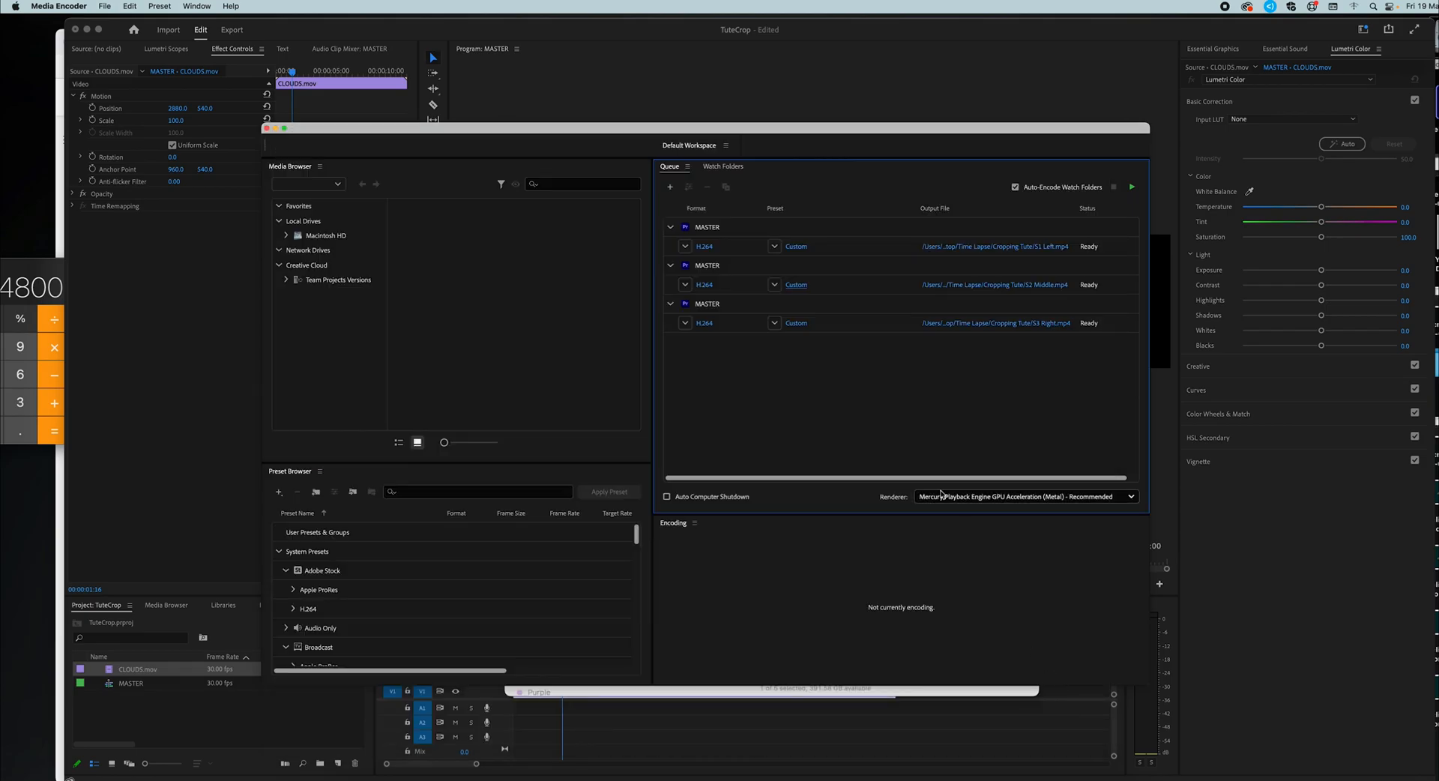
- Set the S3 Right job's output width to 1920 without matching the source, accept the settings, and start encoding the queue
click(805, 325)
click(1080, 446)
click(952, 436)
text(1,)
text(920)
key(Return)
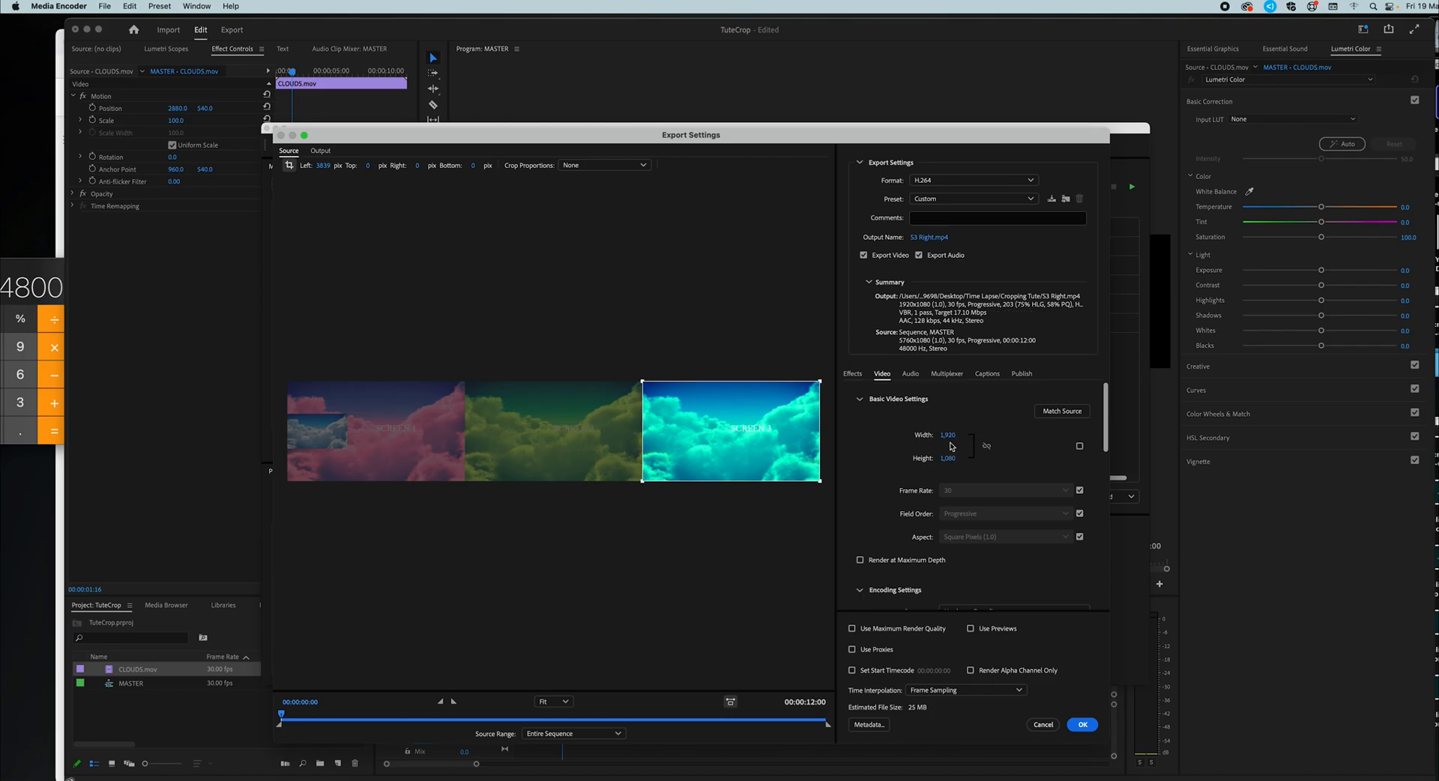
click(1090, 734)
click(1132, 188)
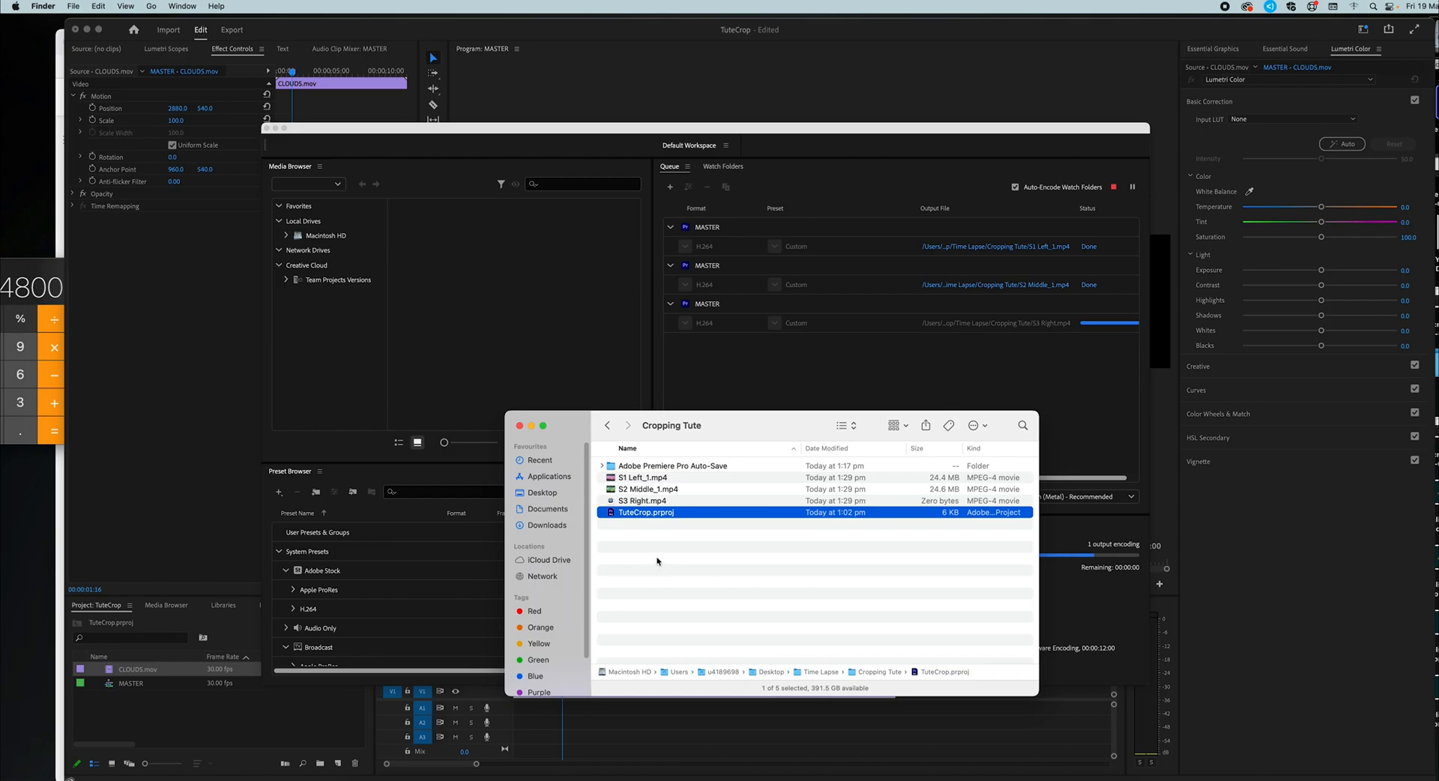
- Preview the exported S1 Left_1.mp4, S2 Middle_1.mp4 and S3 Right.mp4 in the Cropping Tute folder, scrubbing through the last one
click(641, 478)
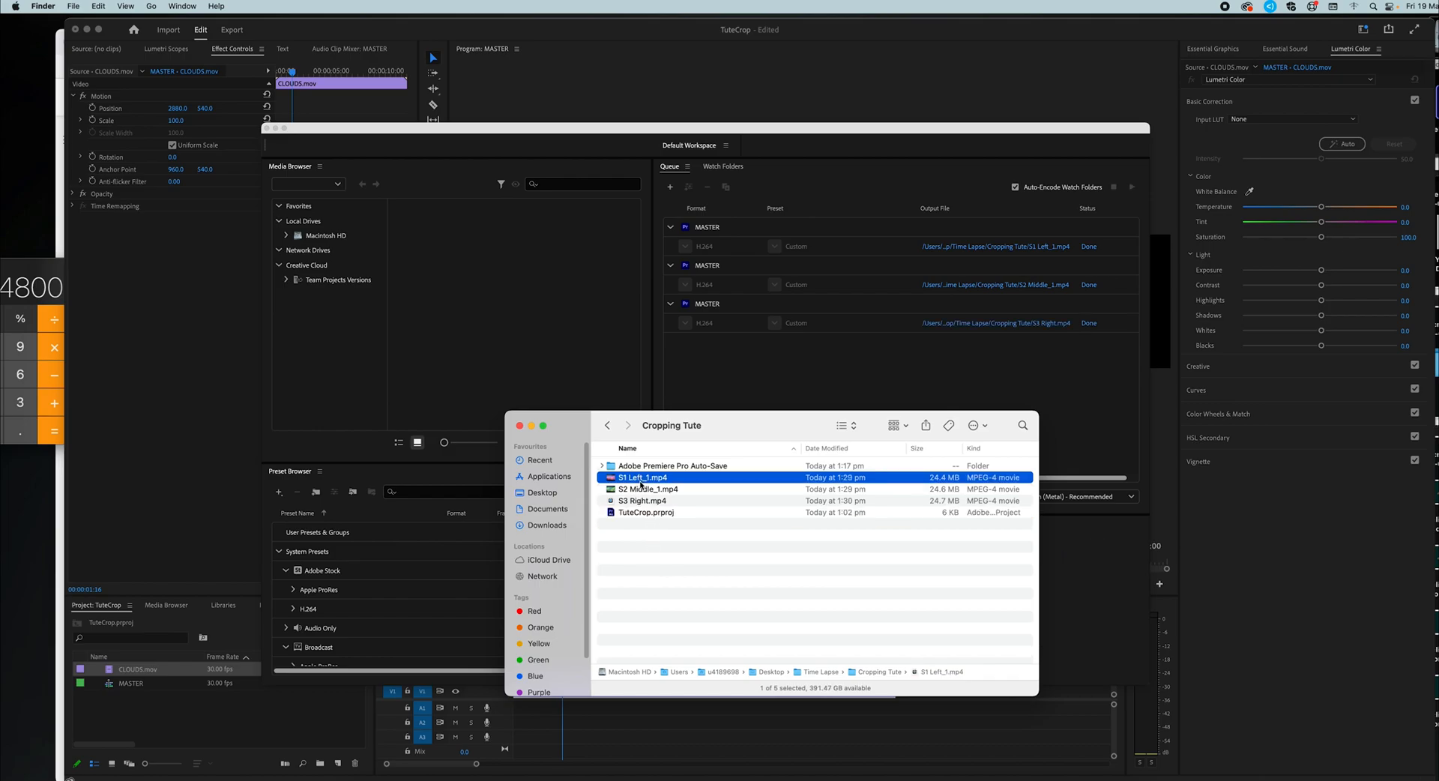
key(space)
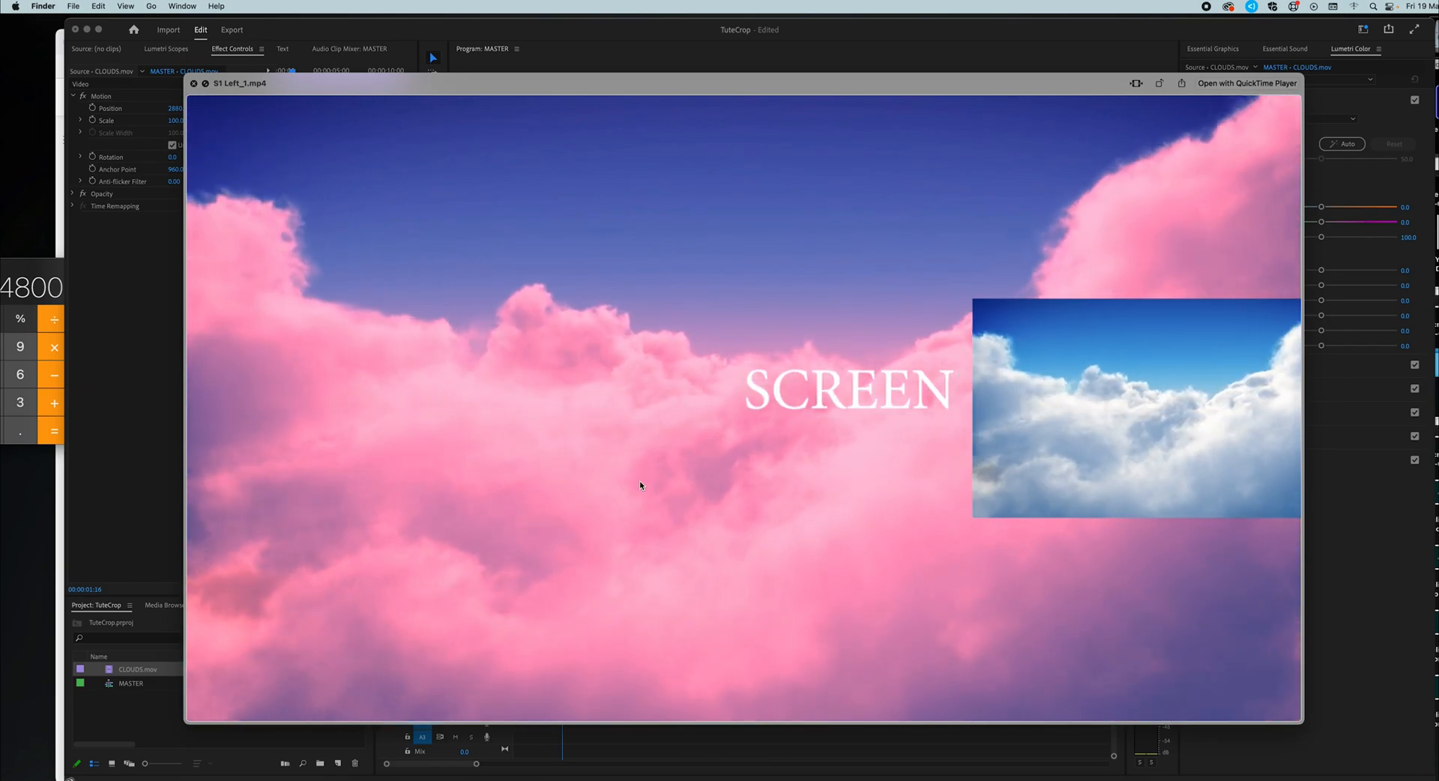
key(space)
click(644, 490)
key(space)
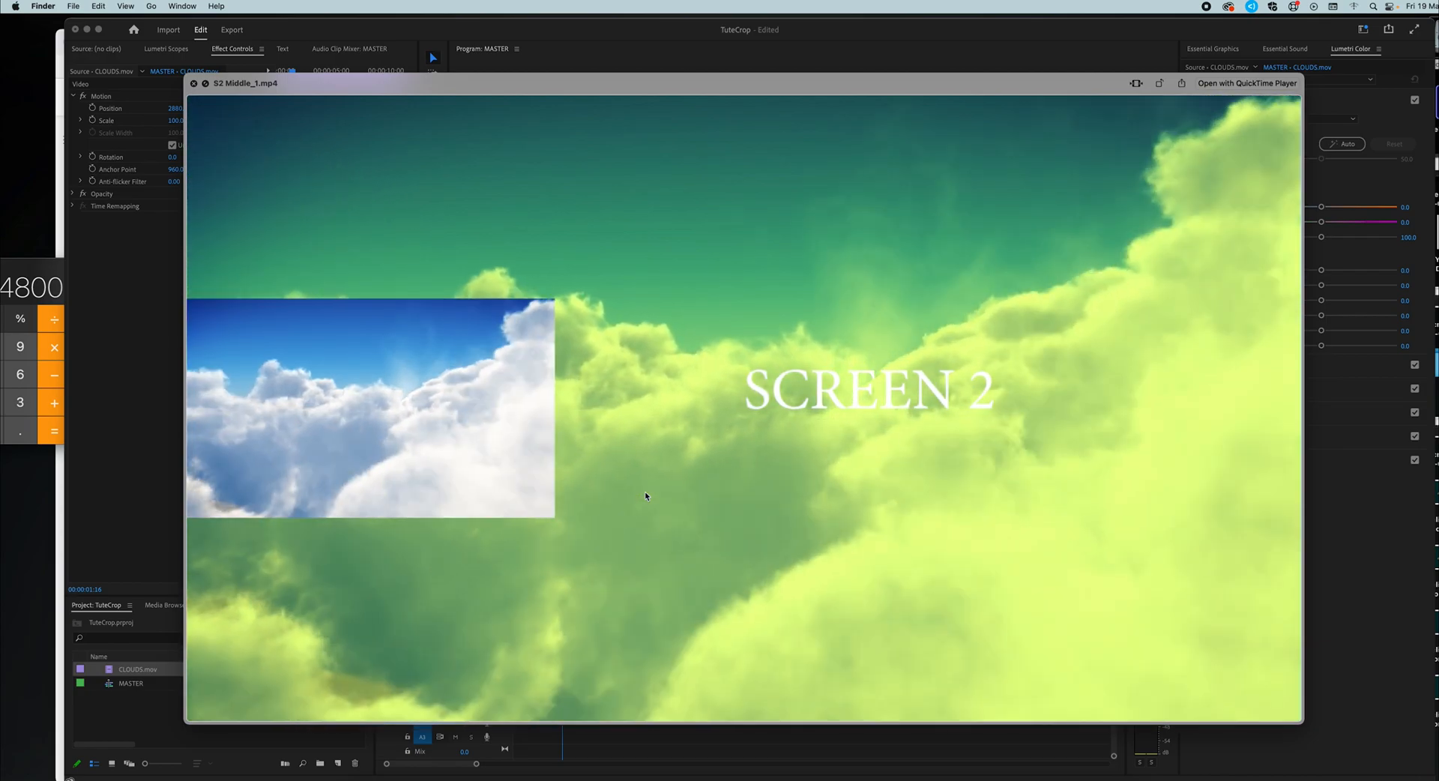
key(space)
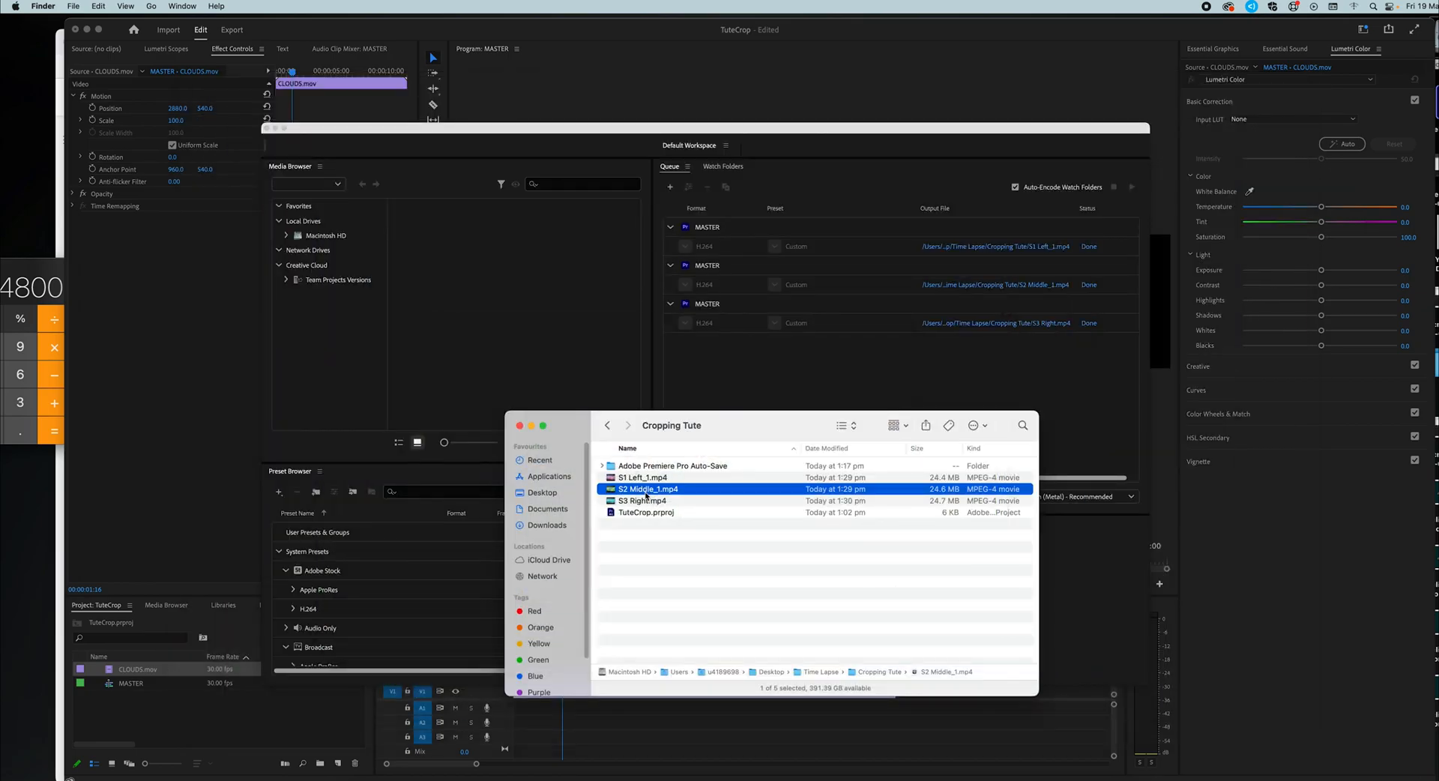
click(646, 498)
key(space)
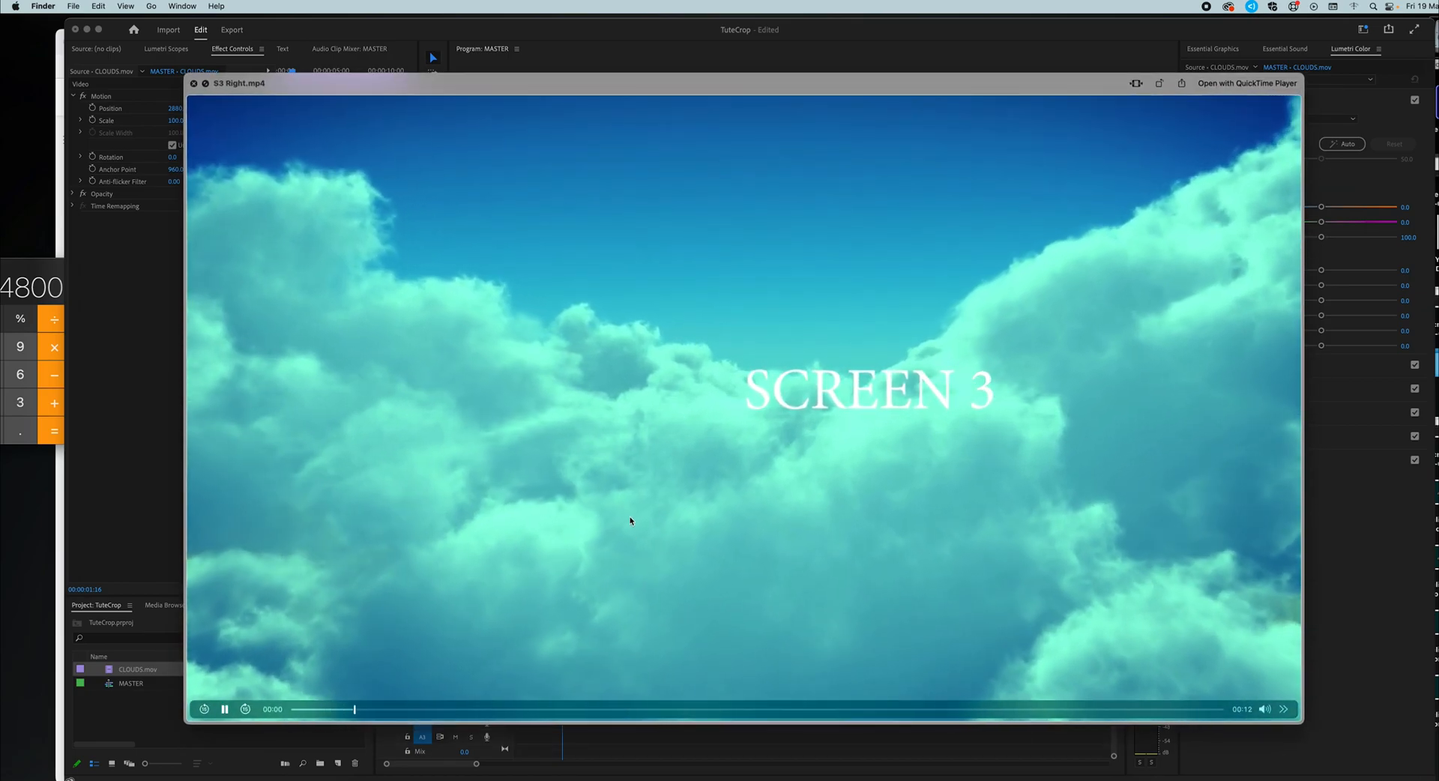
drag(389, 709, 1040, 722)
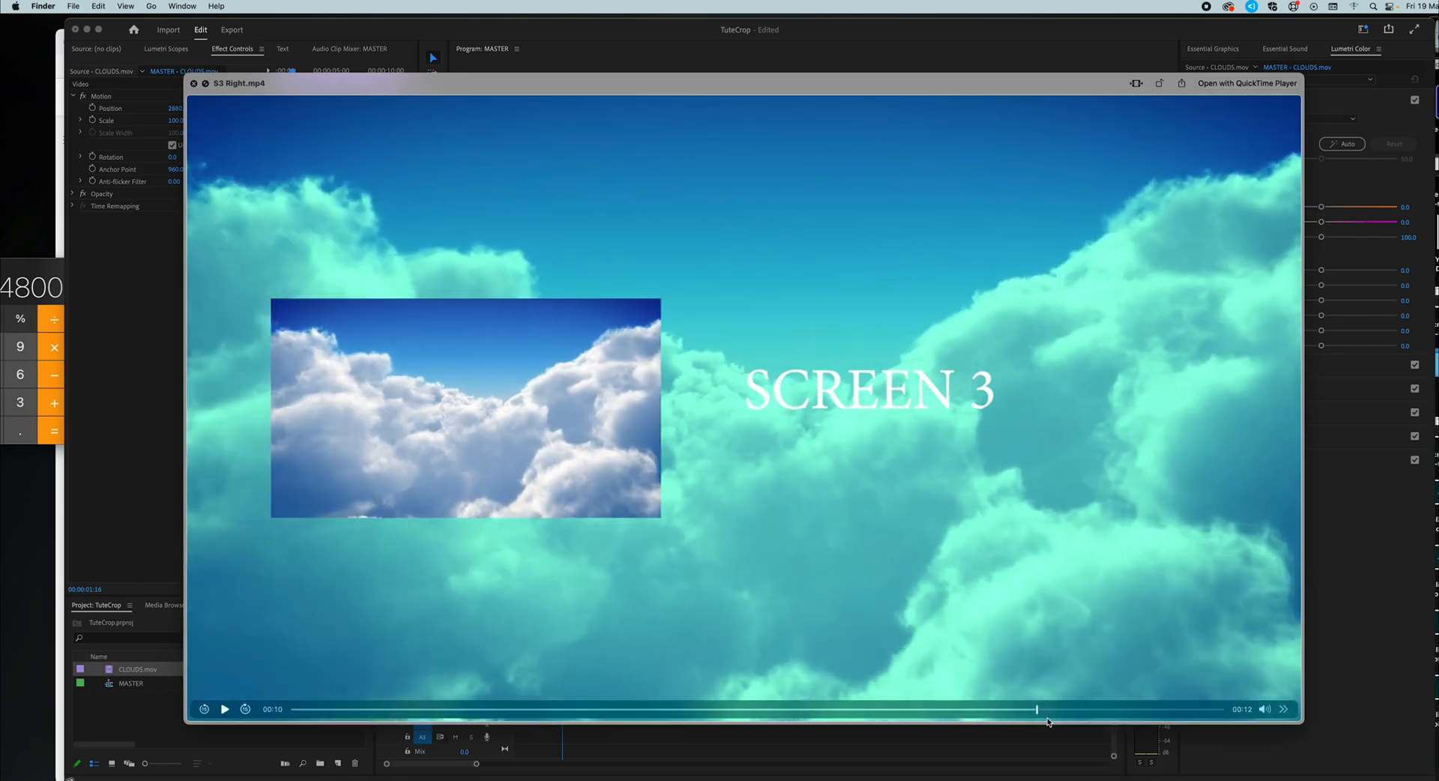
key(space)
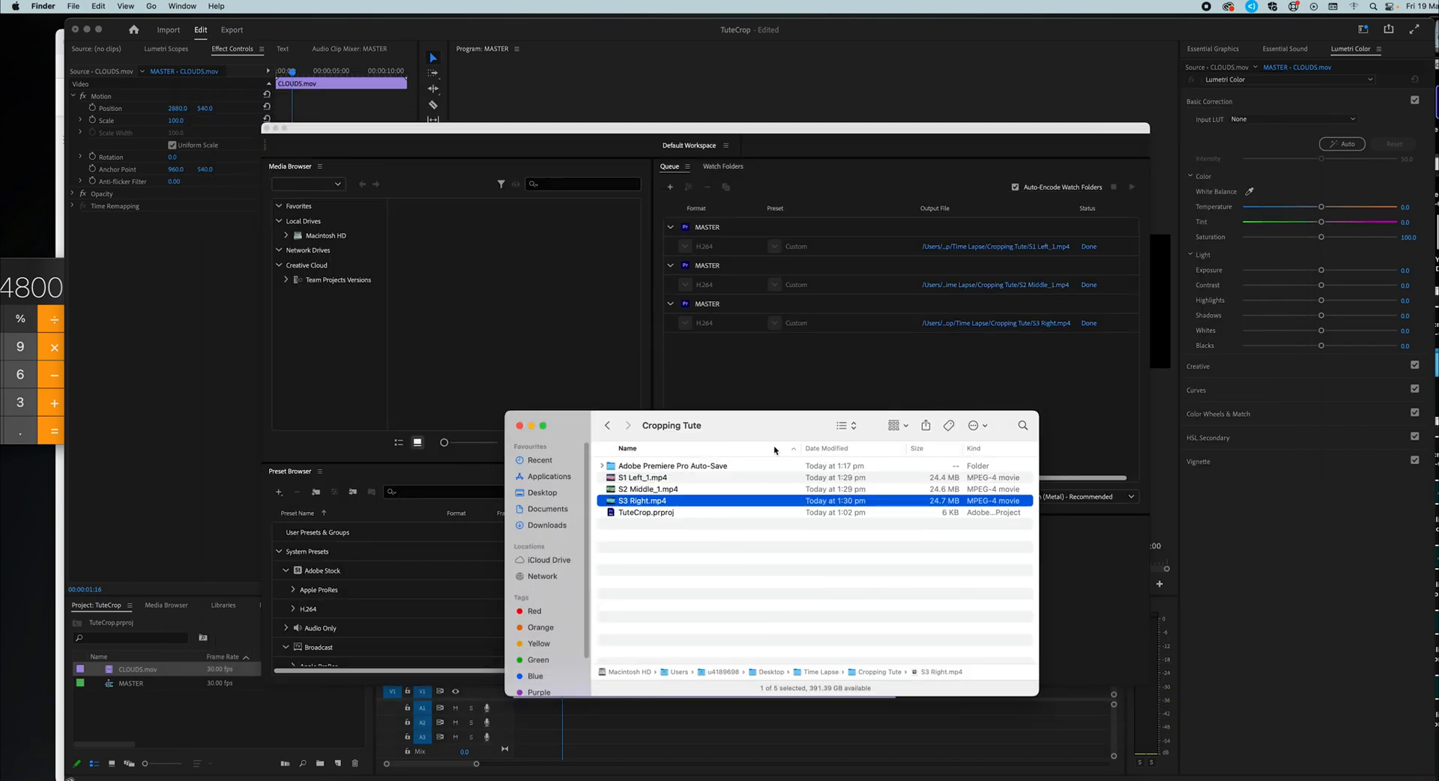
click(683, 489)
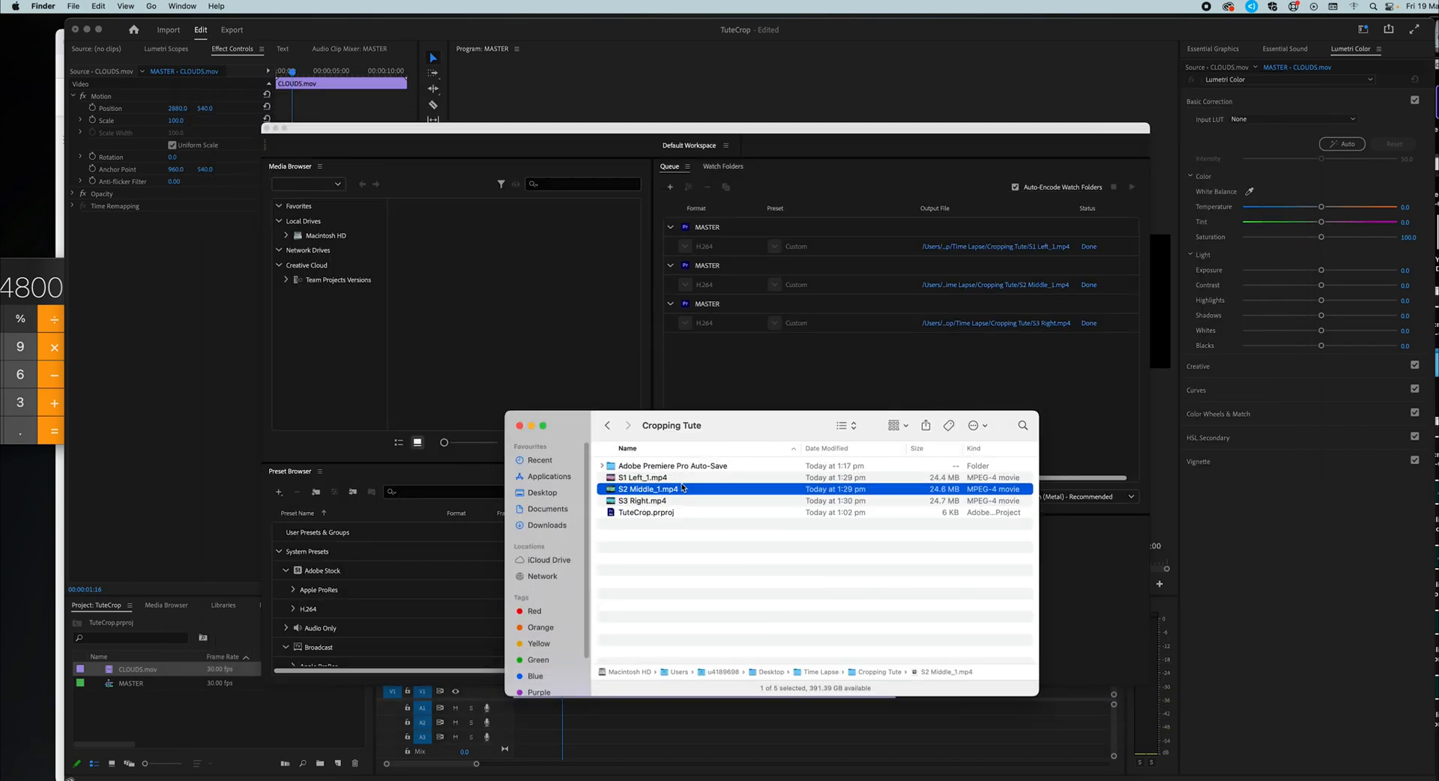
click(657, 477)
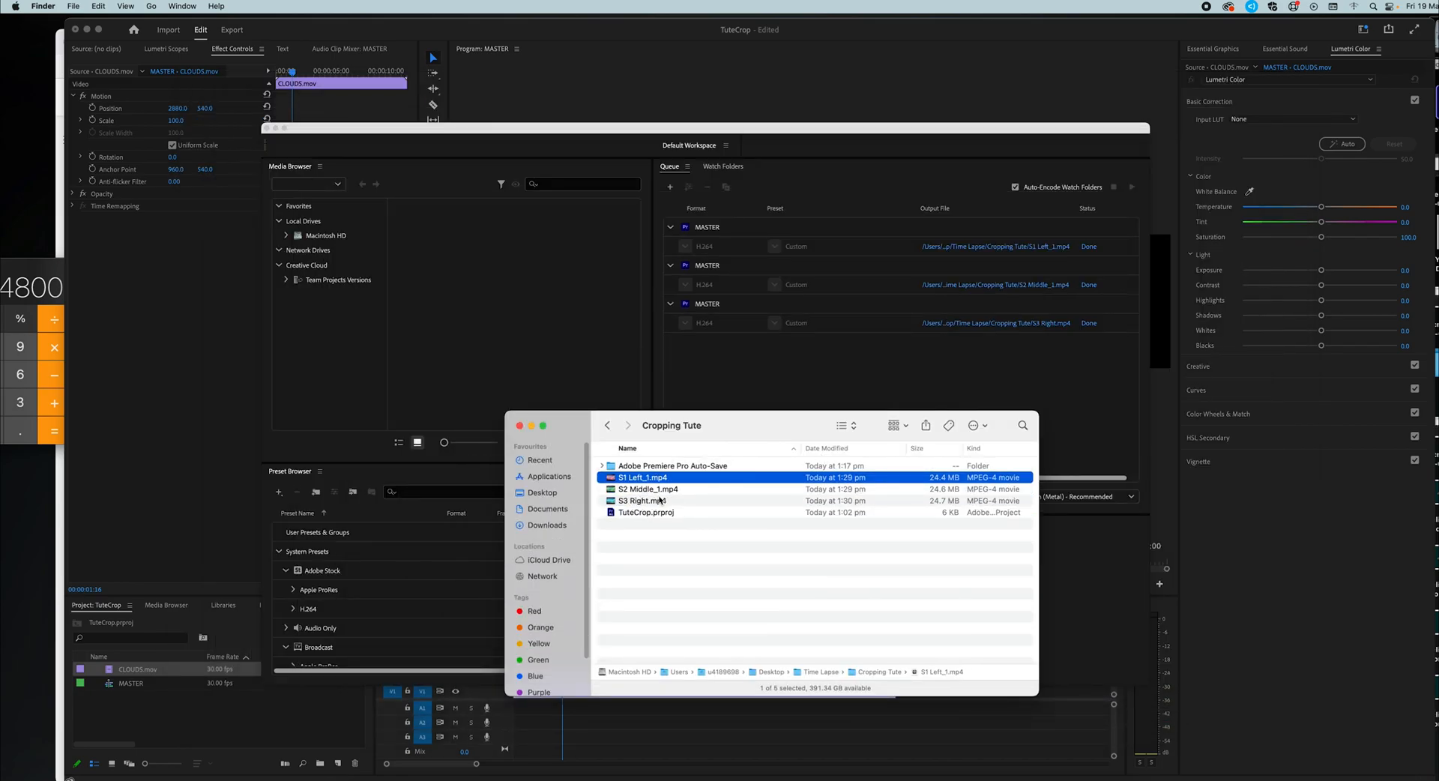